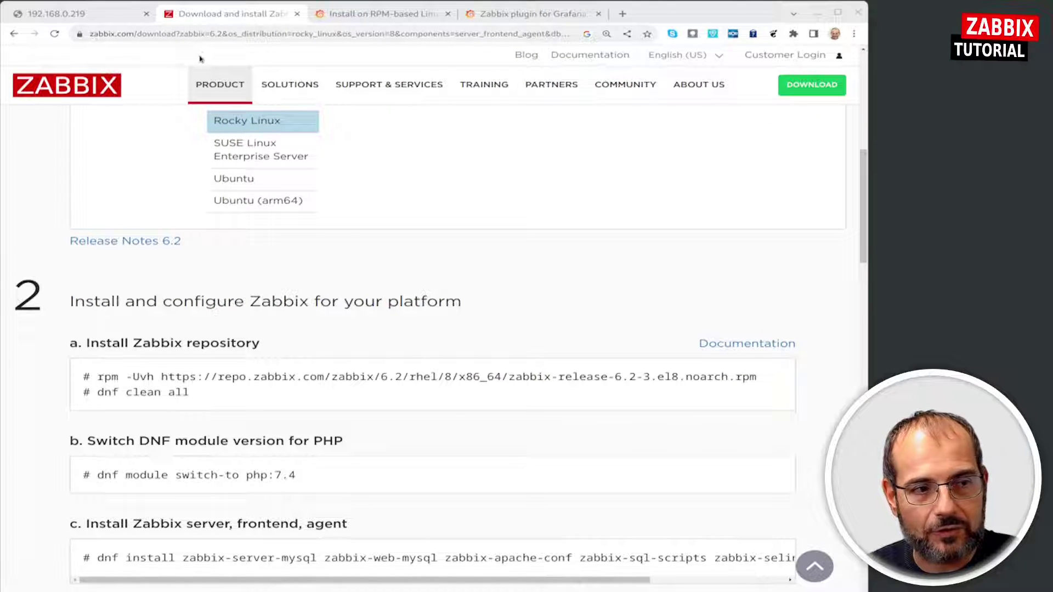
pyautogui.scroll(2, 512, 266)
pyautogui.scroll(5, 512, 267)
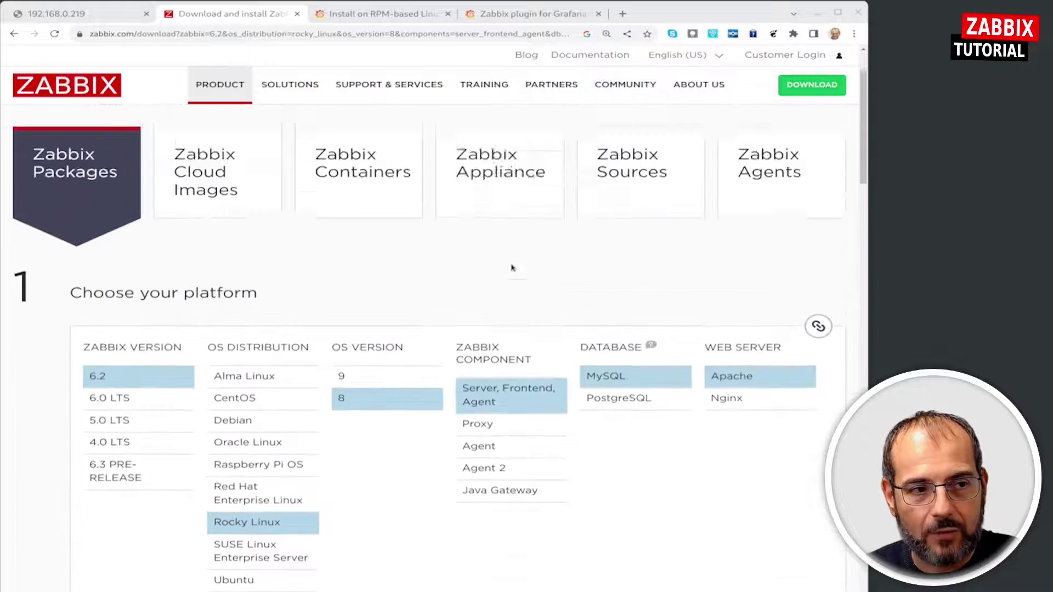
pyautogui.scroll(2, 511, 263)
pyautogui.scroll(-2, 143, 464)
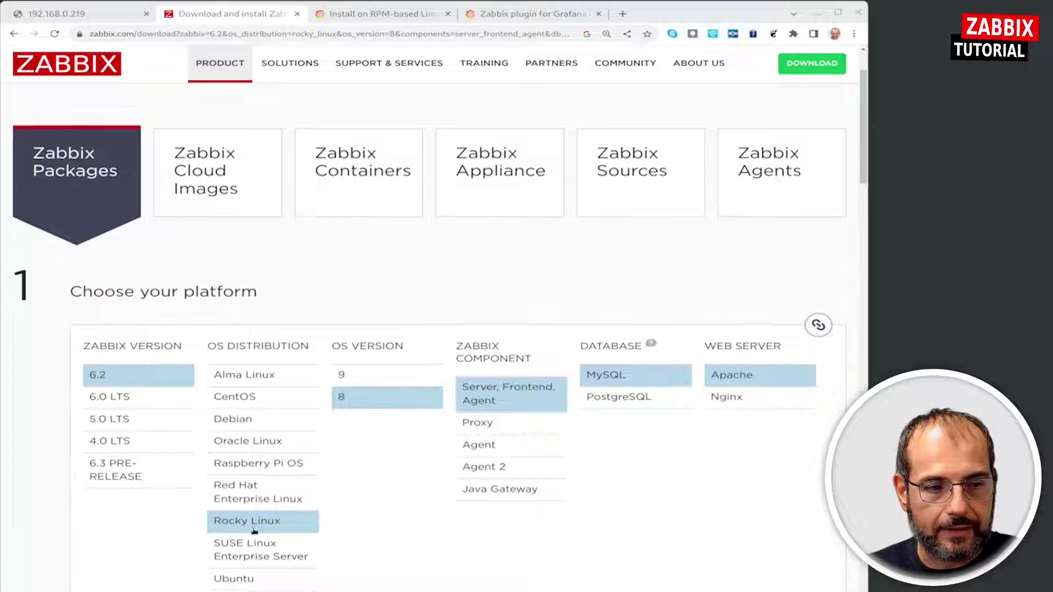
pyautogui.scroll(-1, 245, 526)
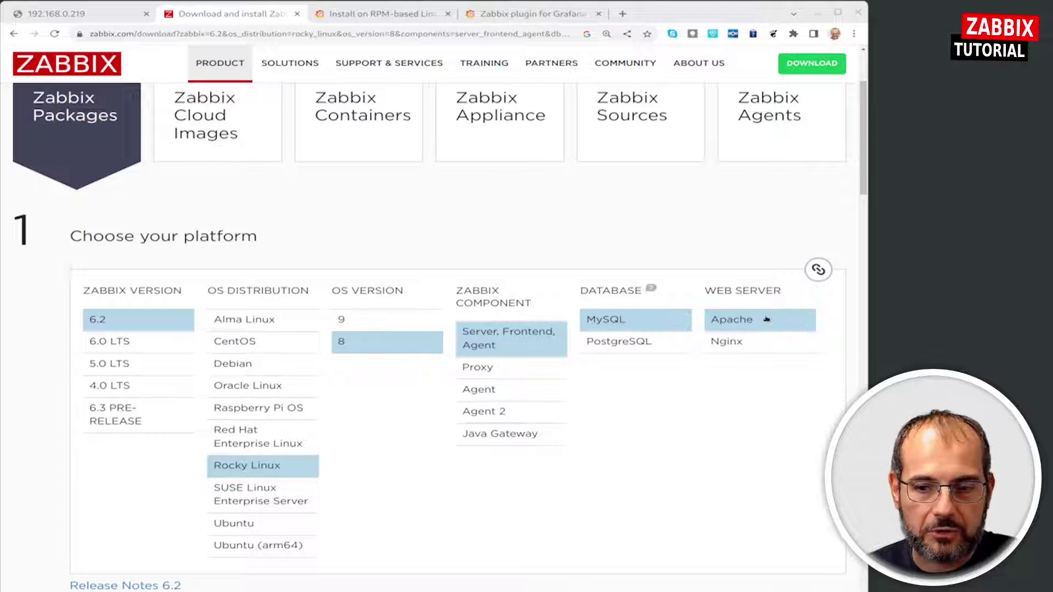
pyautogui.scroll(-5, 668, 435)
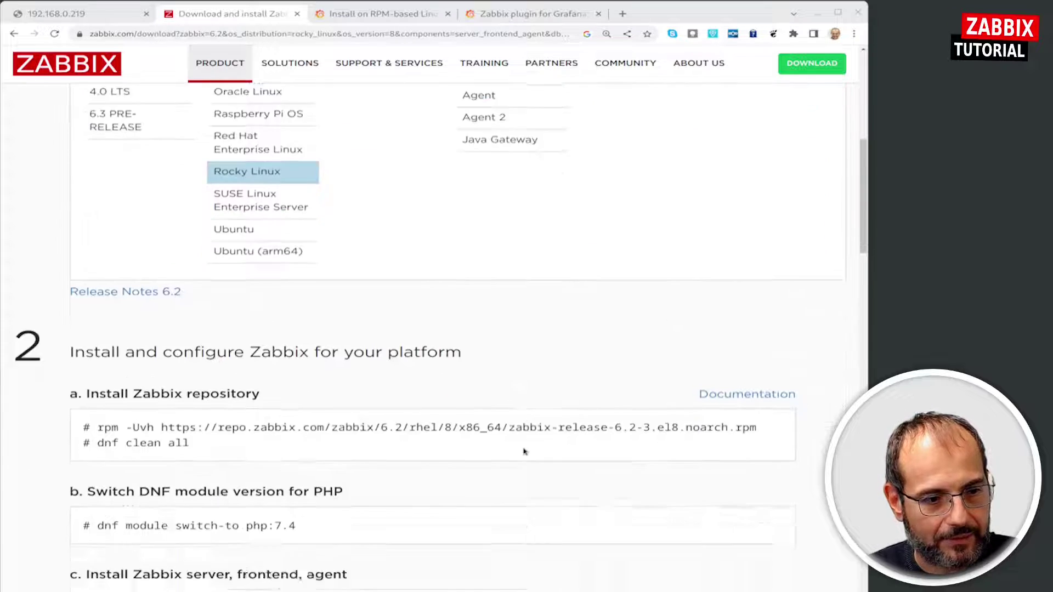
pyautogui.scroll(-3, 525, 452)
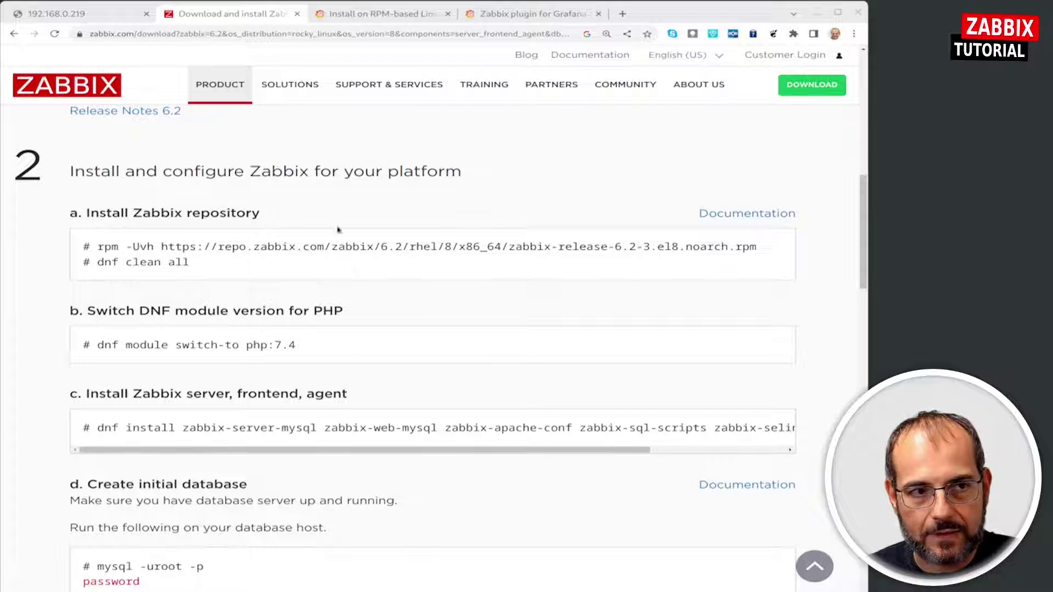
# Review the Grafana installation guide for RPM-based Linux
pyautogui.click(370, 17)
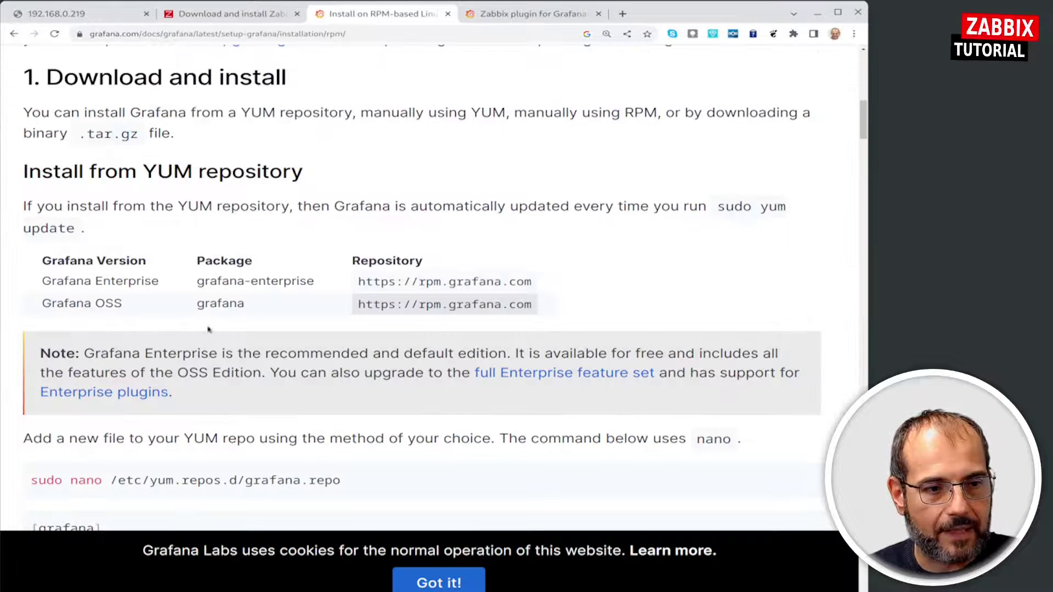
pyautogui.scroll(-2, 250, 359)
pyautogui.scroll(-2, 328, 365)
pyautogui.scroll(-3, 328, 365)
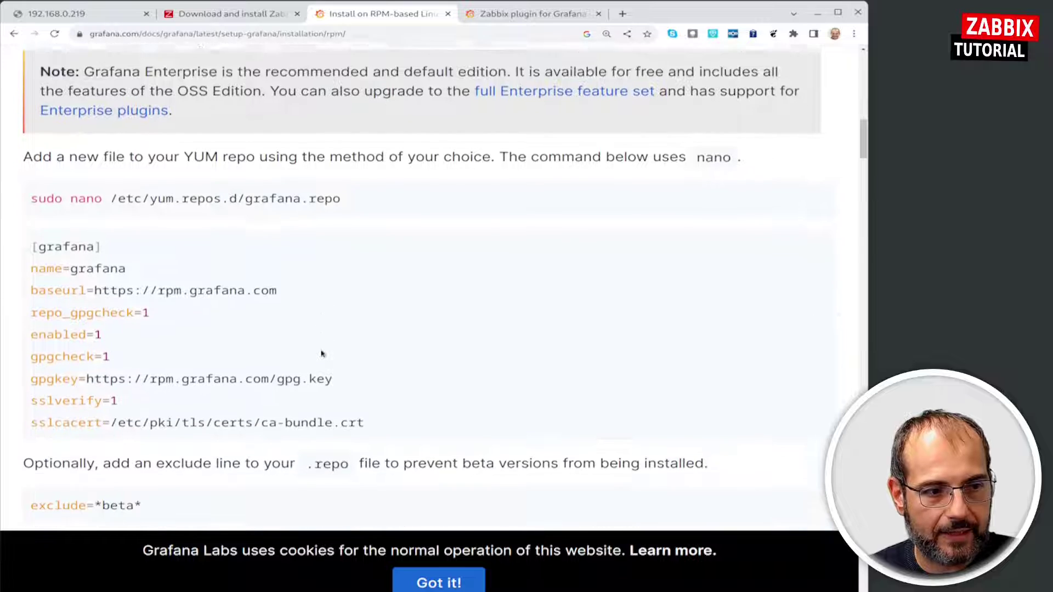
pyautogui.scroll(-1, 268, 289)
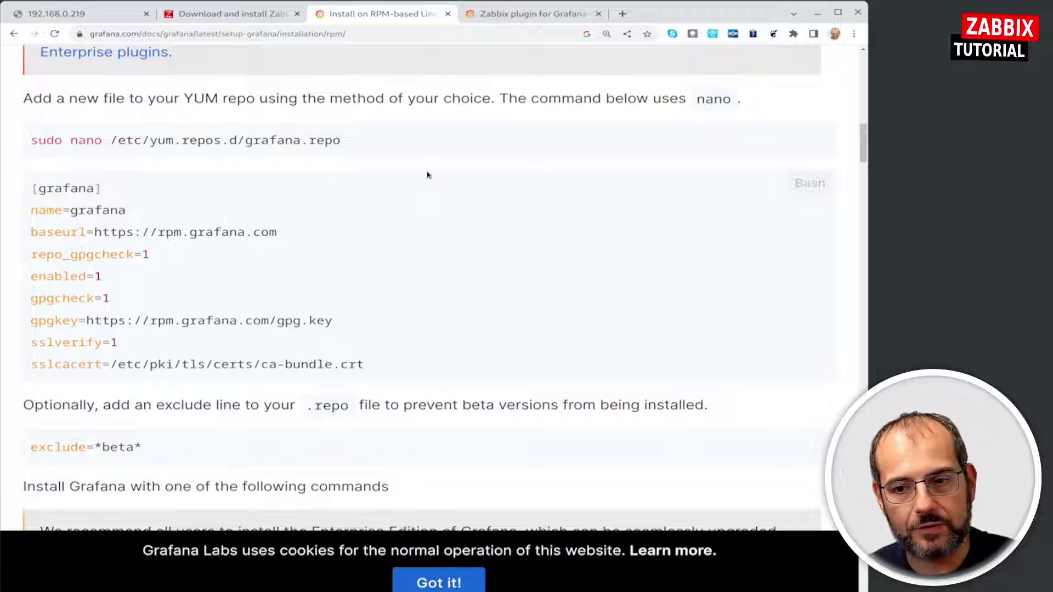
# Select the grafana-cli install command on the Zabbix plugin page, then return to the Zabbix instructions
pyautogui.click(527, 13)
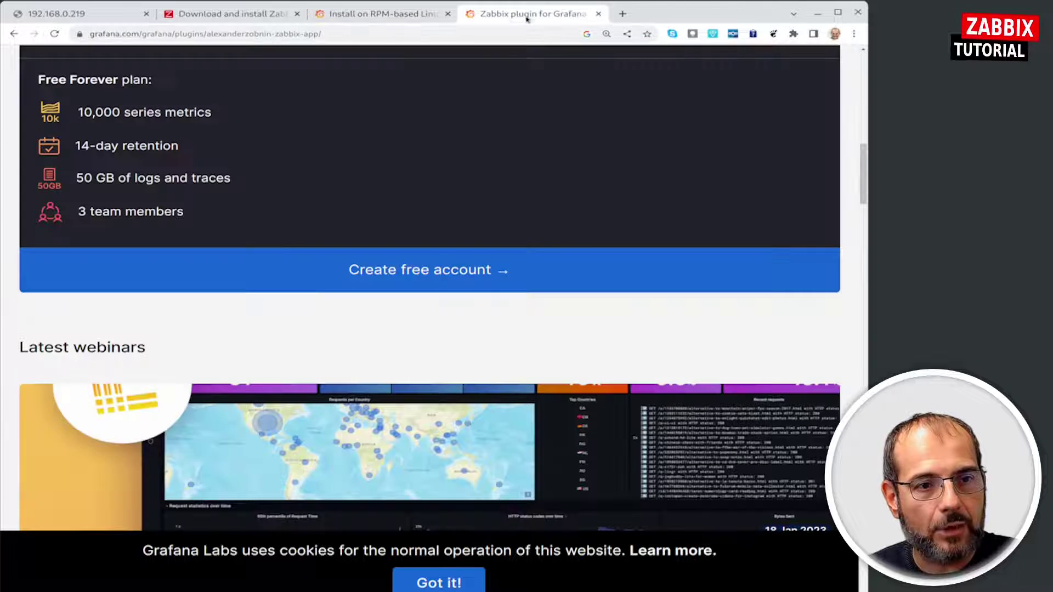
pyautogui.scroll(4, 365, 225)
pyautogui.scroll(3, 364, 225)
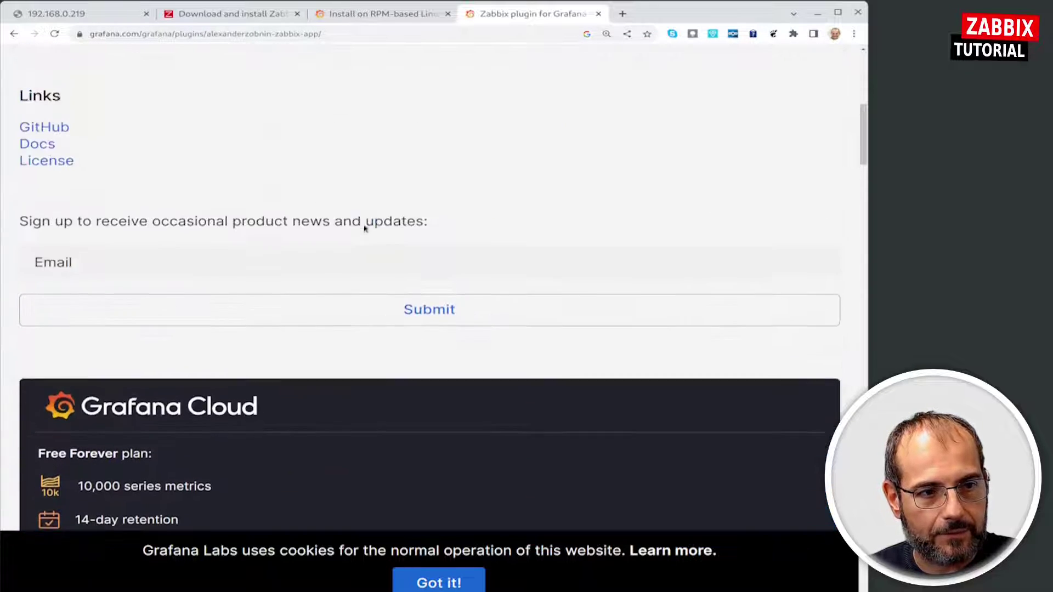
pyautogui.scroll(9, 365, 226)
pyautogui.scroll(-8, 364, 226)
pyautogui.scroll(-8, 365, 228)
pyautogui.scroll(-6, 365, 228)
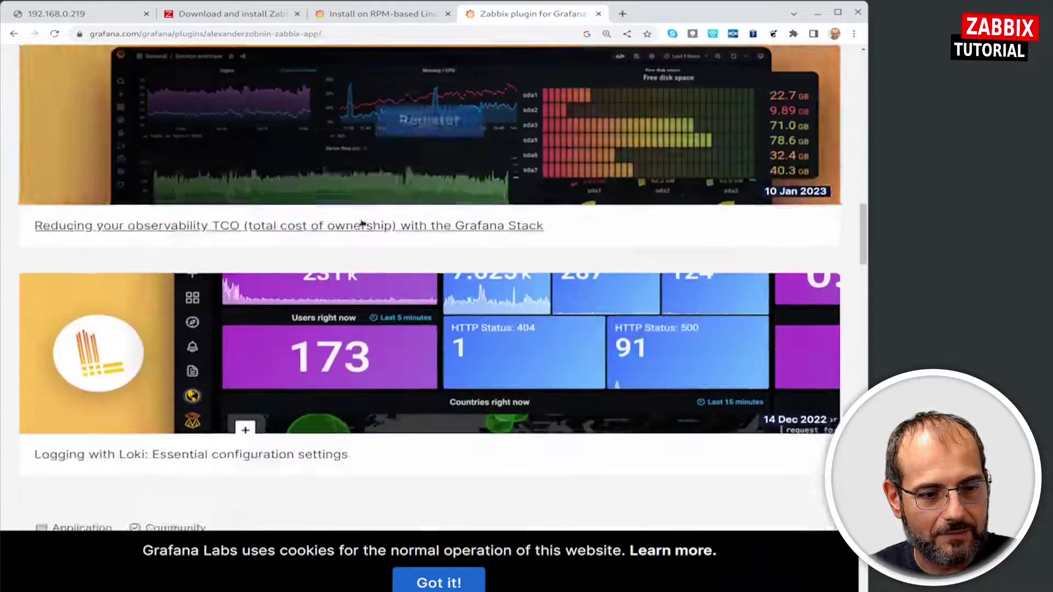
pyautogui.scroll(-6, 365, 228)
pyautogui.scroll(-6, 362, 222)
pyautogui.scroll(-10, 362, 222)
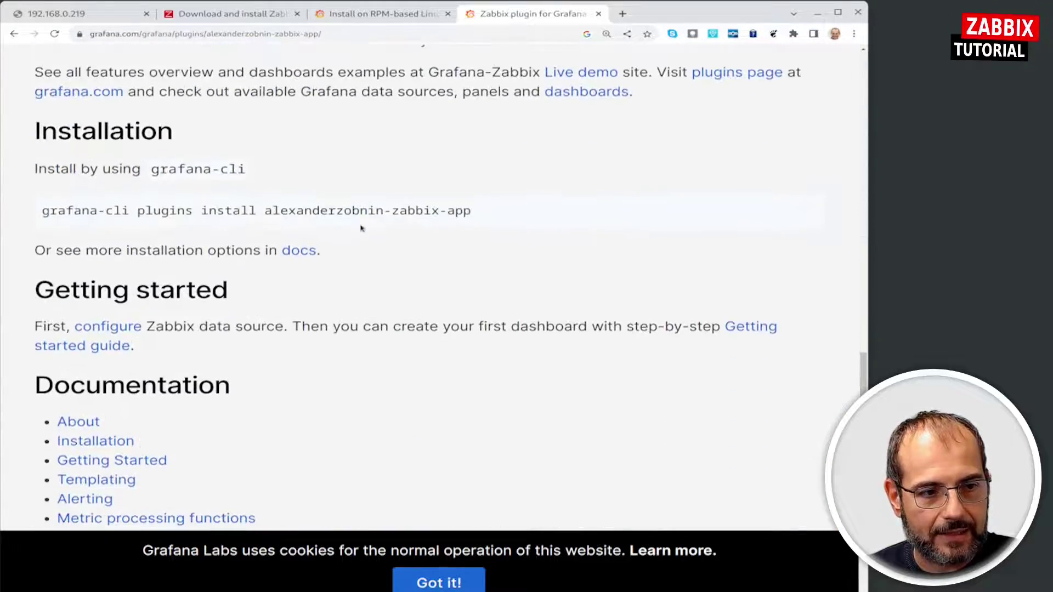
pyautogui.moveTo(42, 215); pyautogui.dragTo(568, 217)
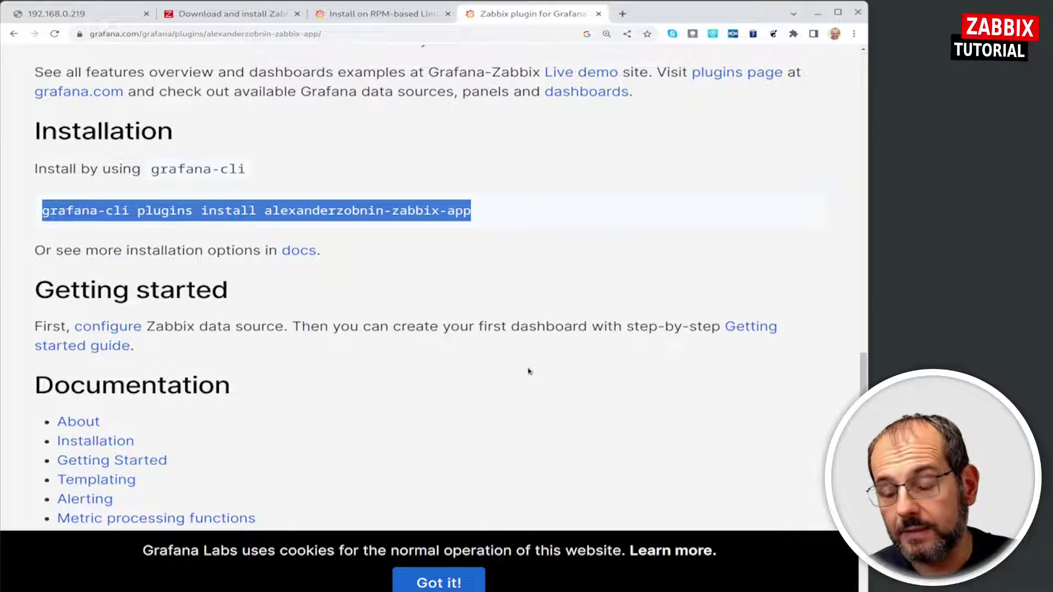
pyautogui.click(230, 15)
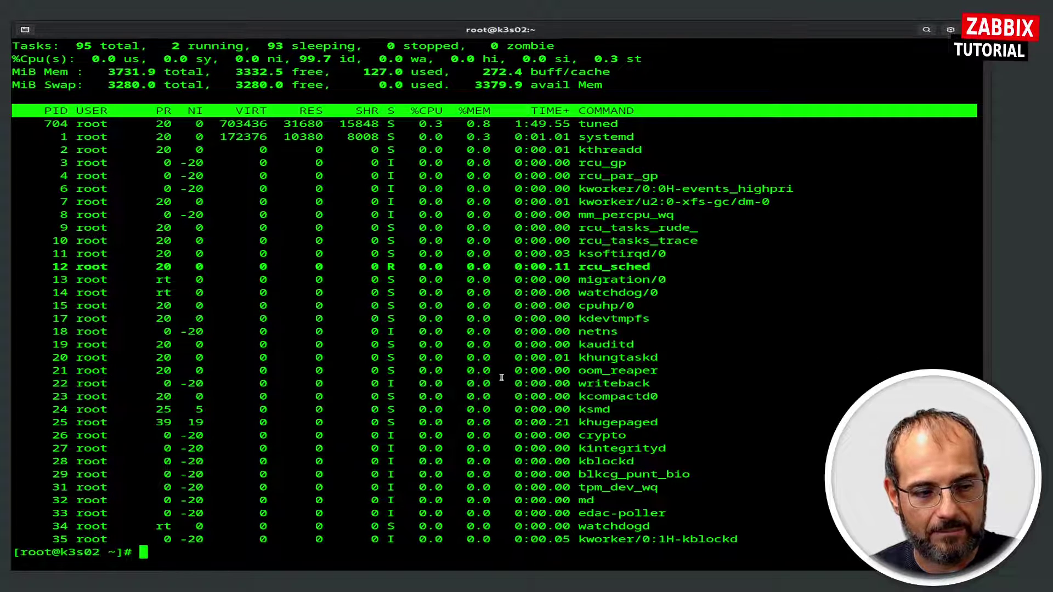
# Install the zabbix-release repository package with rpm -Uvh and the pasted Zabbix URL
pyautogui.hotkey('ctrl', 'l')
pyautogui.write('r')
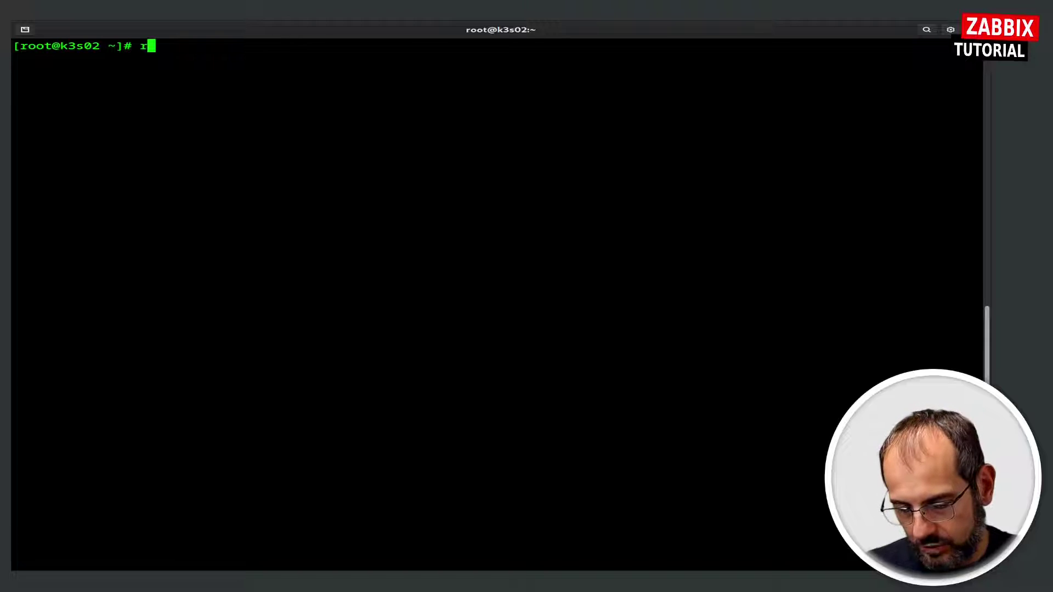
pyautogui.write('pm -Uvh')
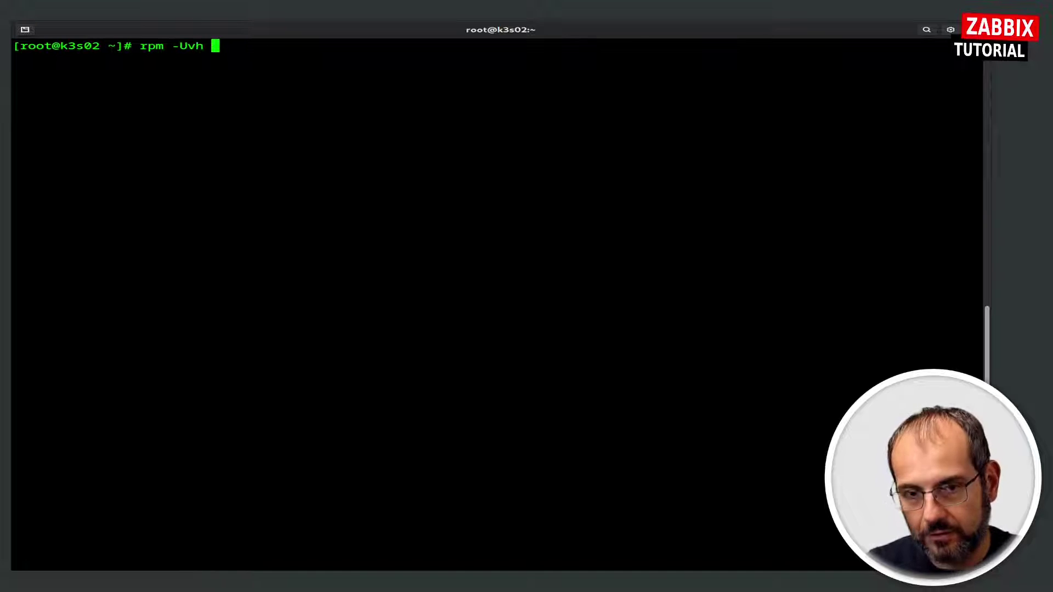
pyautogui.write('rpm -Uvh https://repo.zabbix.com/zabbix/6.2/rhel/8/x86_64/zabbix-release-6.2-3.el8.noarch.rpm')
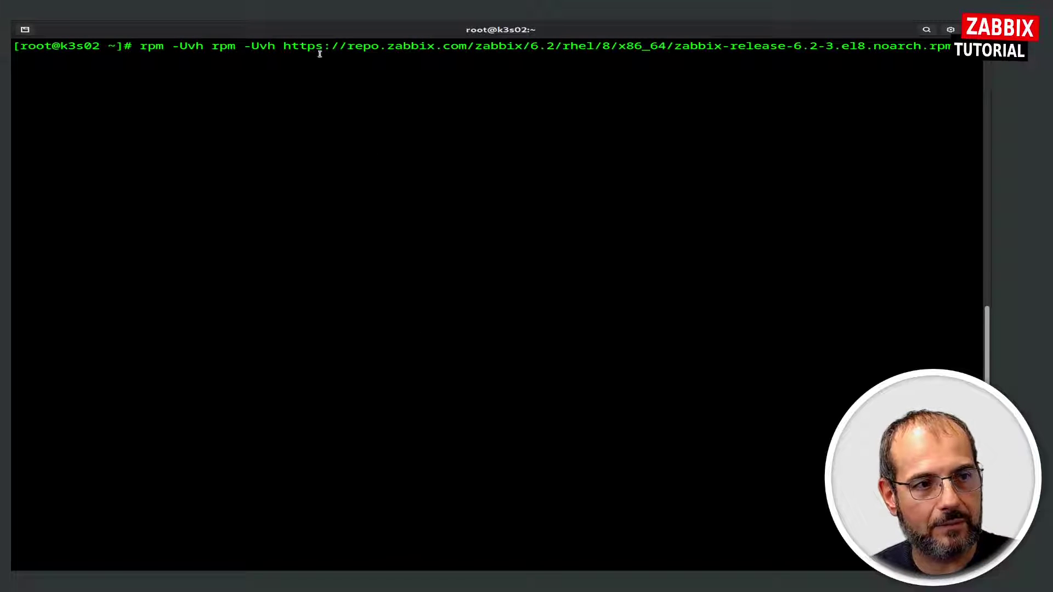
pyautogui.press('Right')
pyautogui.press('Right')
pyautogui.press('Right')
pyautogui.press('Right')
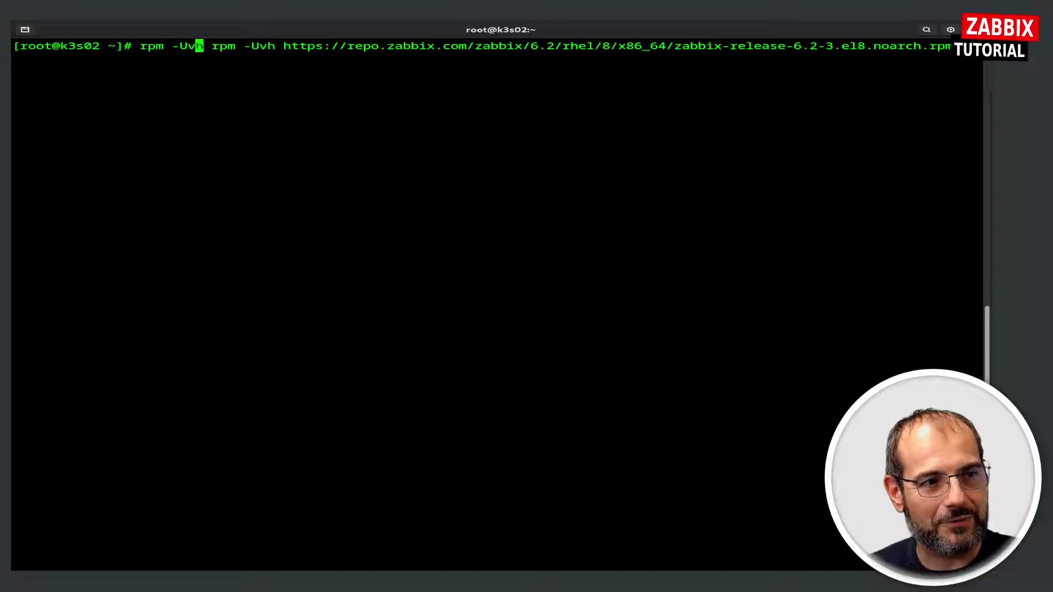
pyautogui.press('Right')
pyautogui.press('Right')
pyautogui.press('Delete')
pyautogui.press('Delete')
pyautogui.press('Delete')
pyautogui.press('Delete')
pyautogui.press('Delete')
pyautogui.press('Delete')
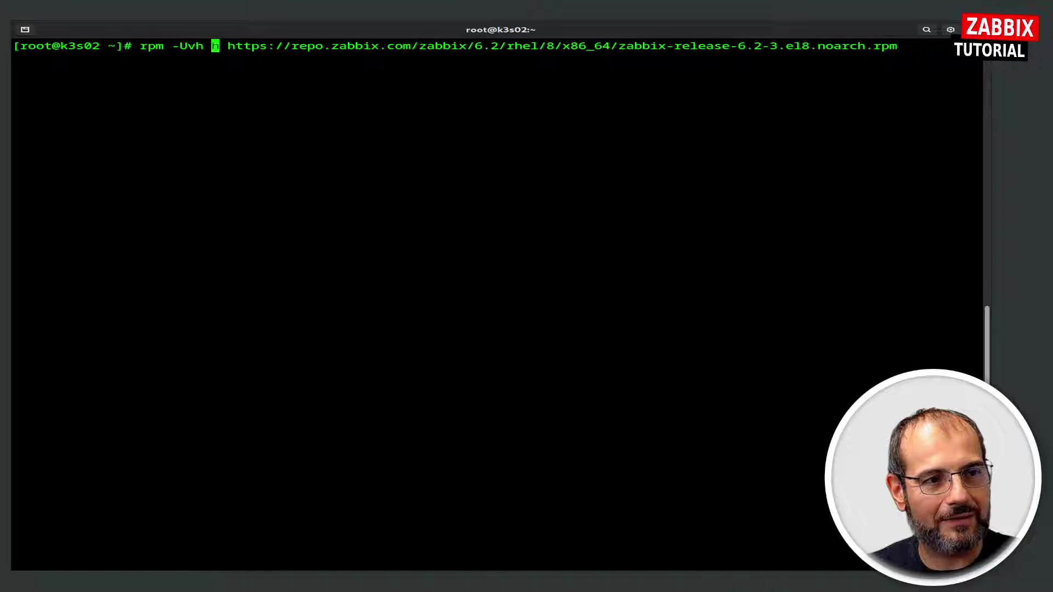
pyautogui.press('Delete')
pyautogui.press('Return')
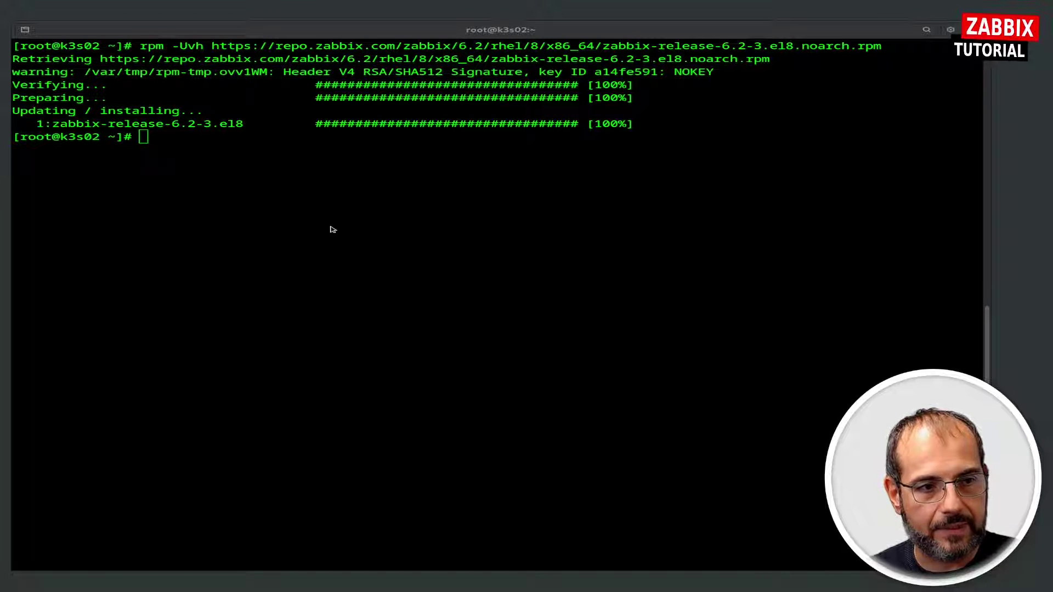
# Switch the PHP module stream to php:7.4 with dnf, confirming with y
pyautogui.click(621, 322)
pyautogui.write('dnf module switch-to php:7.4')
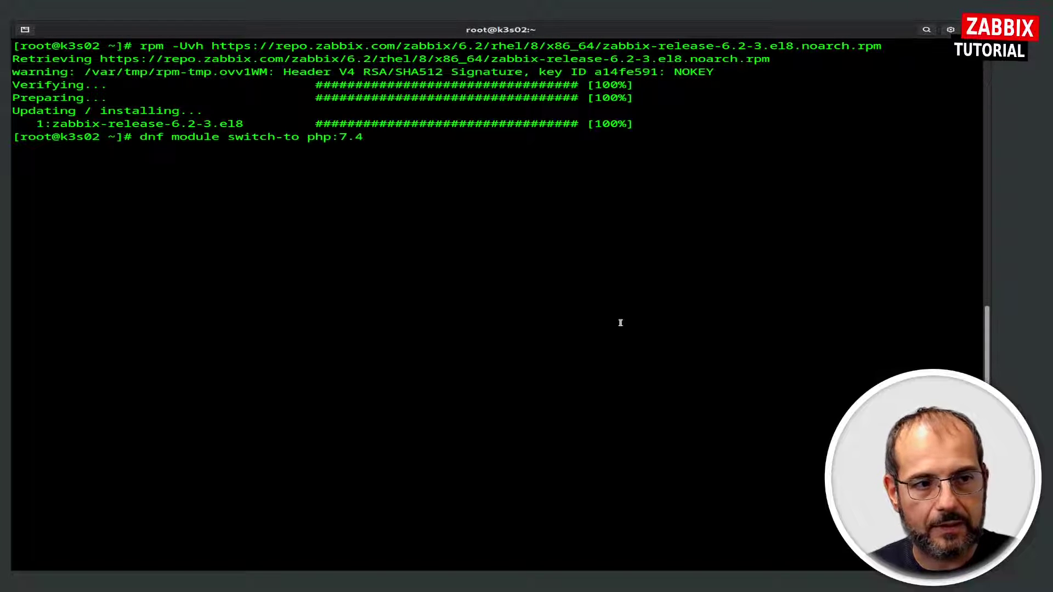
pyautogui.press('Return')
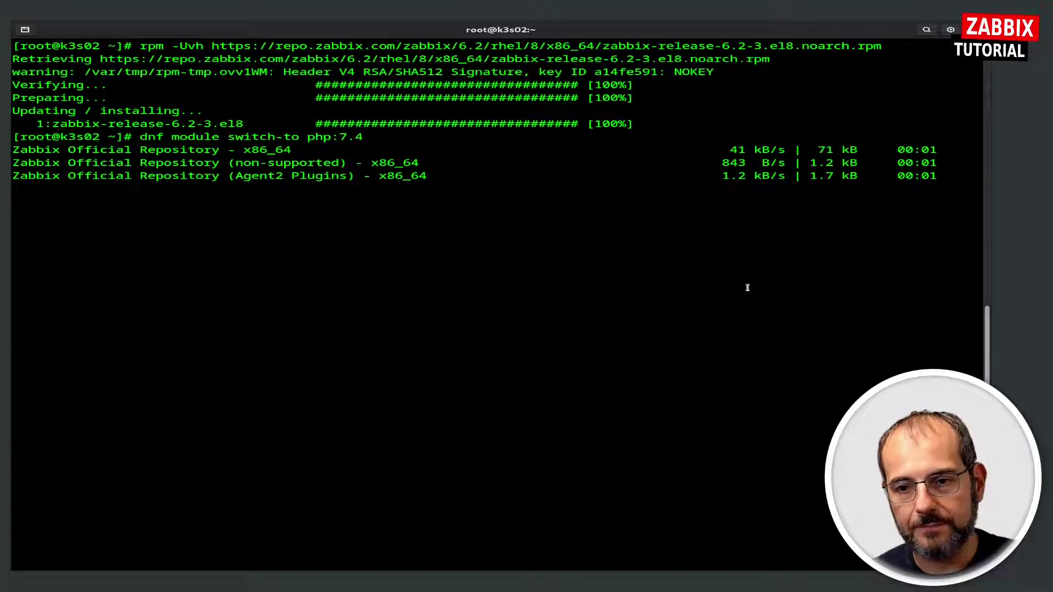
pyautogui.write('y')
pyautogui.press('Return')
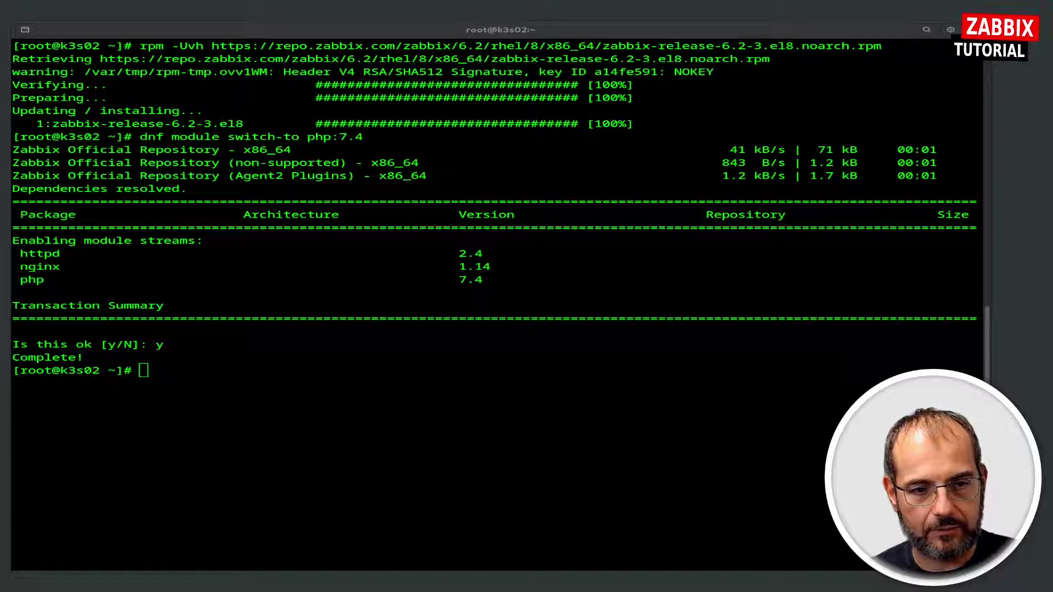
pyautogui.click(403, 346)
# Install the Zabbix server, web, apache-conf, sql-scripts, selinux-policy and agent packages, accepting both GPG keys
pyautogui.write('dnf install zabbix-server-mysql zabbix-web-mysql zabbix-apache-conf zabbix-sql-scripts zabbix-selinux-policy zabbix-age')
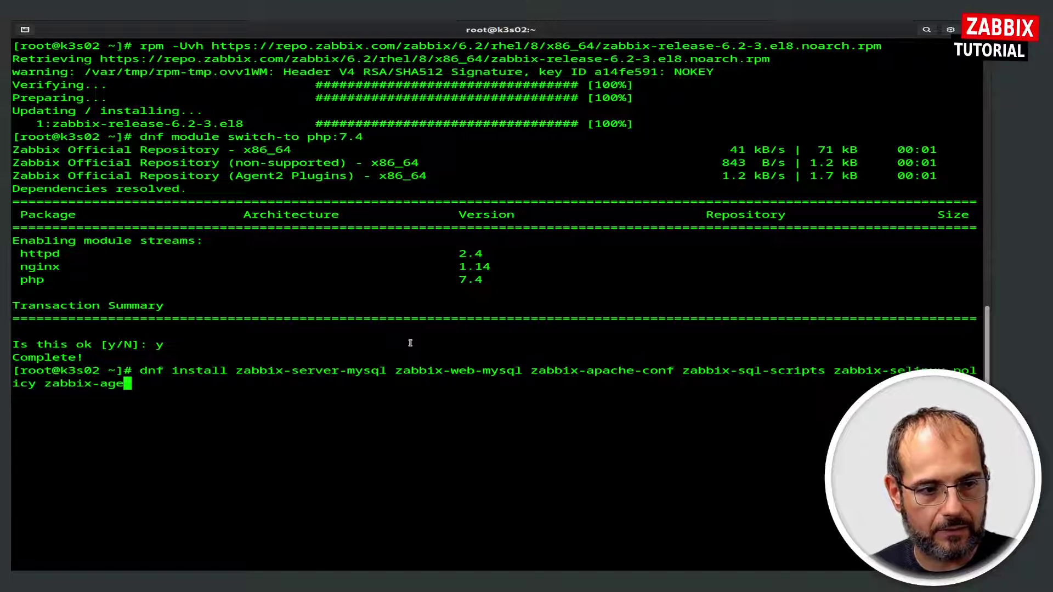
pyautogui.press('Return')
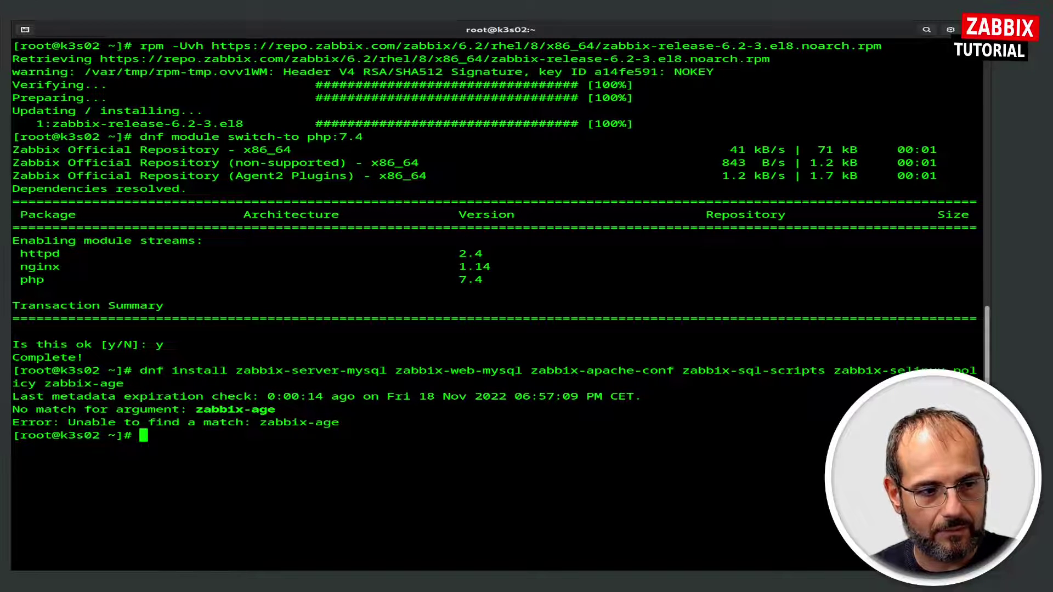
pyautogui.press('Up')
pyautogui.write('nt')
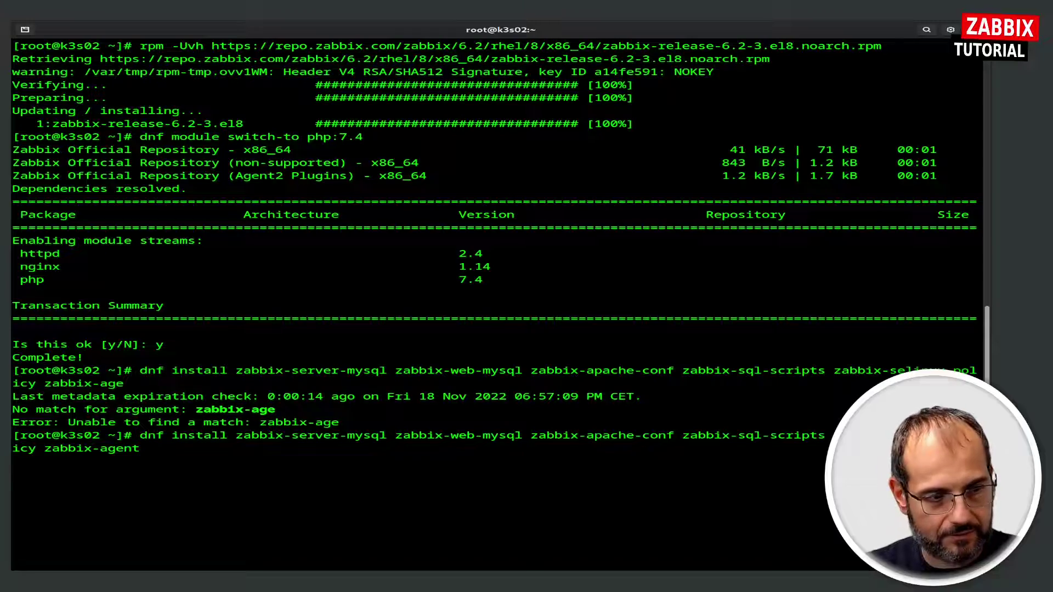
pyautogui.press('Return')
pyautogui.write('y')
pyautogui.press('Return')
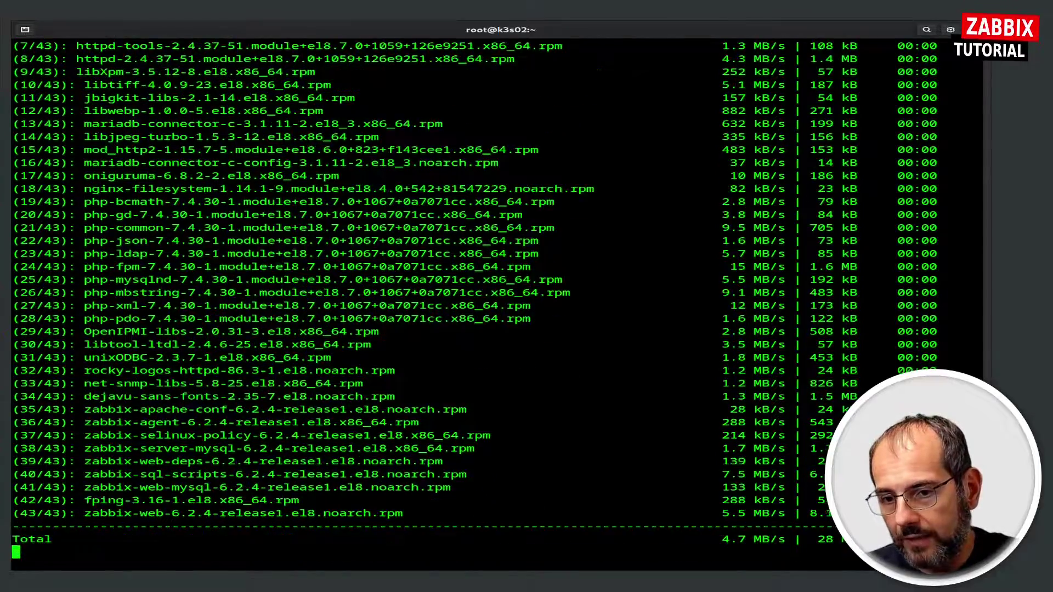
pyautogui.write('y')
pyautogui.press('Return')
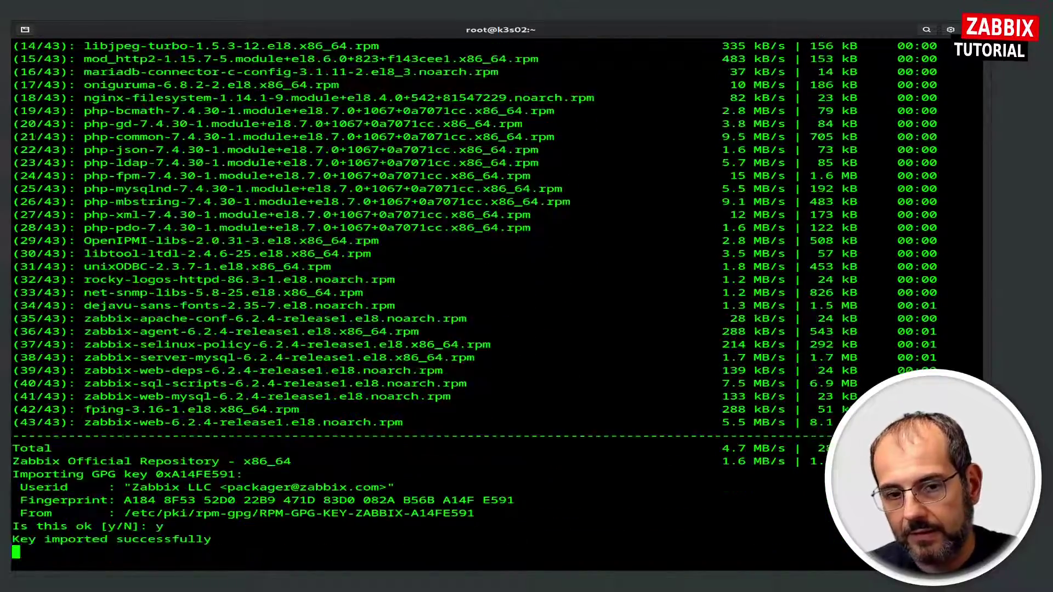
pyautogui.write('y')
pyautogui.press('Return')
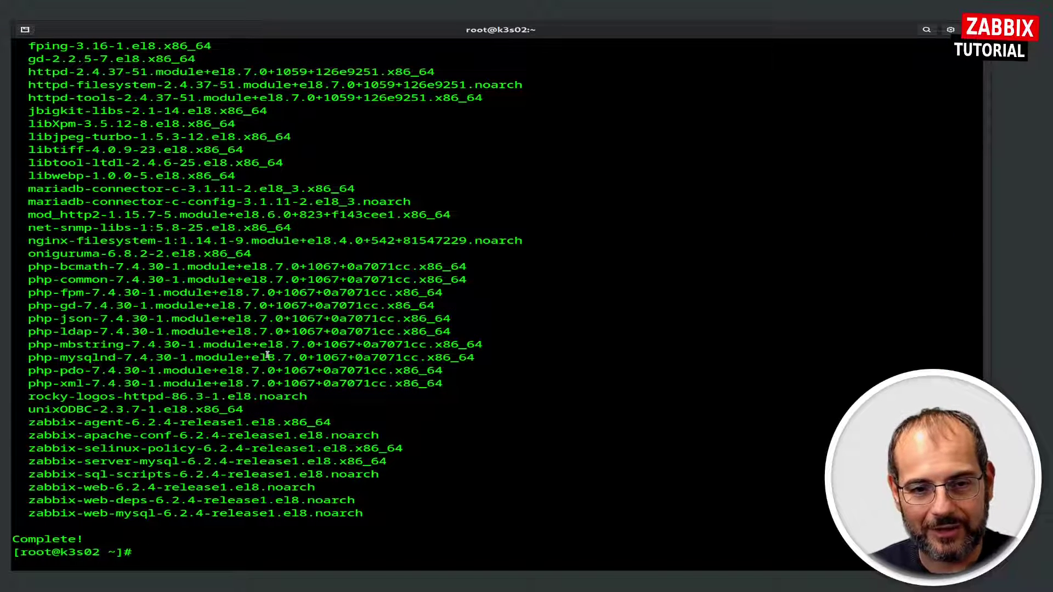
# Install mysql-server with dnf, confirming the 47-package transaction
pyautogui.write('dn')
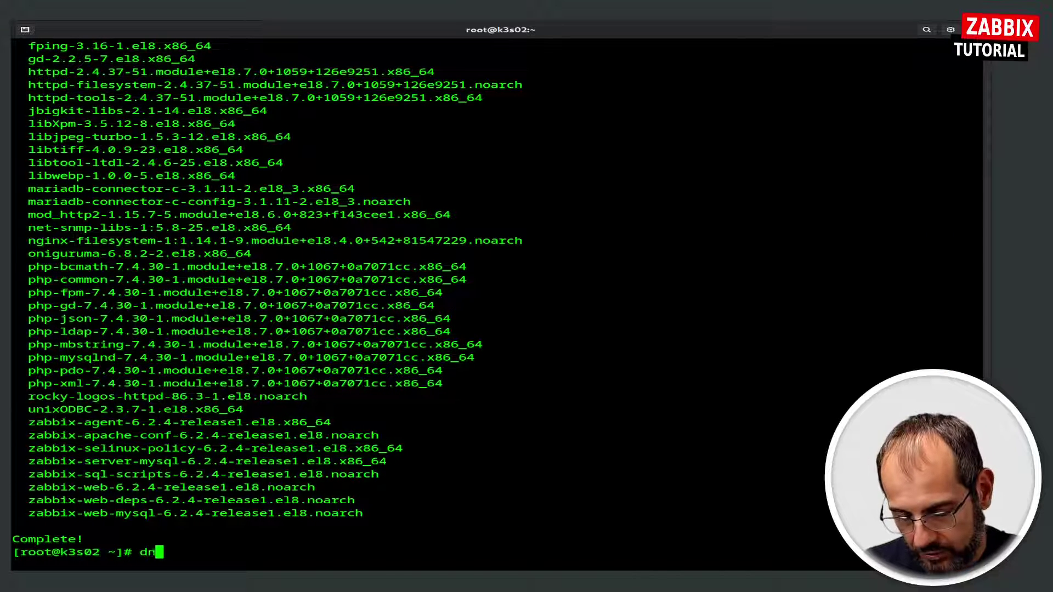
pyautogui.write('f install mys')
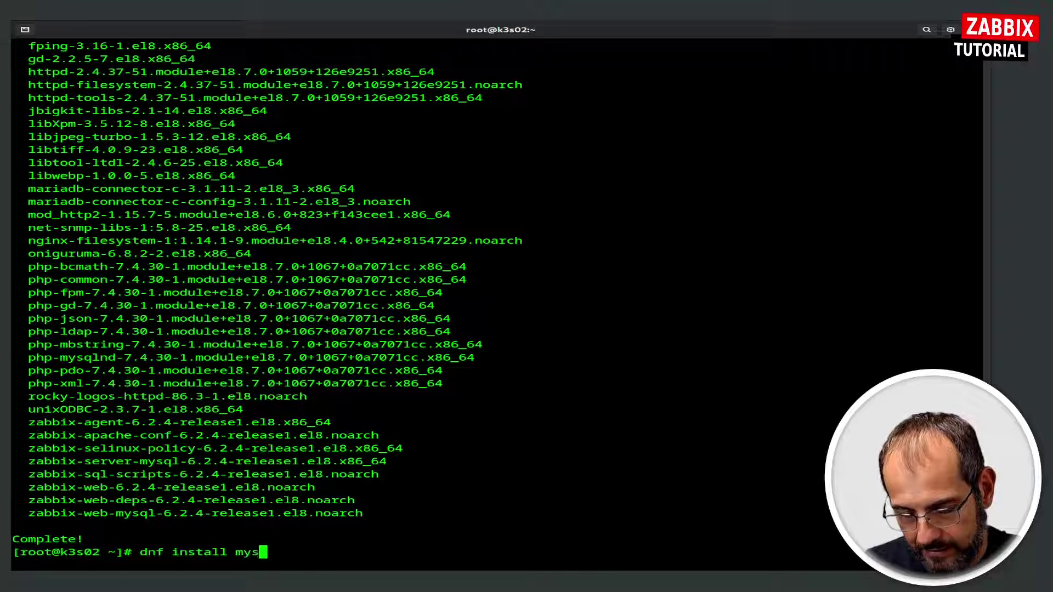
pyautogui.write('ql-server')
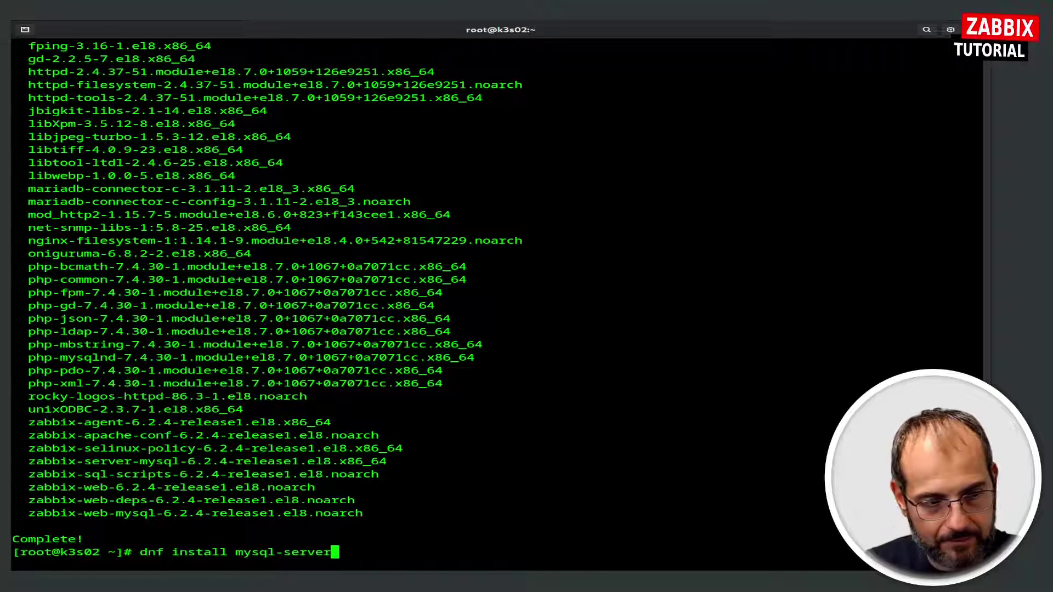
pyautogui.press('Return')
pyautogui.write('y')
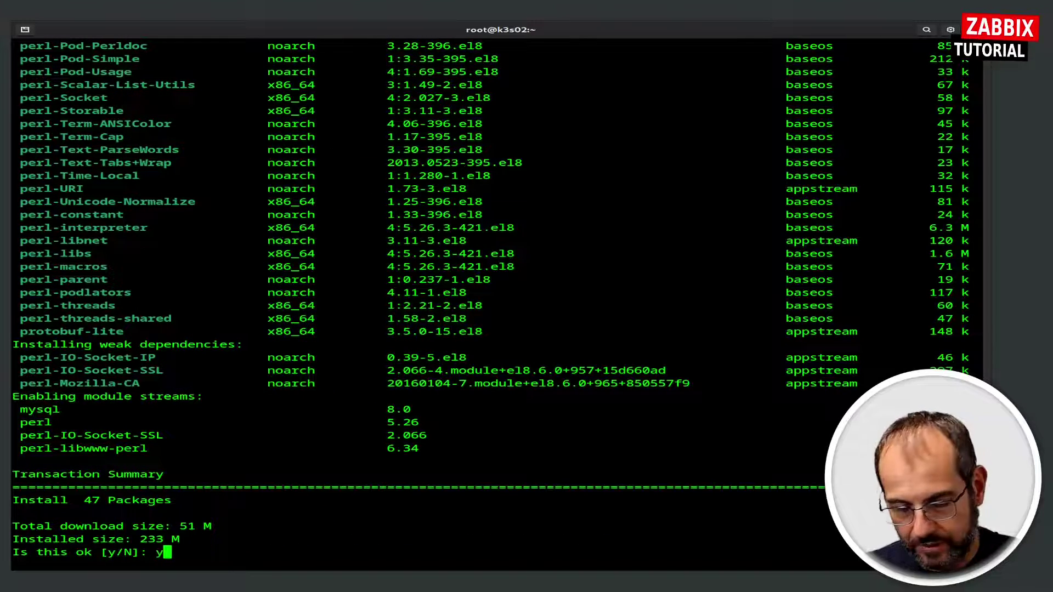
pyautogui.press('Return')
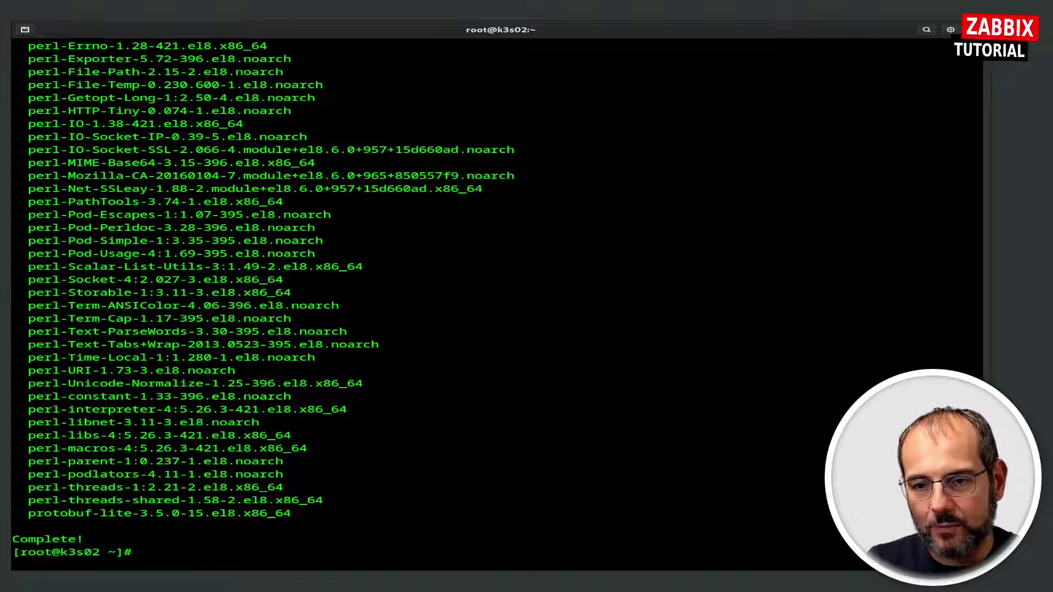
# Enable and start the mysqld service with systemctl enable --now, correcting the unit name
pyautogui.write('s')
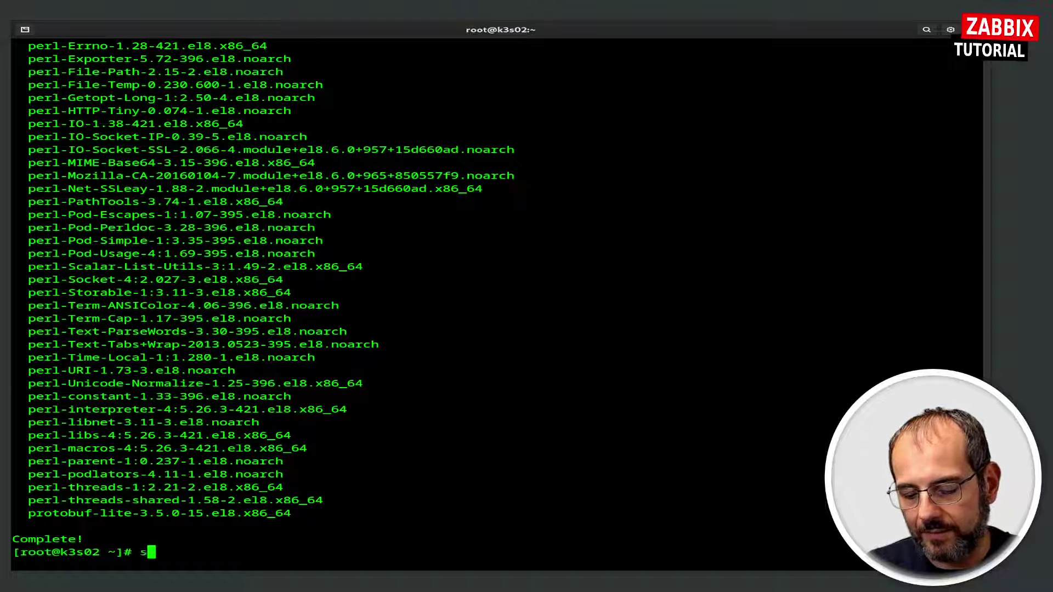
pyautogui.write('ystemct')
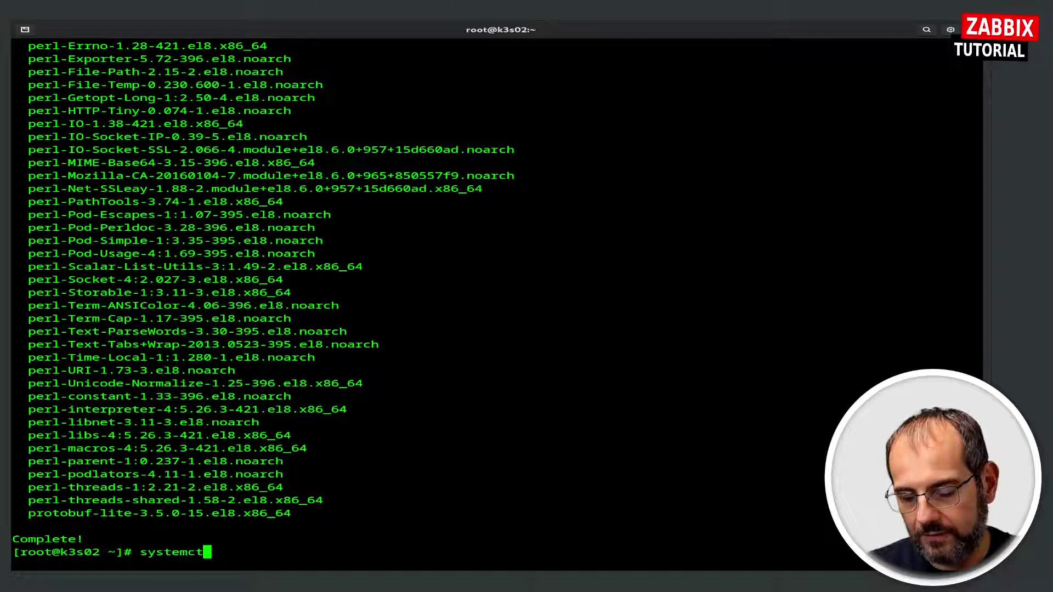
pyautogui.write('l enable ')
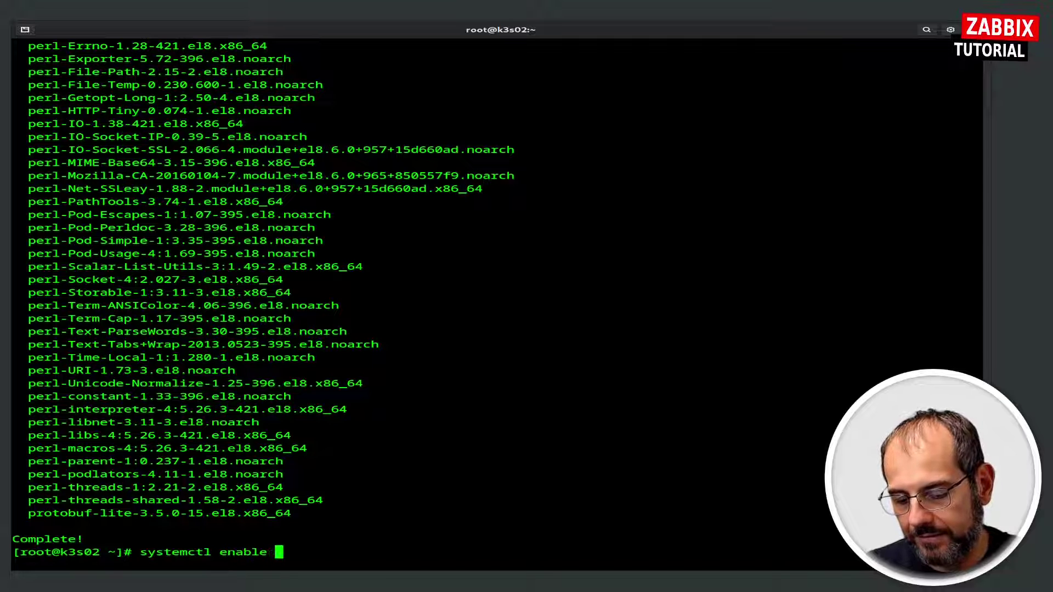
pyautogui.write('mysql-')
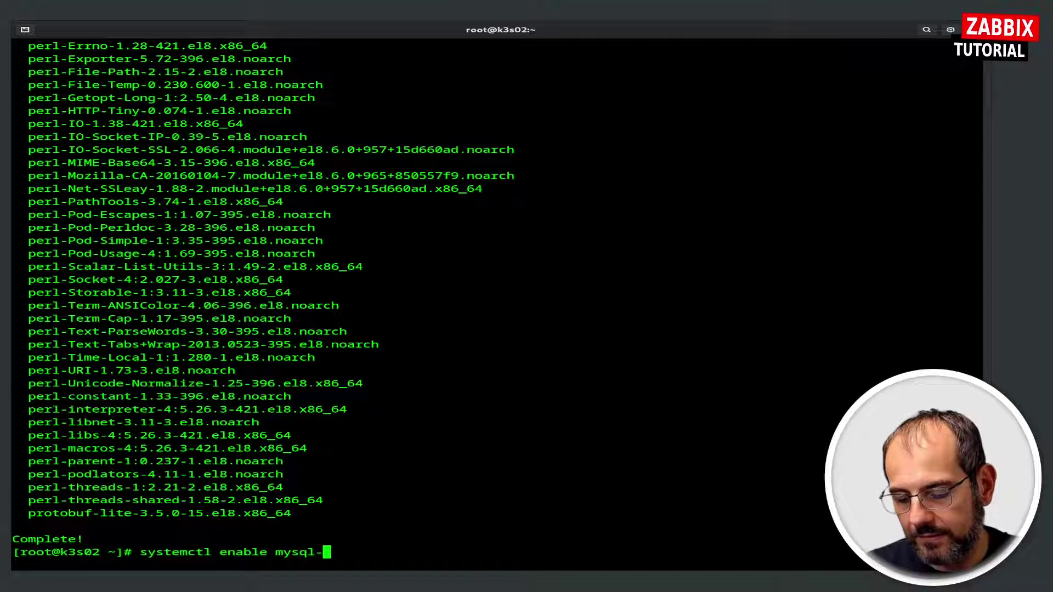
pyautogui.write('server ')
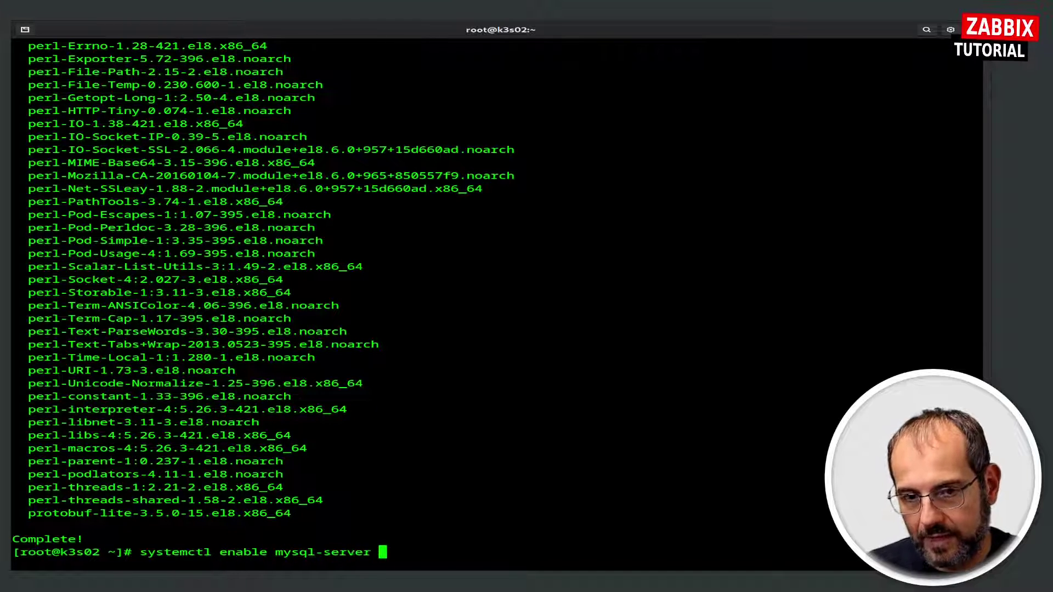
pyautogui.write('--now')
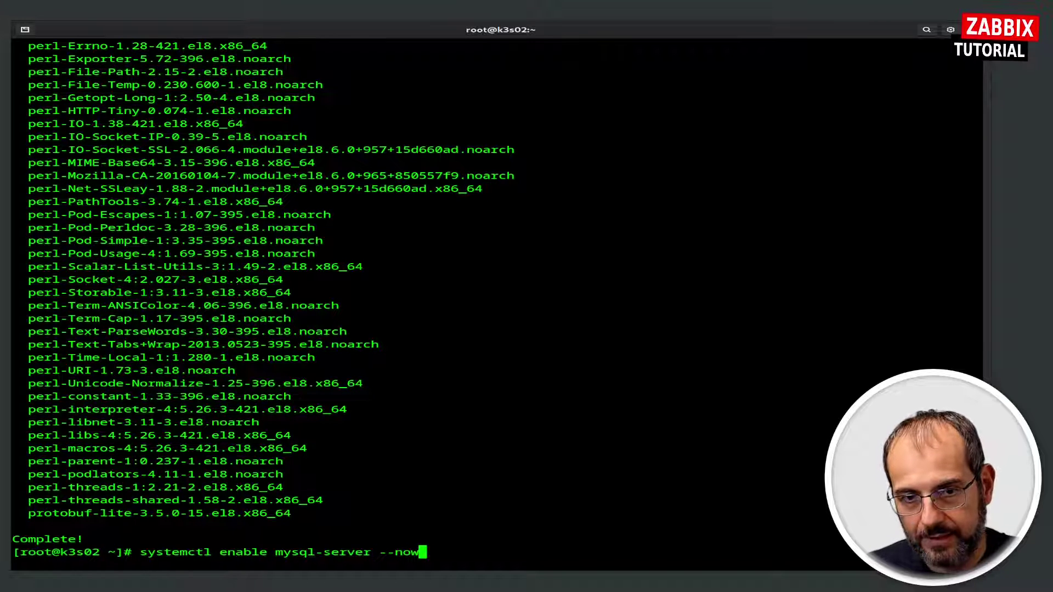
pyautogui.press('Return')
pyautogui.press('Up')
pyautogui.press('Left')
pyautogui.press('Left')
pyautogui.press('Left')
pyautogui.press('Left')
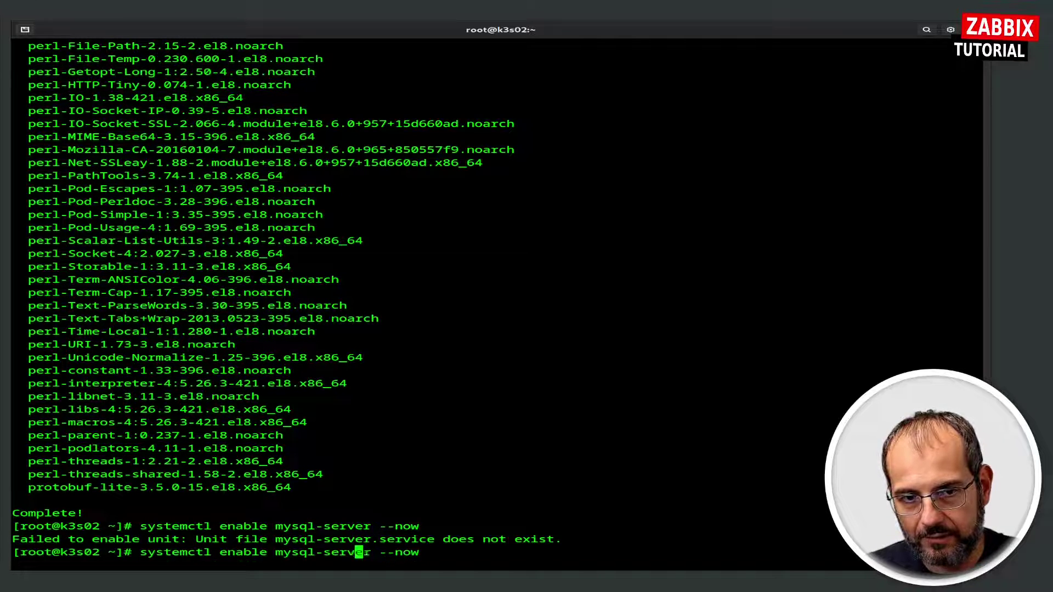
pyautogui.press('Right')
pyautogui.press('Right')
pyautogui.press('BackSpace')
pyautogui.press('BackSpace')
pyautogui.press('BackSpace')
pyautogui.press('BackSpace')
pyautogui.press('BackSpace')
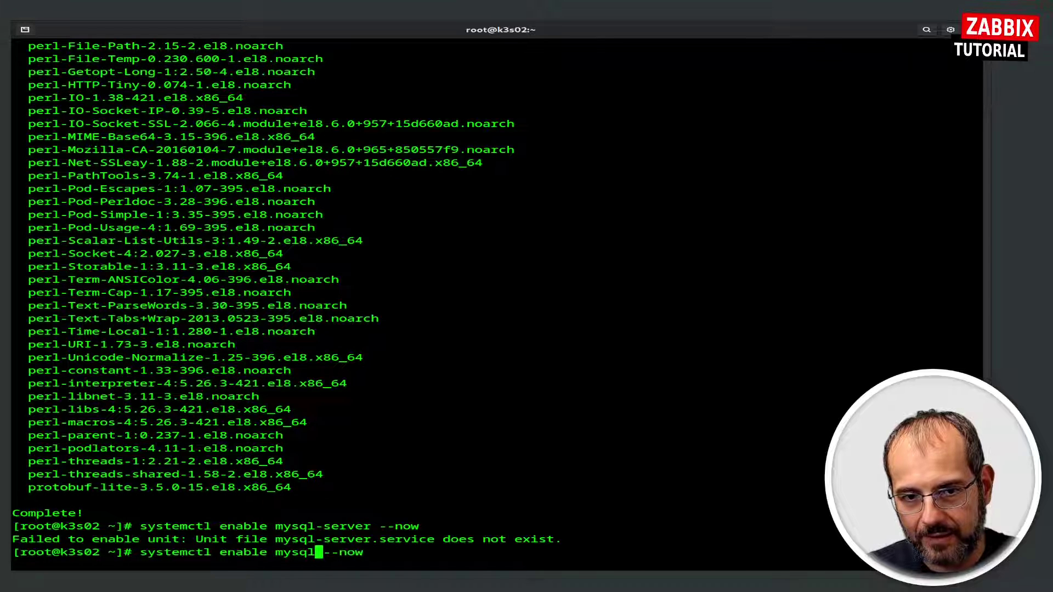
pyautogui.write('d')
pyautogui.press('Return')
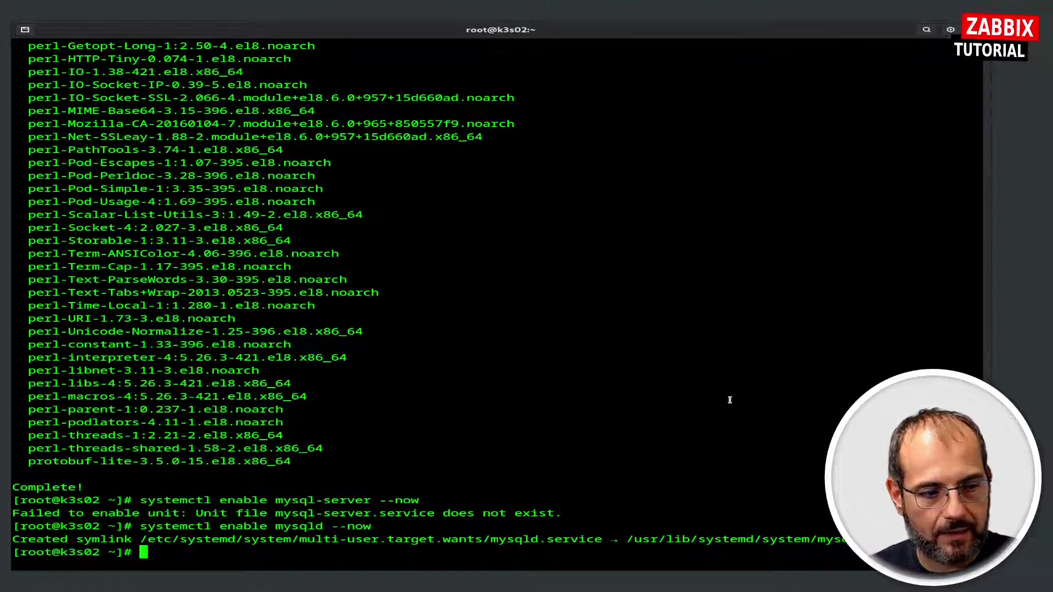
# Log into MySQL as root with mysql -uroot -p
pyautogui.write('mysql -uroot -p')
pyautogui.press('Return')
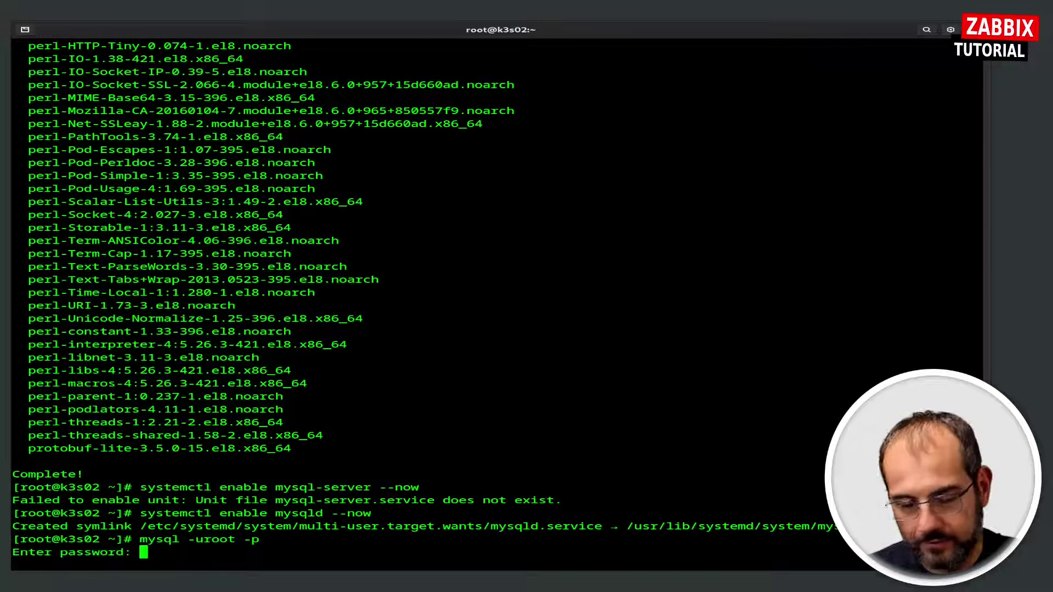
pyautogui.press('Return')
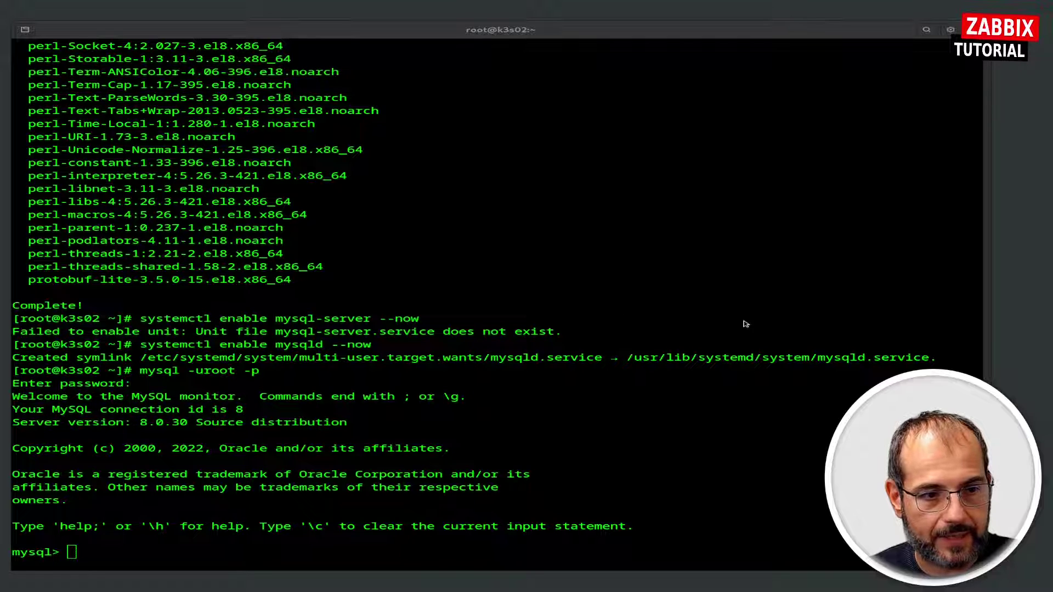
# Create the zabbix database (utf8mb4, utf8mb4_bin) and the zabbix@localhost user with its password
pyautogui.click(674, 407)
pyautogui.write('create database zabbix character set utf8mb4 collate utf8mb4_bin;')
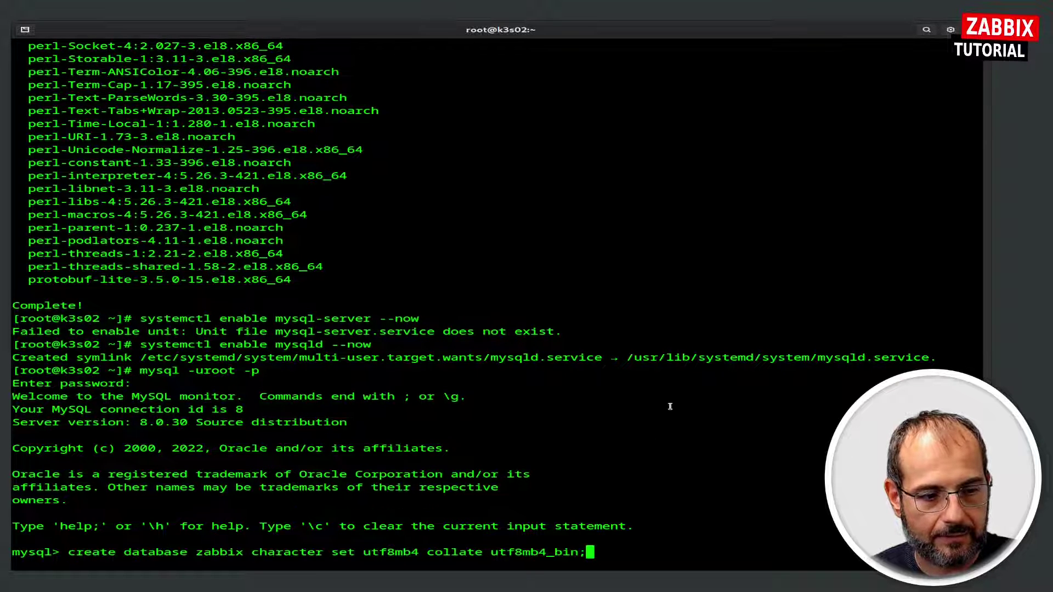
pyautogui.press('Return')
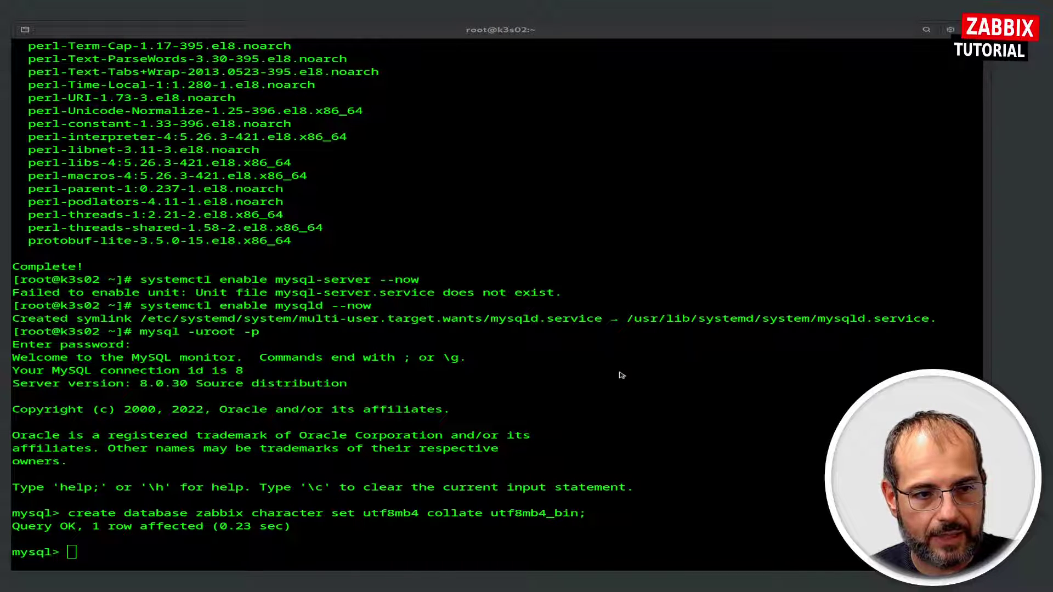
pyautogui.click(775, 441)
pyautogui.write("create user zabbix@localhost identified by 'password';")
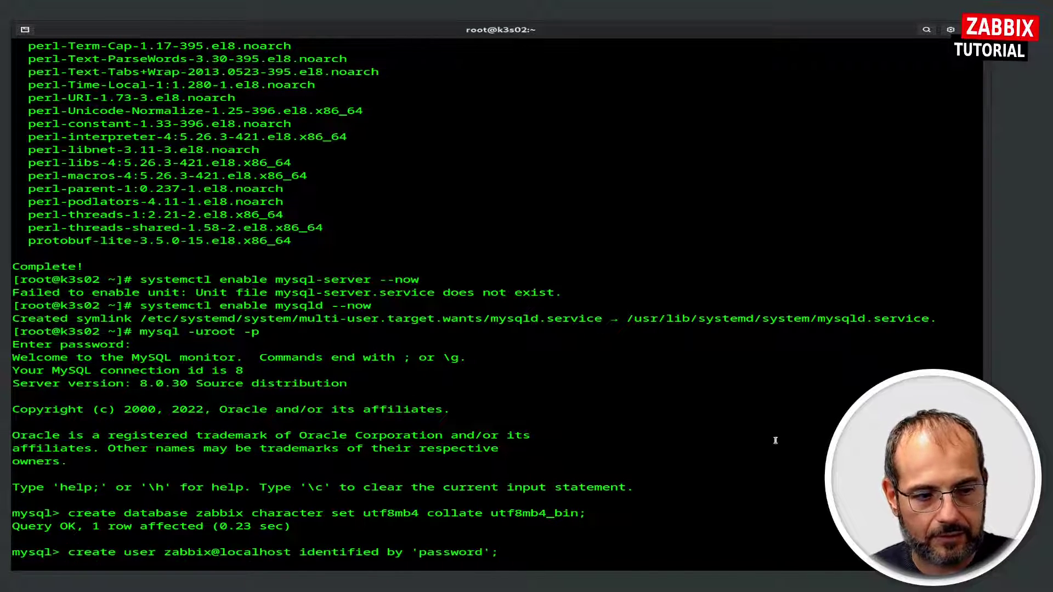
pyautogui.press('Return')
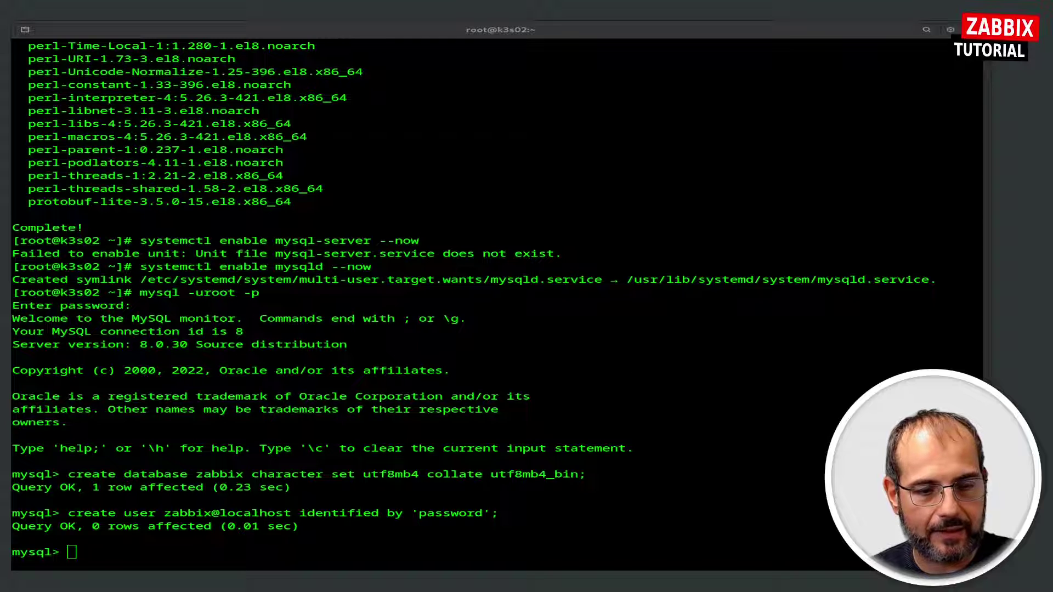
# Grant zabbix@localhost all privileges on zabbix.*, set log_bin_trust_function_creators = 1, and exit MySQL
pyautogui.click(585, 420)
pyautogui.write('grant all privileges on zabbix.* to zabbix@localhost;')
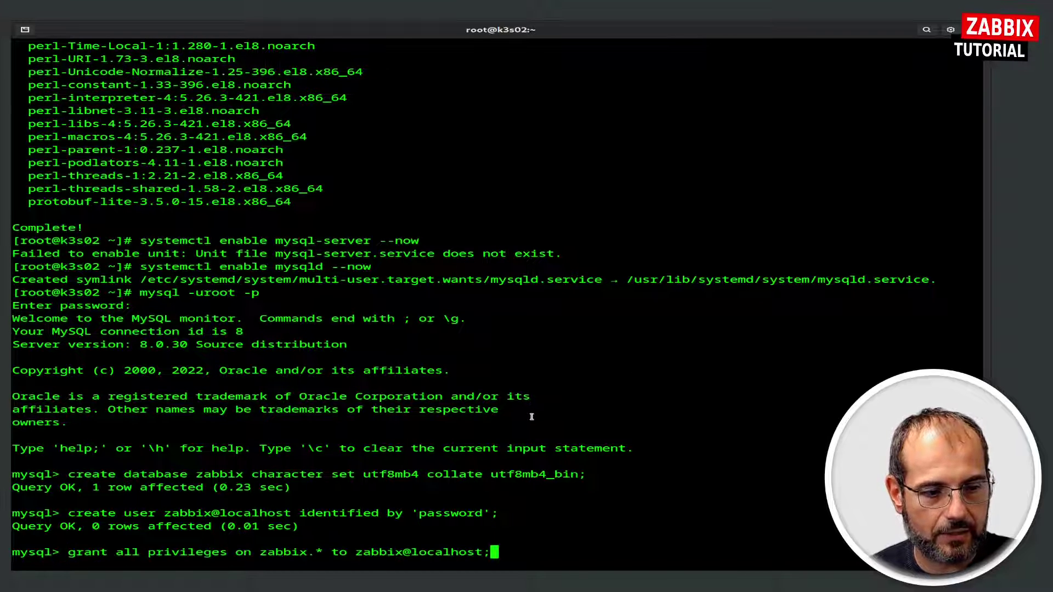
pyautogui.press('Return')
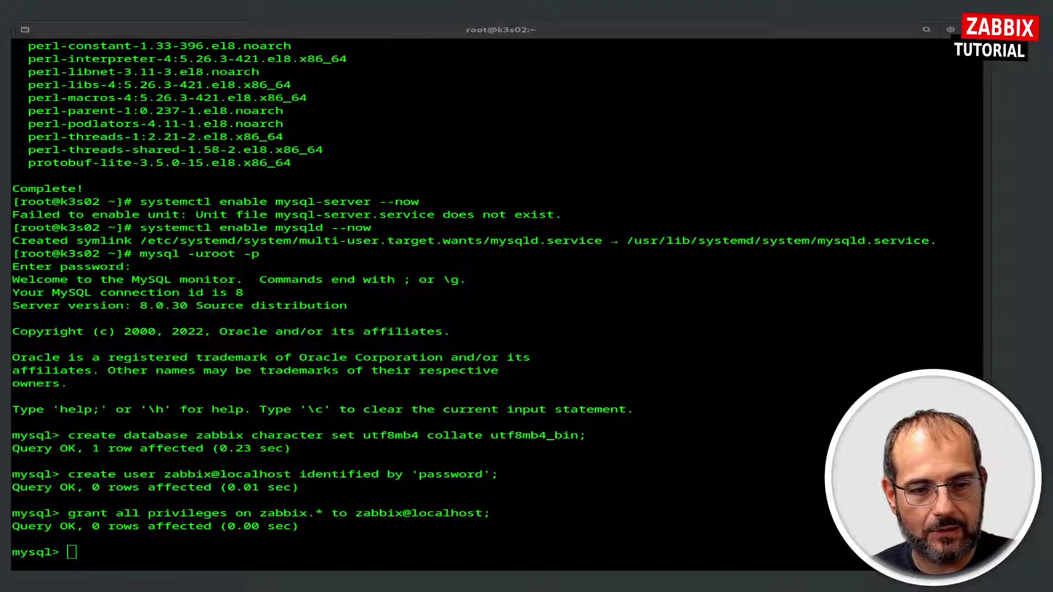
pyautogui.click(797, 439)
pyautogui.write('set global log_bin_trust_function_creators = 1;')
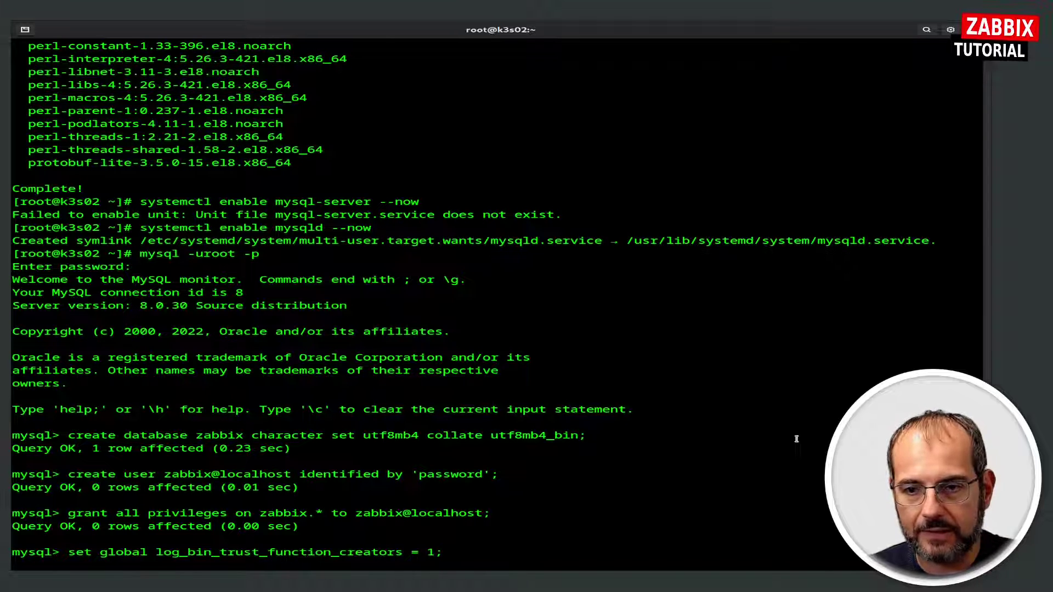
pyautogui.press('Return')
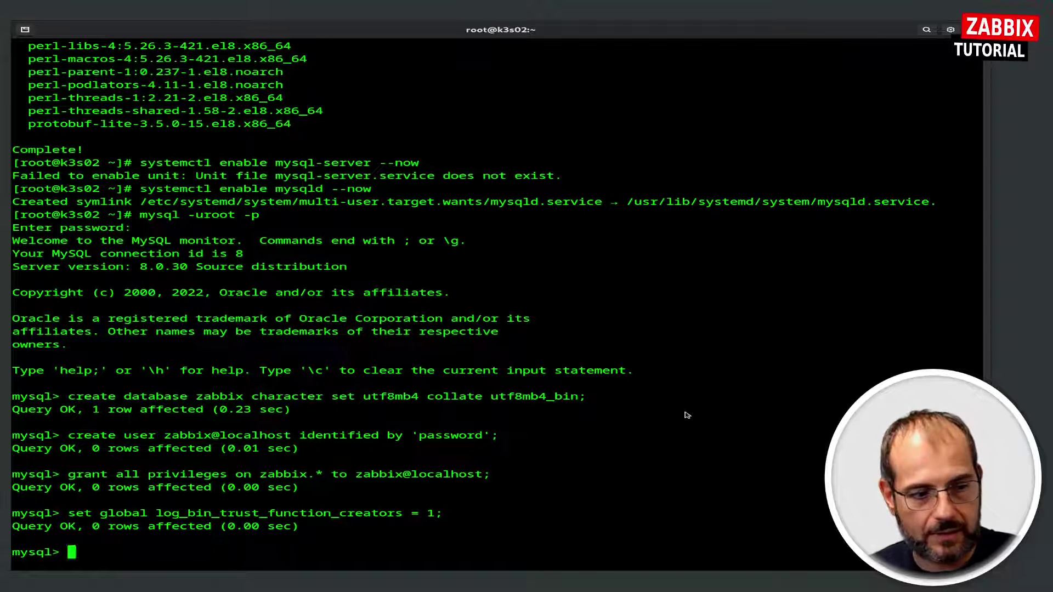
pyautogui.hotkey('alt', 'Tab')
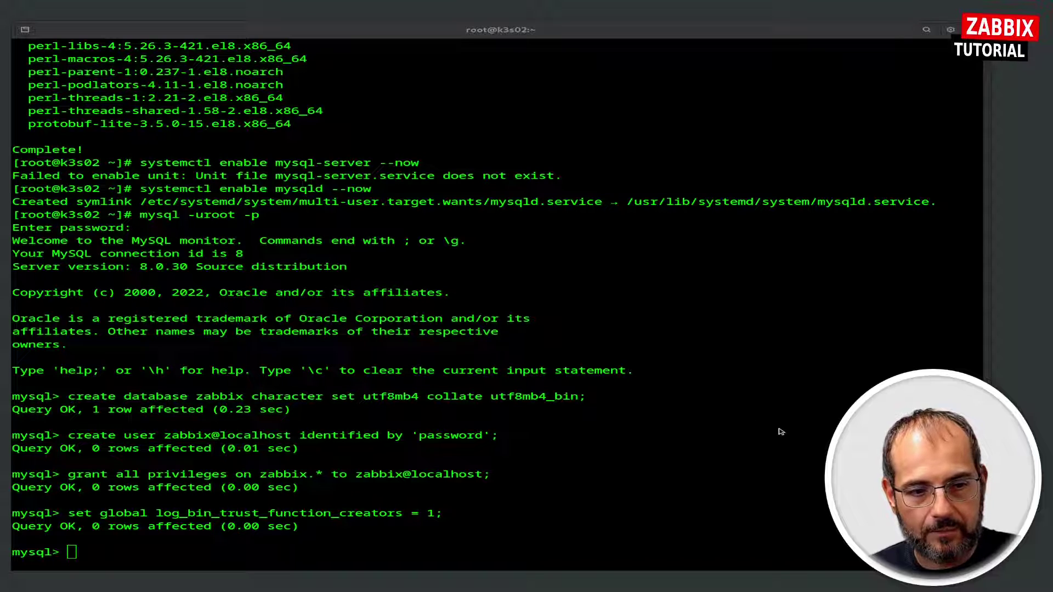
pyautogui.click(628, 412)
pyautogui.hotkey('ctrl', 'd')
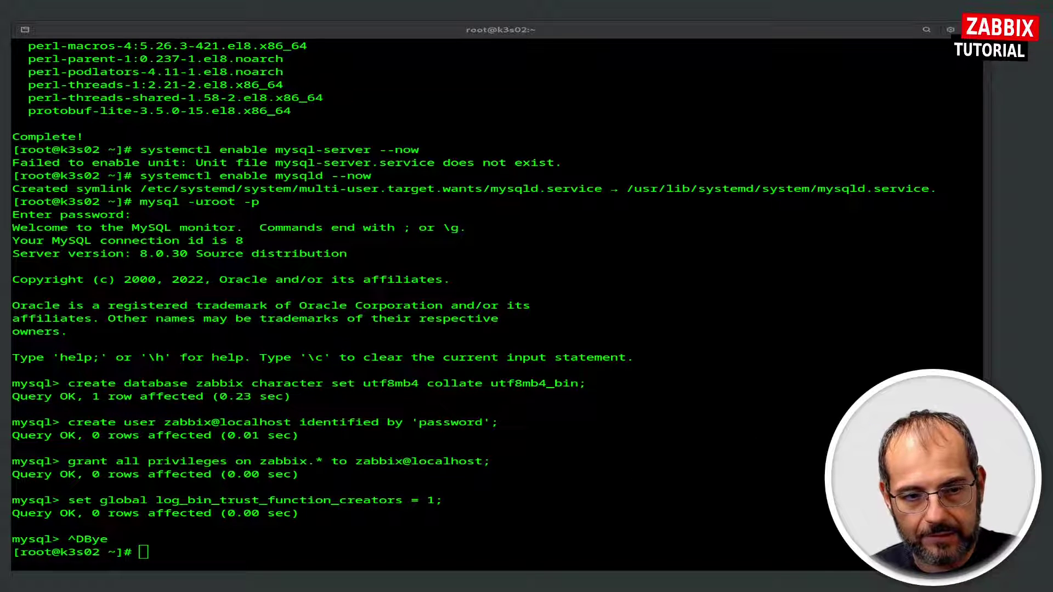
# Import /usr/share/zabbix-sql-scripts/mysql/server.sql.gz into the zabbix database as the zabbix user
pyautogui.write('zcat /usr/share/zabbix-sql-scripts/mysql/server.sql.gz | mysql --default-character-set=utf8mb4 -uzabbix -p zabbix')
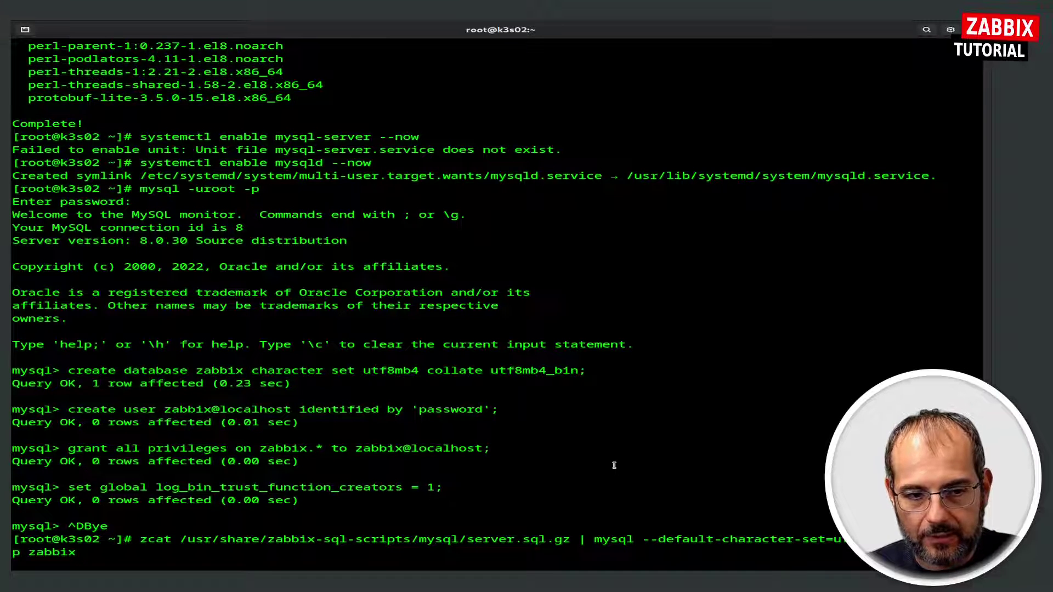
pyautogui.press('Return')
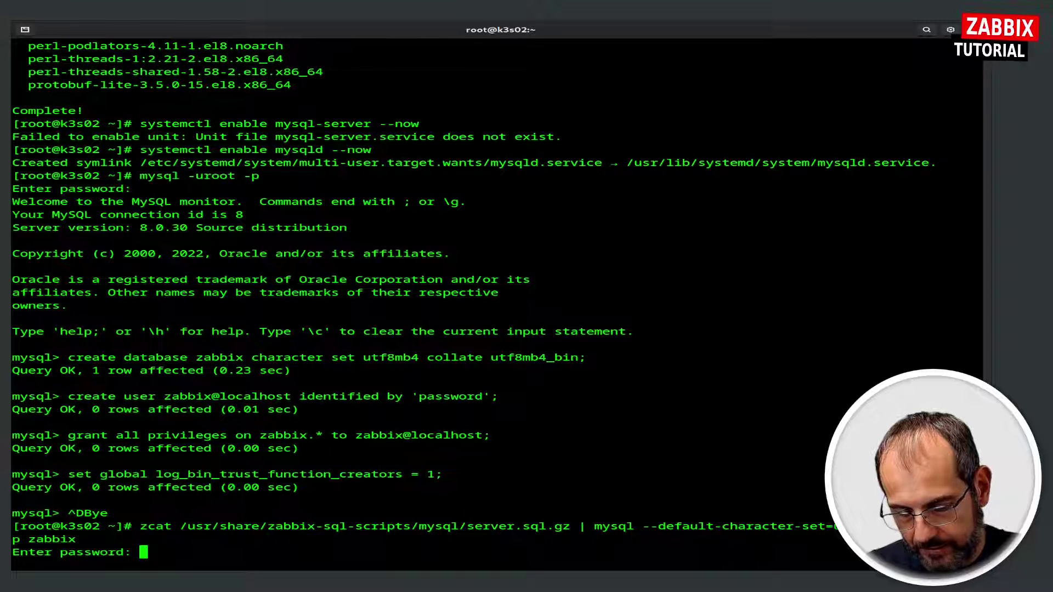
pyautogui.press('Return')
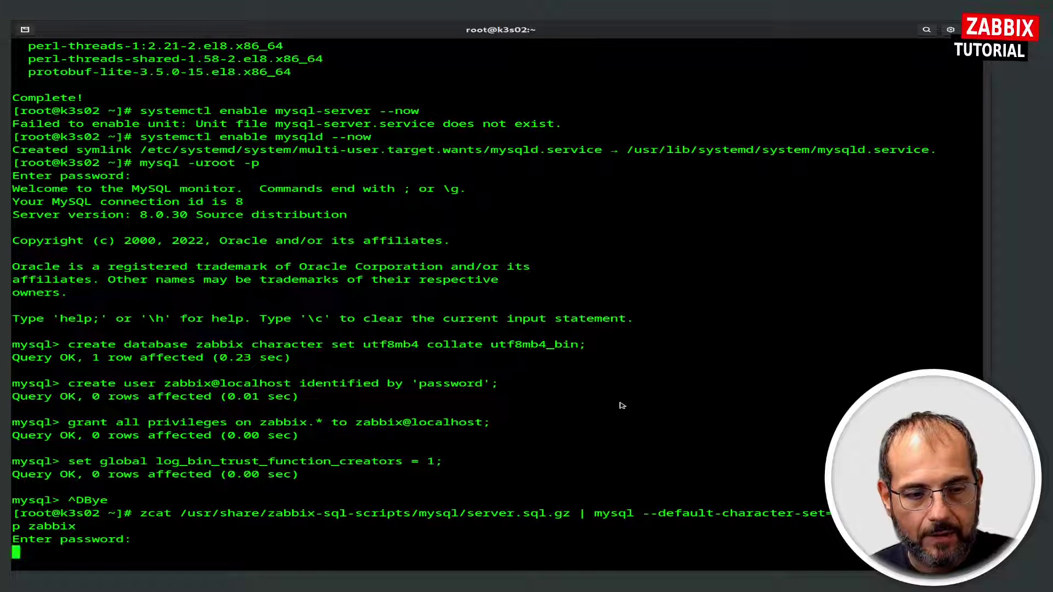
pyautogui.hotkey('alt', 'Tab')
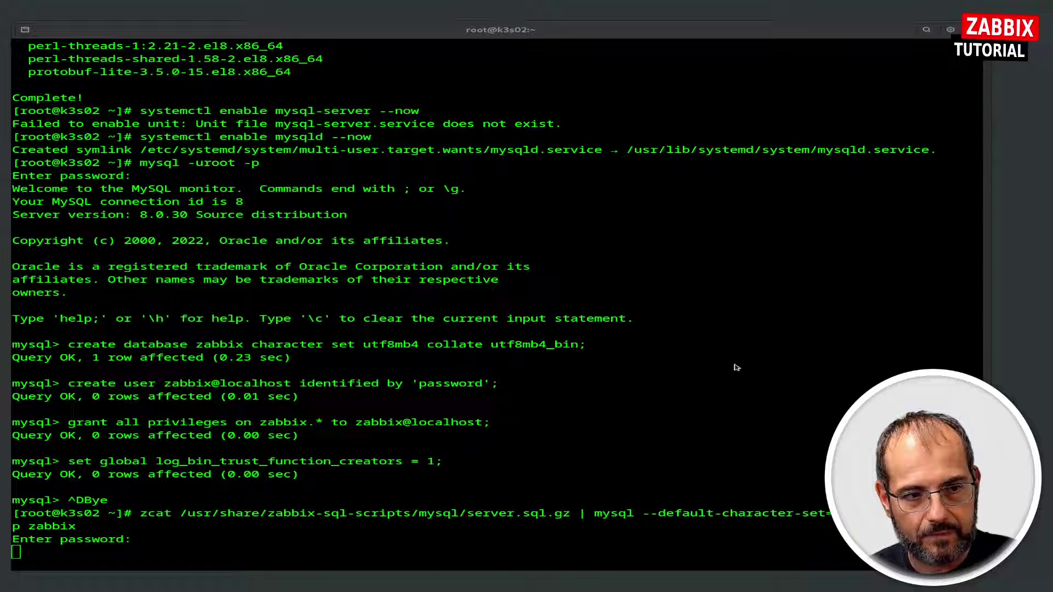
pyautogui.press('Return')
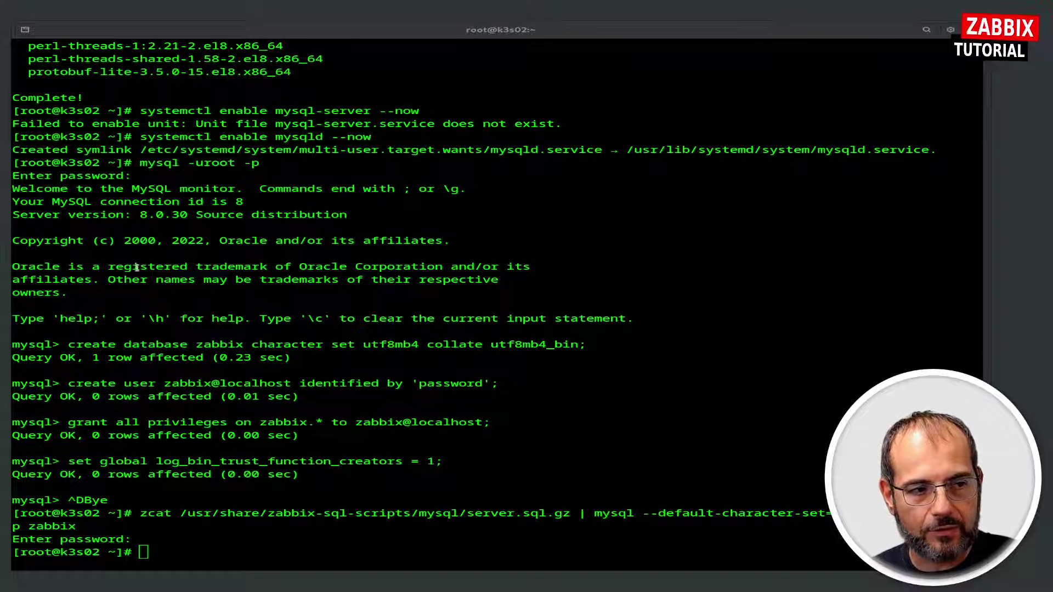
# Log back into MySQL as root, retrying after access was denied
pyautogui.press('Up')
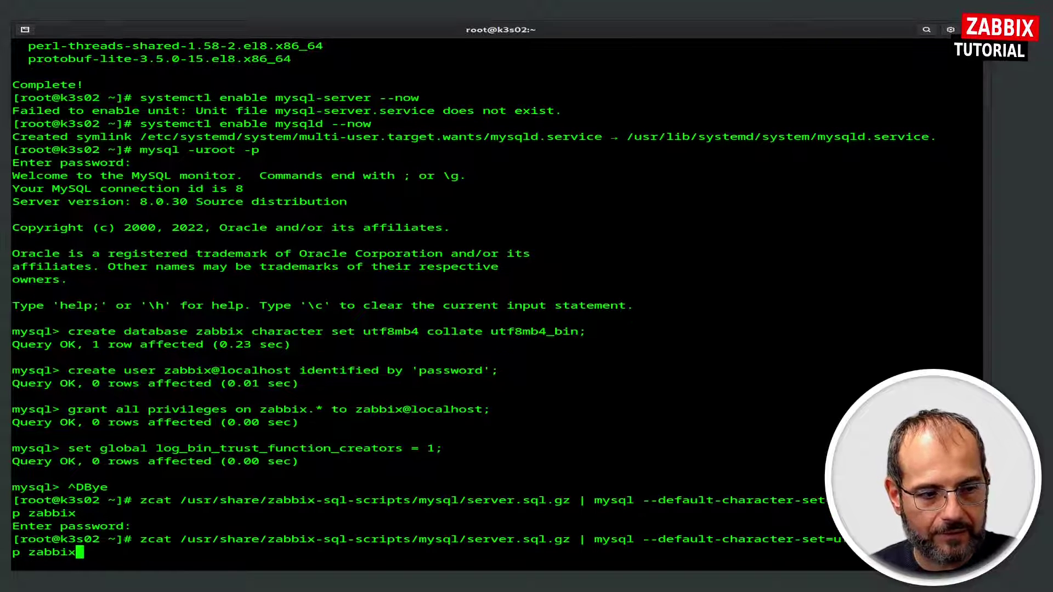
pyautogui.press('Up')
pyautogui.press('Return')
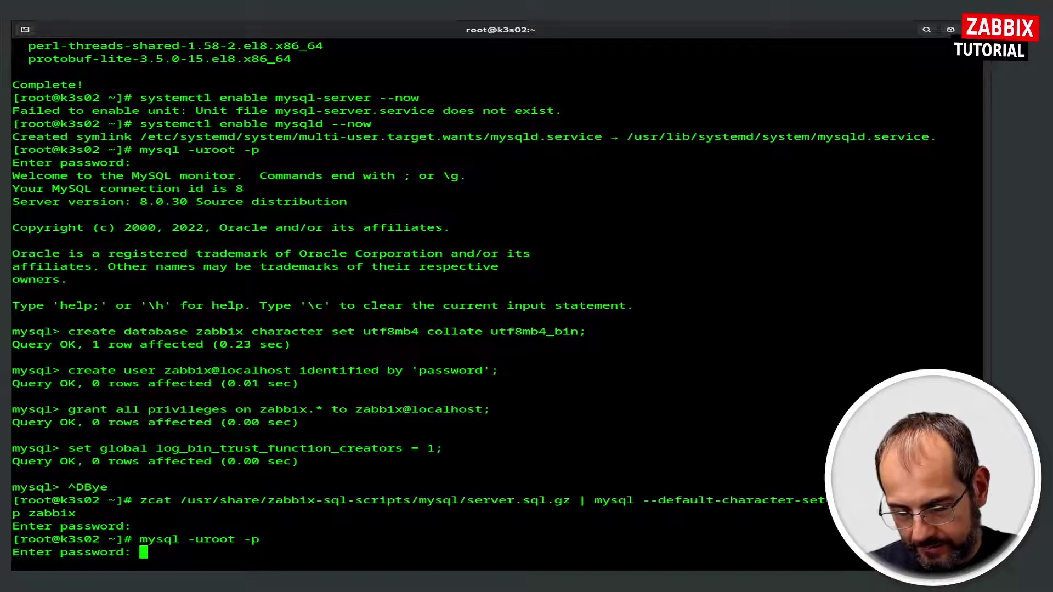
pyautogui.press('Return')
pyautogui.press('Up')
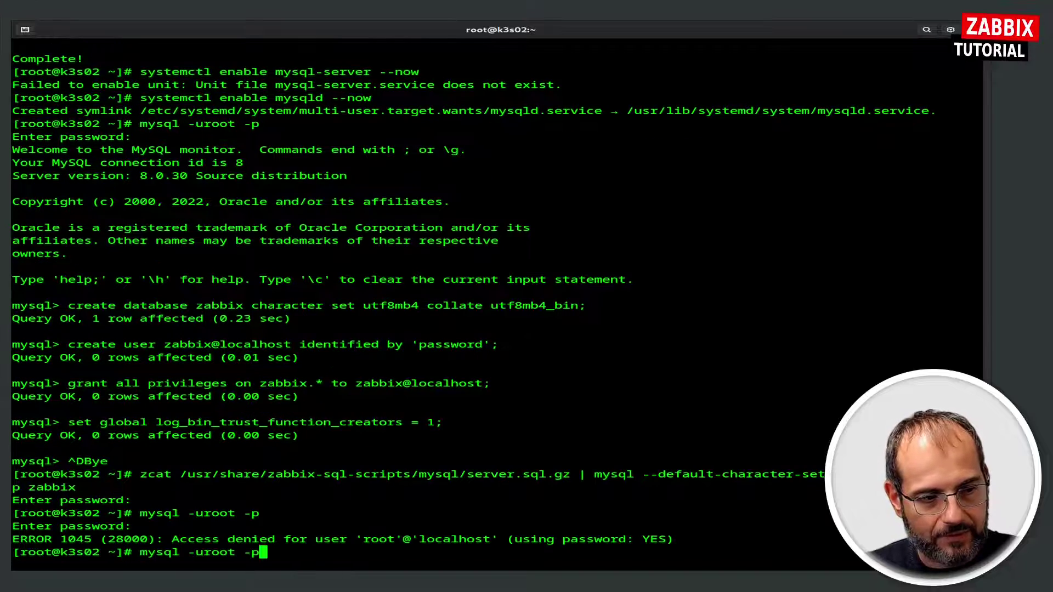
pyautogui.press('Return')
pyautogui.press('Return')
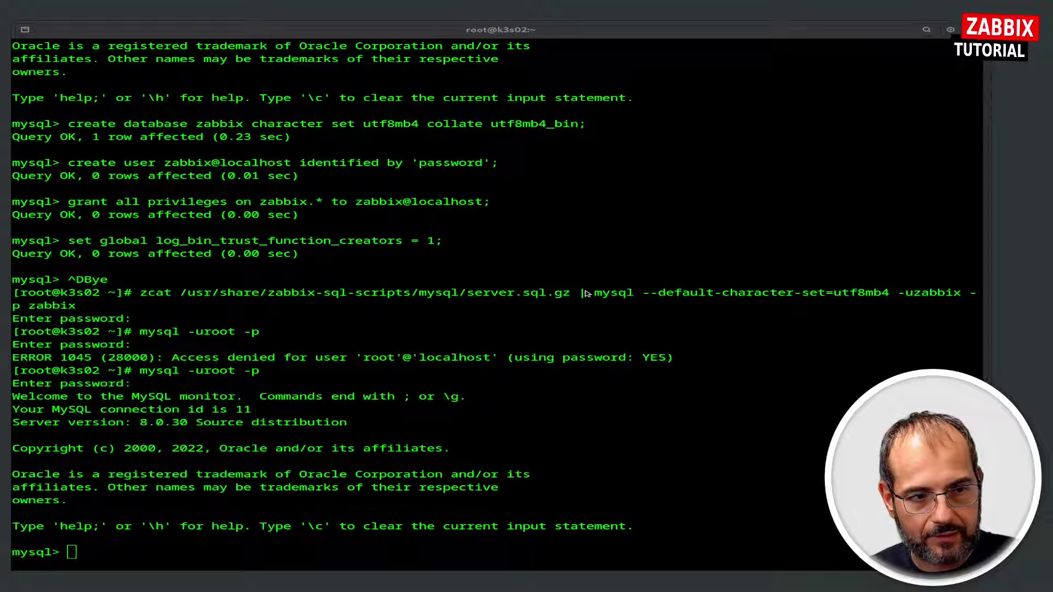
# Set log_bin_trust_function_creators back to 0 and leave the MySQL client
pyautogui.press('Up')
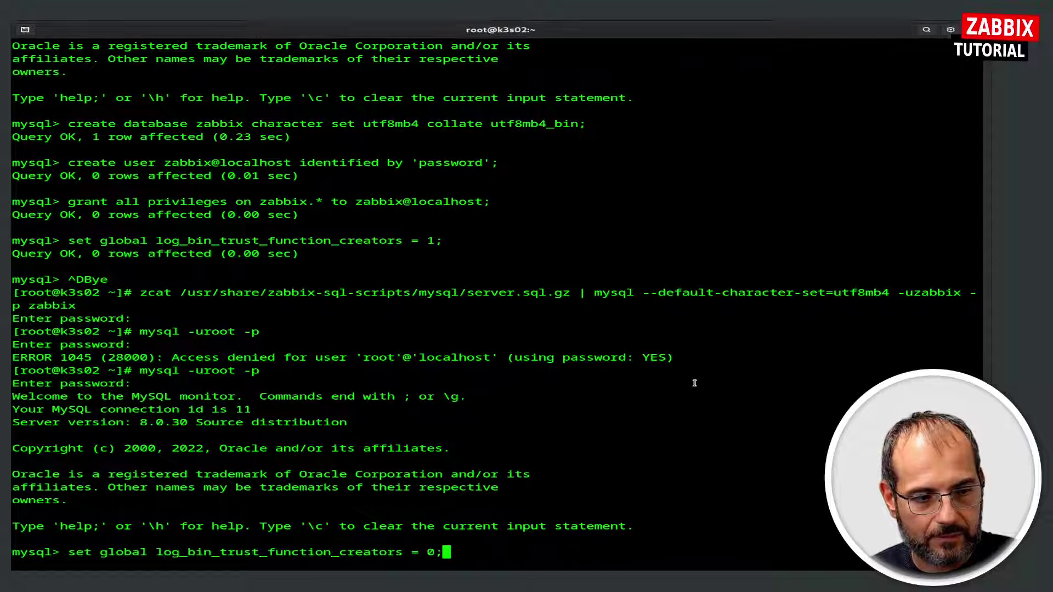
pyautogui.press('Left')
pyautogui.press('BackSpace')
pyautogui.write('0')
pyautogui.press('Return')
pyautogui.hotkey('ctrl', 'd')
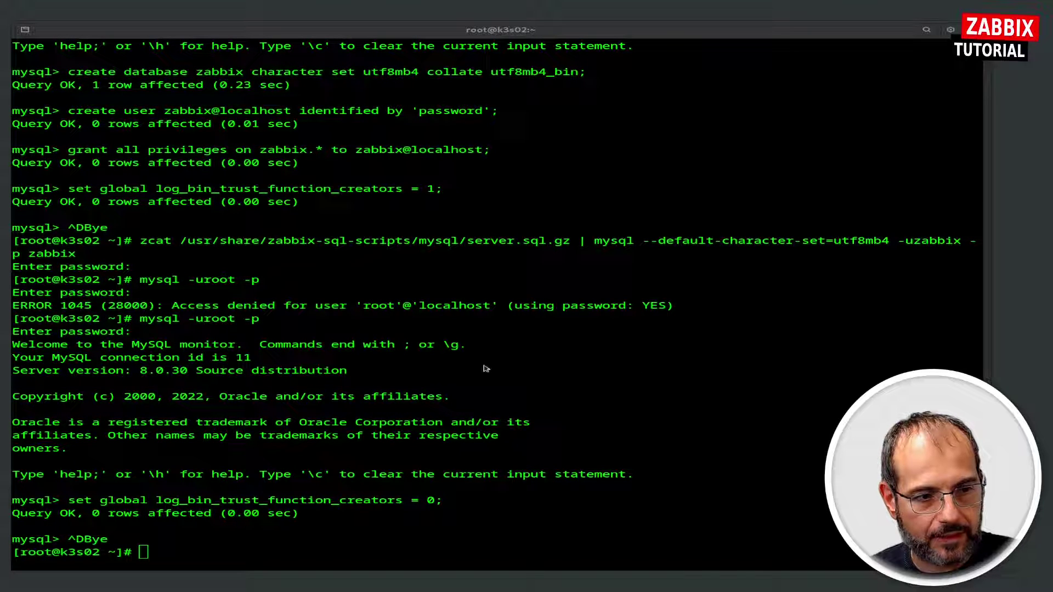
pyautogui.click(827, 416)
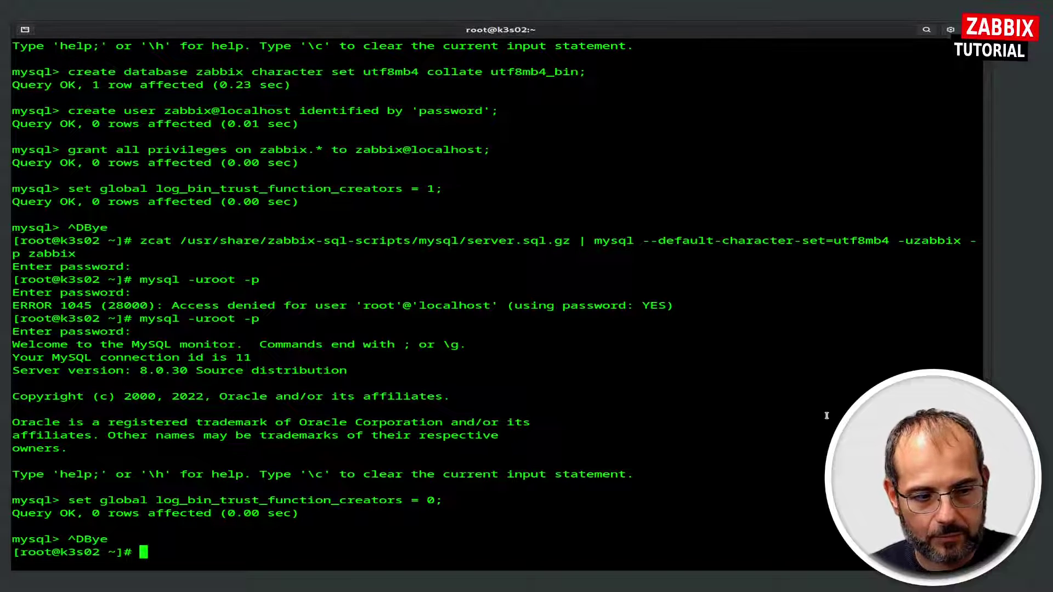
pyautogui.write('vi ')
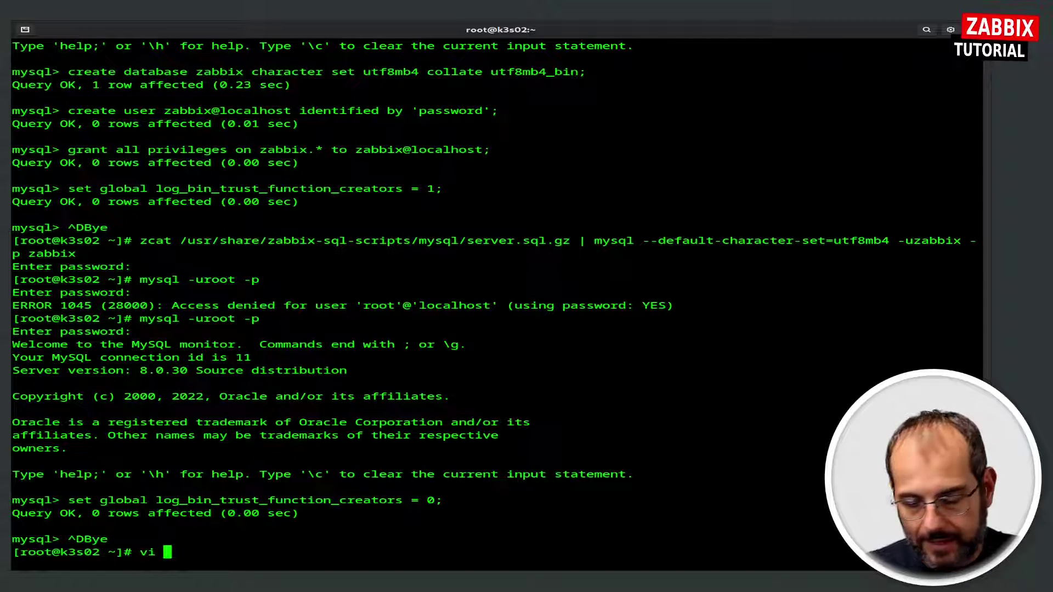
pyautogui.write('/etc/zabbix/zabbix_server.conf')
# Add an active DBPassword= line with the database password to /etc/zabbix/zabbix_server.conf and save with :wq
pyautogui.press('Return')
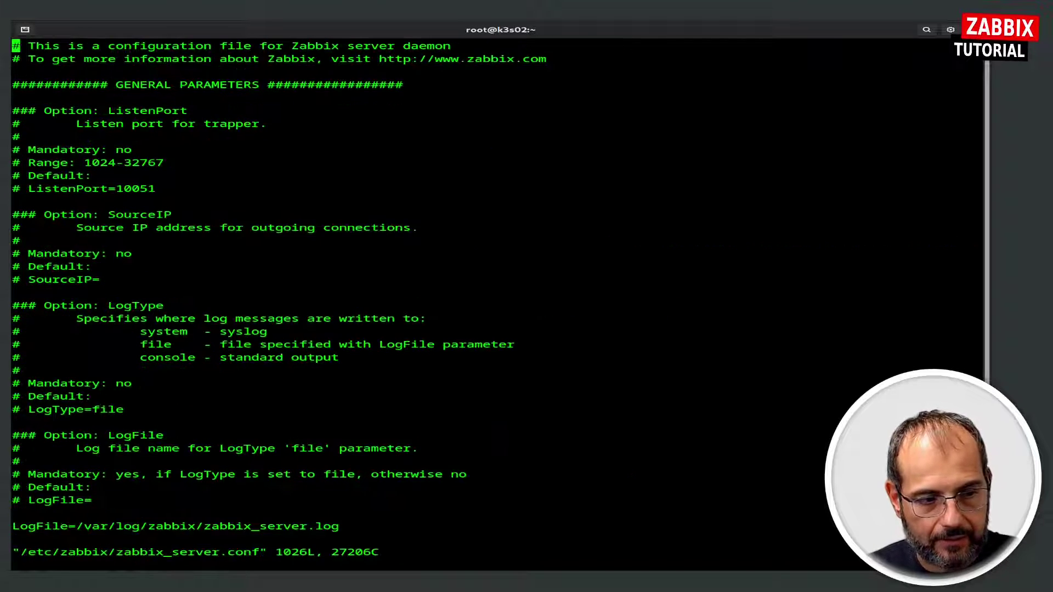
pyautogui.write('/Password')
pyautogui.press('Return')
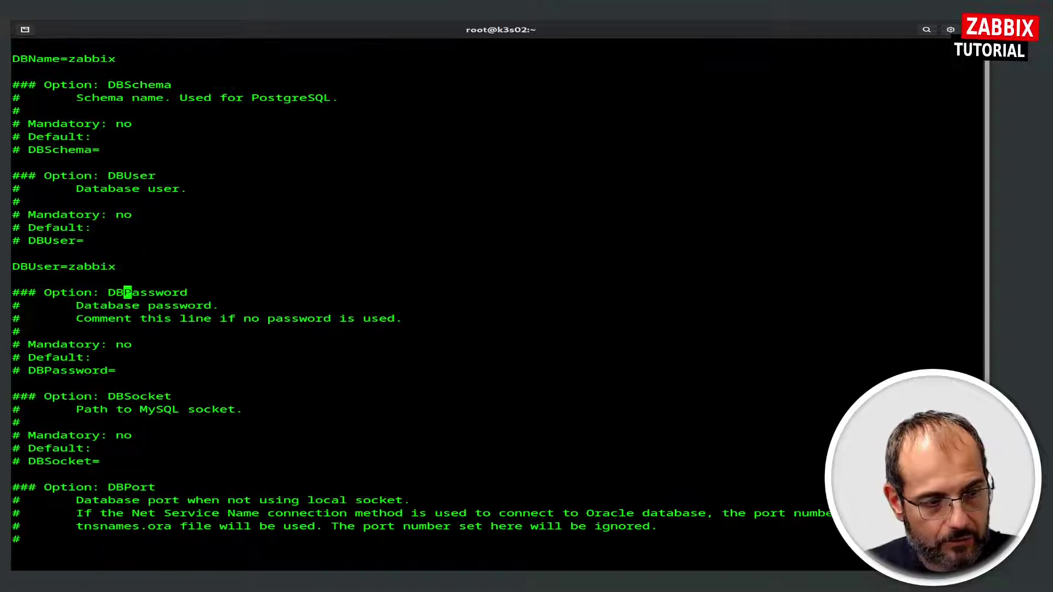
pyautogui.press('Down')
pyautogui.press('Down')
pyautogui.press('Down')
pyautogui.press('Down')
pyautogui.press('Down')
pyautogui.press('Down')
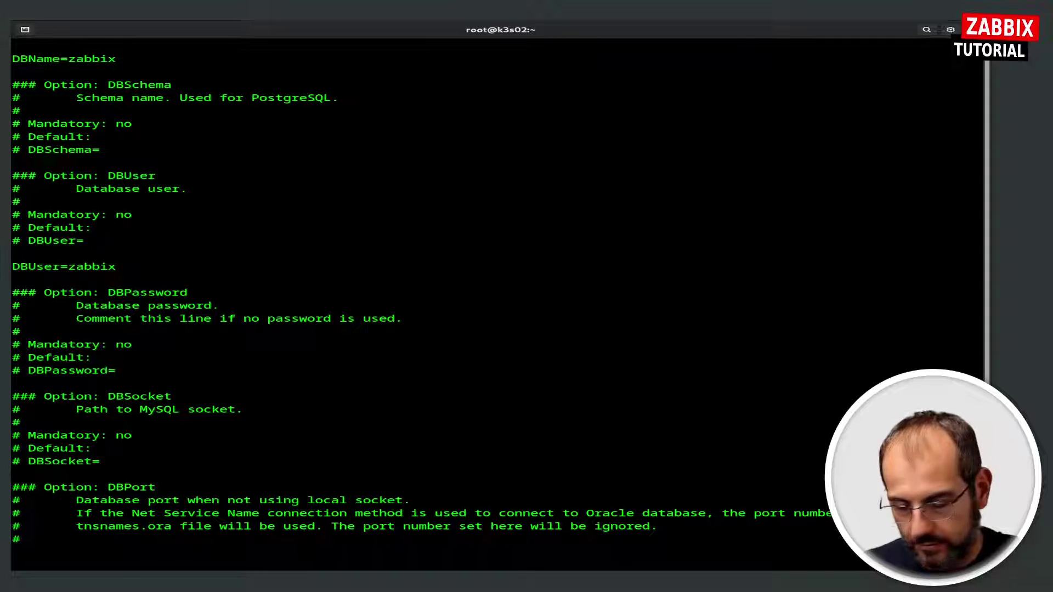
pyautogui.press('o')
pyautogui.moveTo(29, 371)
pyautogui.mouseDown()
pyautogui.moveTo(129, 372)
pyautogui.moveTo(117, 371)
pyautogui.mouseUp()
pyautogui.middleClick(116, 372)
pyautogui.write('pas')
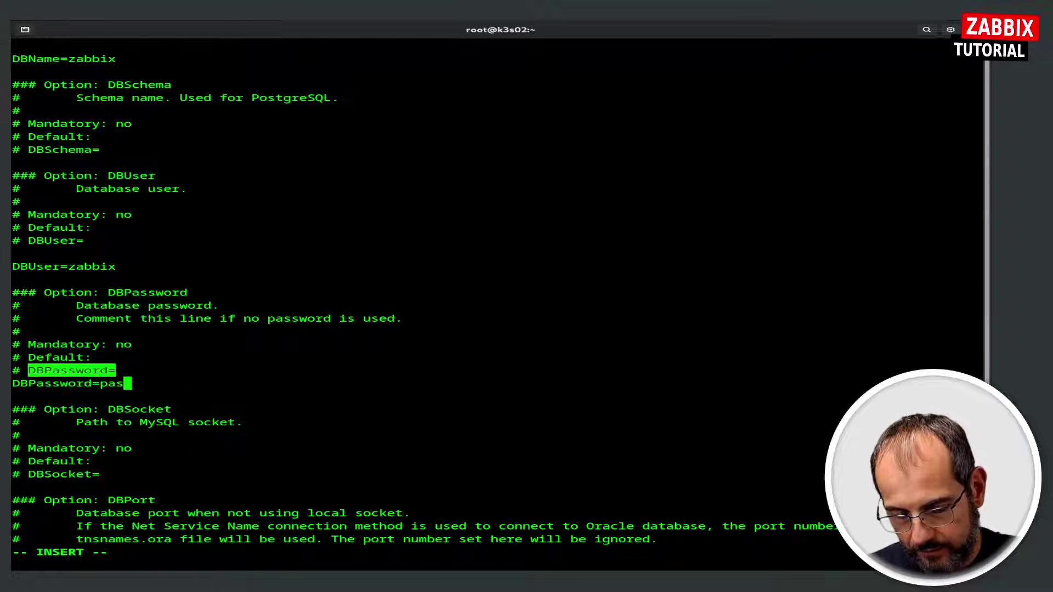
pyautogui.write('sword')
pyautogui.press('Escape')
pyautogui.write(':wq')
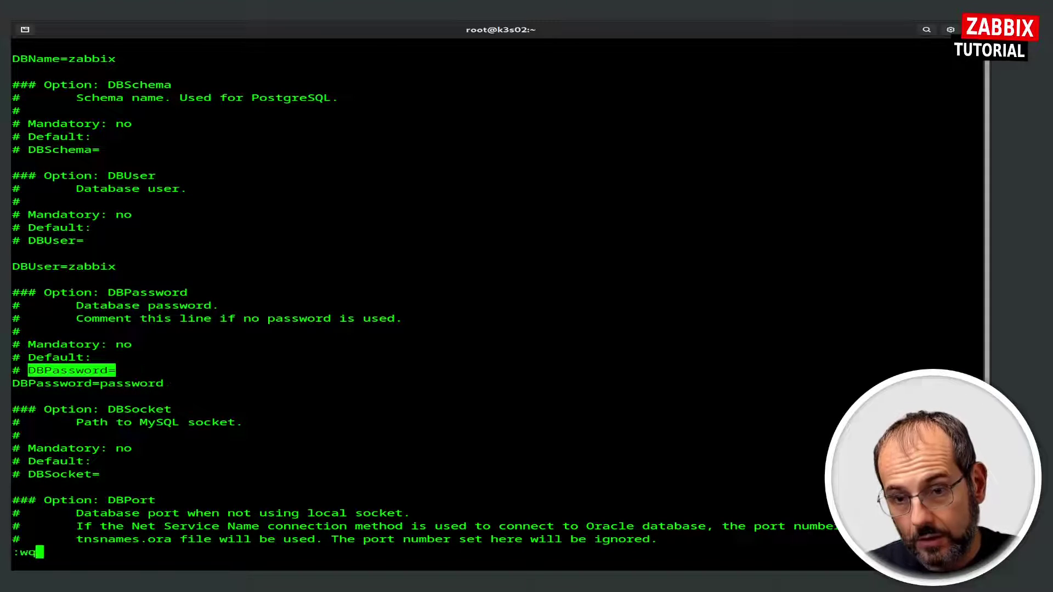
pyautogui.press('Return')
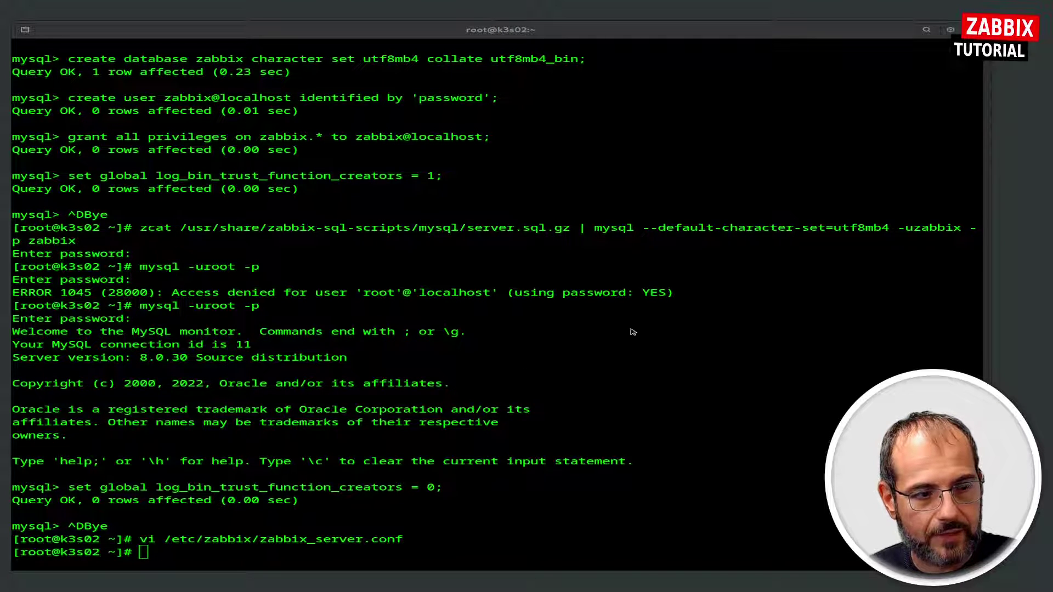
# Restart and enable zabbix-server, zabbix-agent, httpd and php-fpm with systemctl
pyautogui.click(673, 385)
pyautogui.write('systemctl restart zabbix-server zabbix-agent httpd php-fpm')
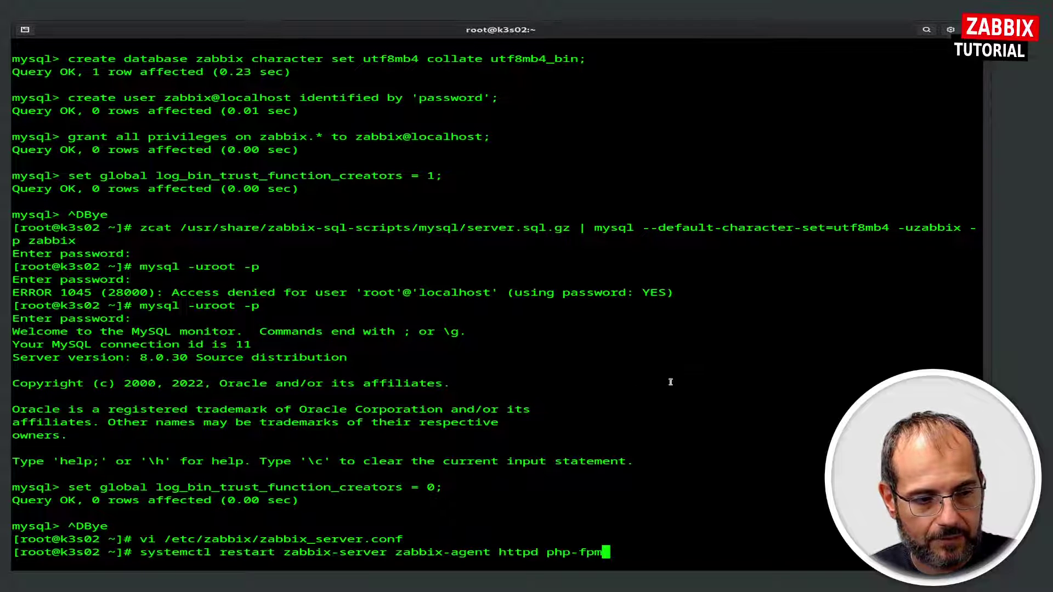
pyautogui.press('Return')
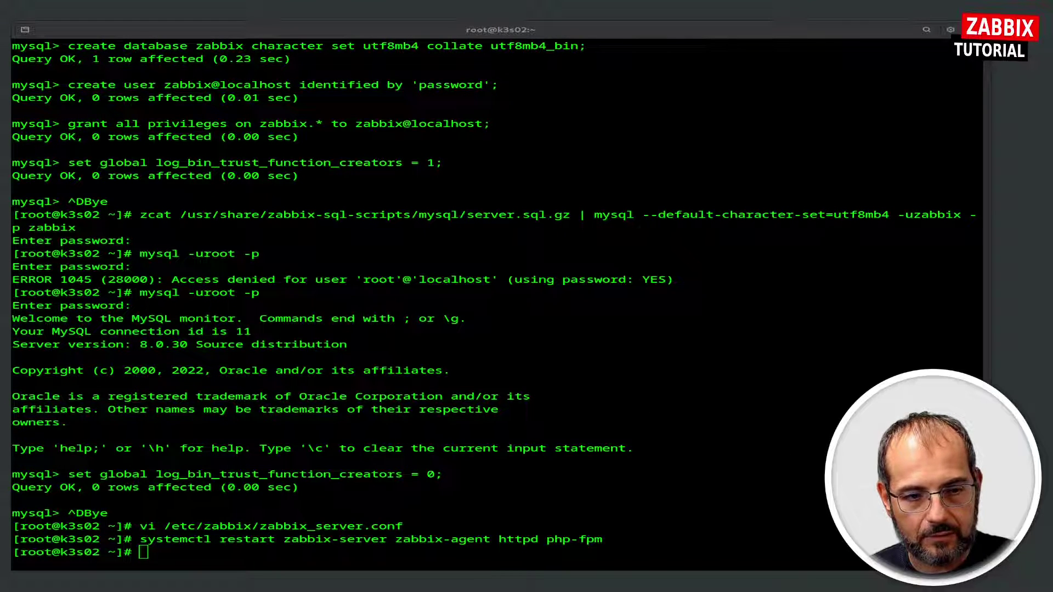
pyautogui.click(724, 399)
pyautogui.write('systemctl enable zabbix-server zabbix-agent httpd php-fpm')
pyautogui.press('Return')
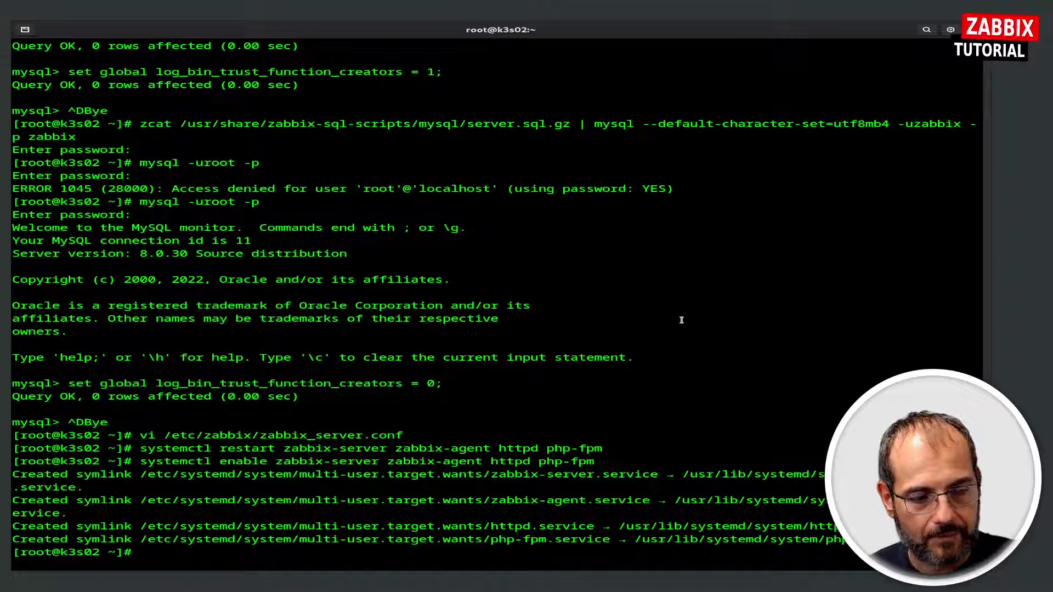
# Follow /var/log/zabbix/zabbix_server.log to confirm server processes started, then stop tailing
pyautogui.write('tail -')
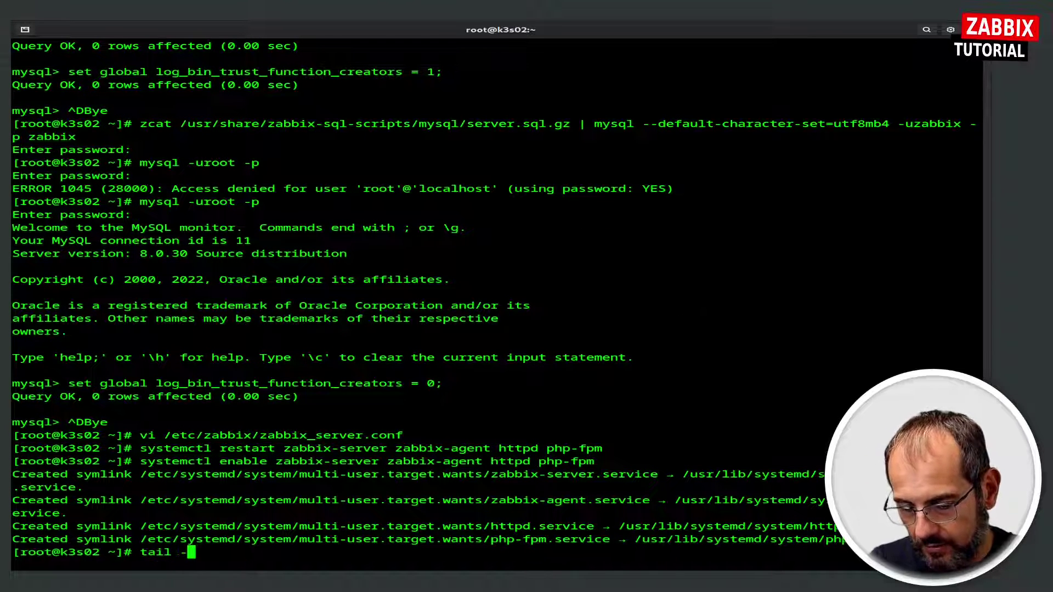
pyautogui.write('f /var/')
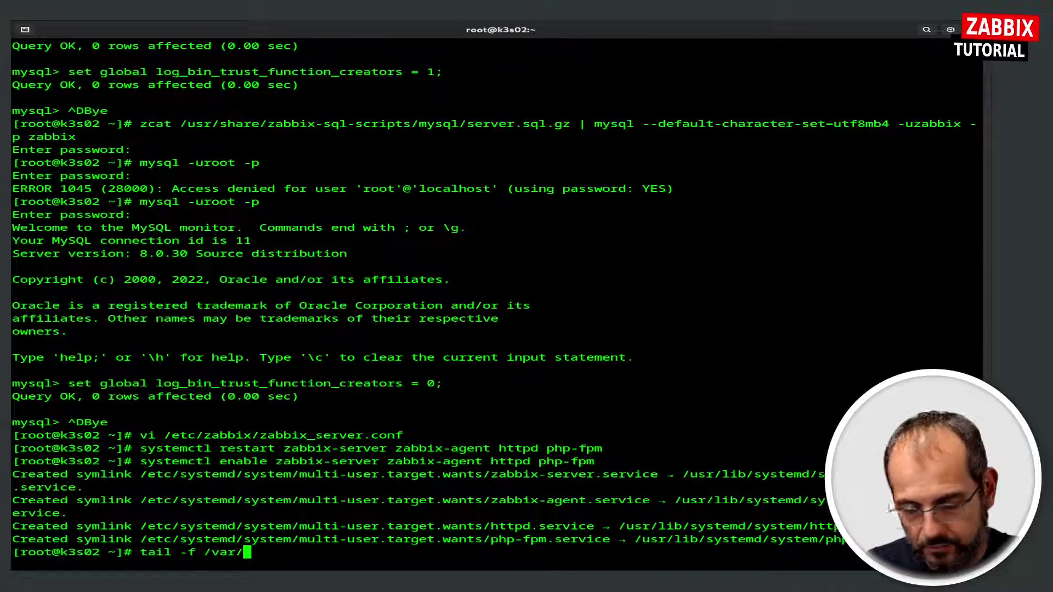
pyautogui.write('log/z')
pyautogui.press('Tab')
pyautogui.write('z')
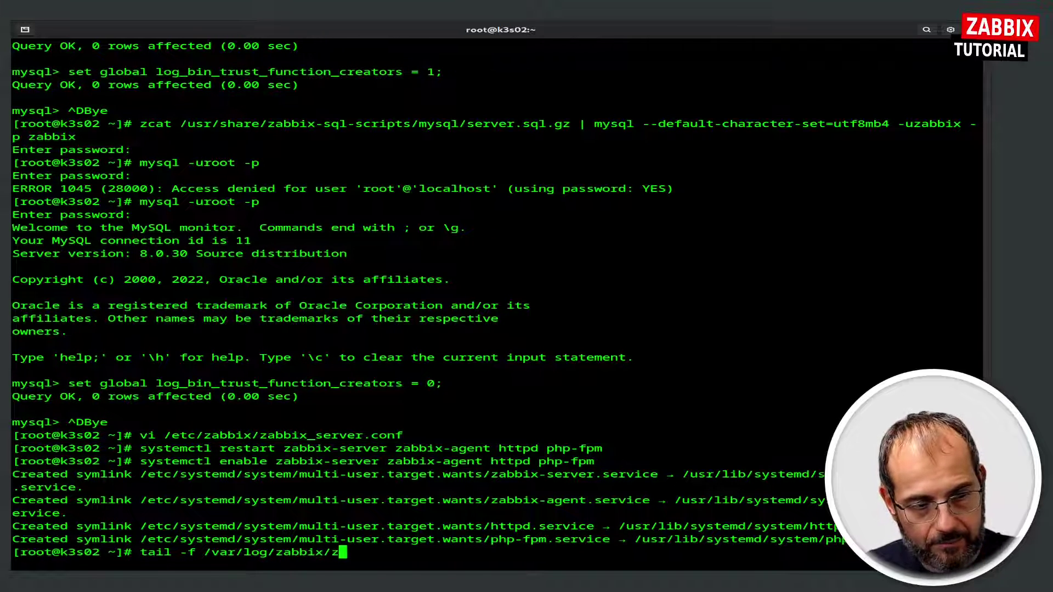
pyautogui.press('Tab')
pyautogui.write('ser')
pyautogui.press('Tab')
pyautogui.press('Return')
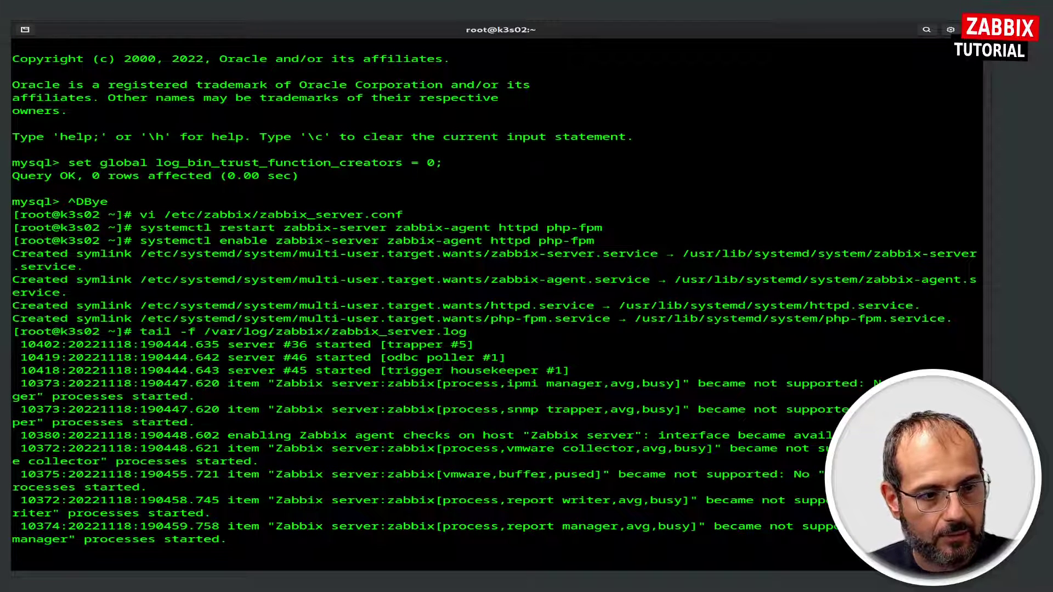
pyautogui.moveTo(235, 344); pyautogui.dragTo(634, 370)
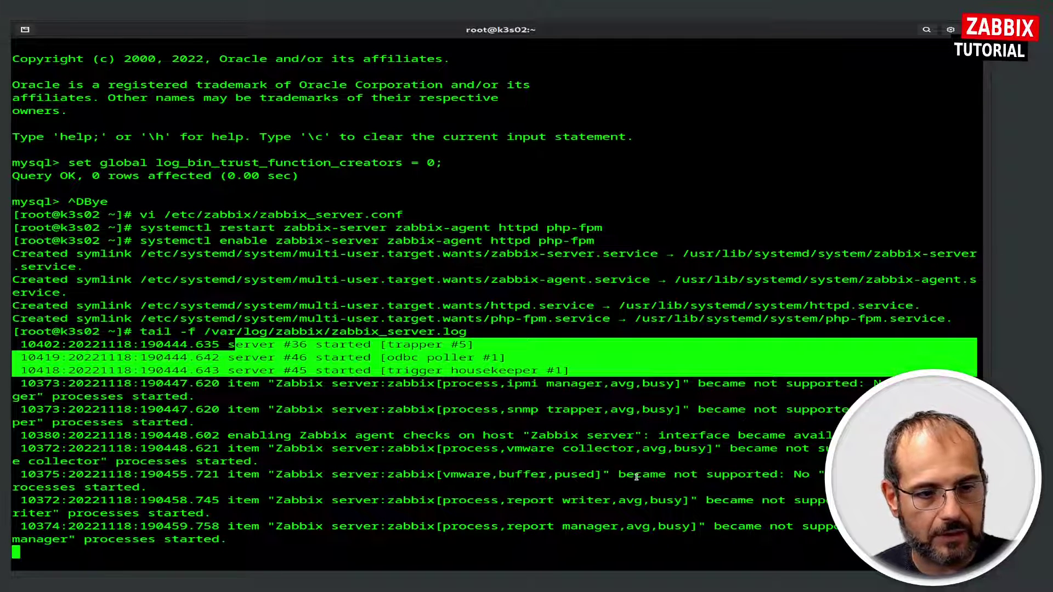
pyautogui.hotkey('ctrl', 'c')
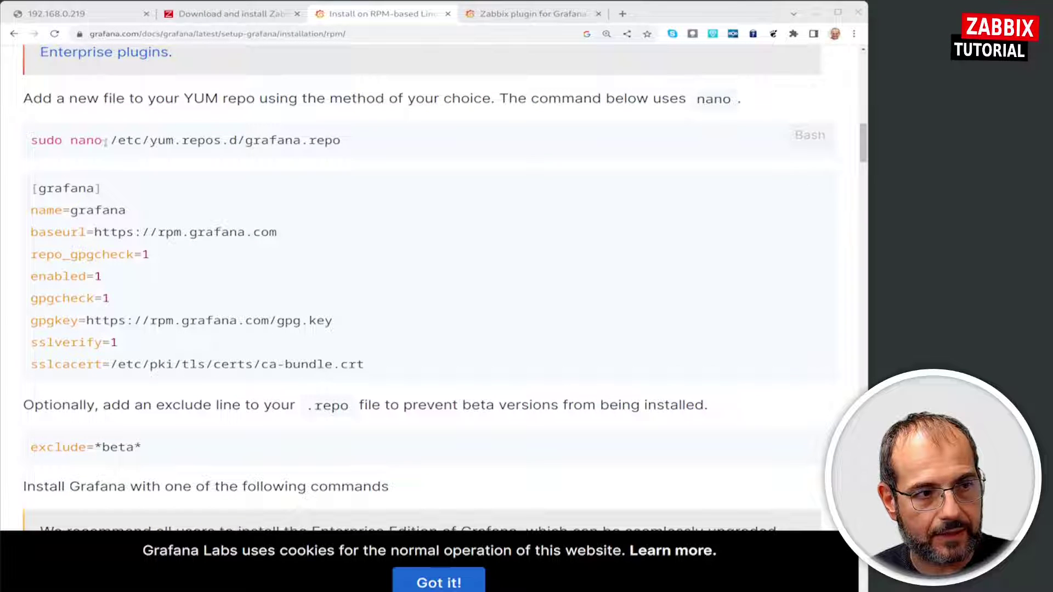
# Select the /etc/yum.repos.d/grafana.repo path on the Grafana RPM install page
pyautogui.moveTo(108, 141); pyautogui.dragTo(342, 141)
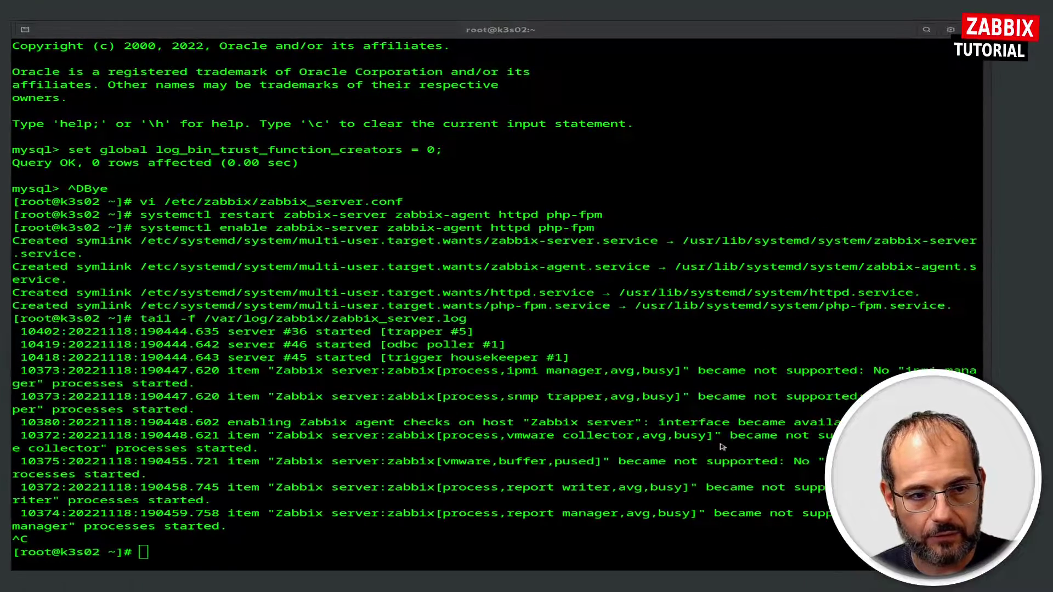
# Create /etc/yum.repos.d/grafana.repo in vi with the pasted Grafana repository block and save it
pyautogui.write('vi ')
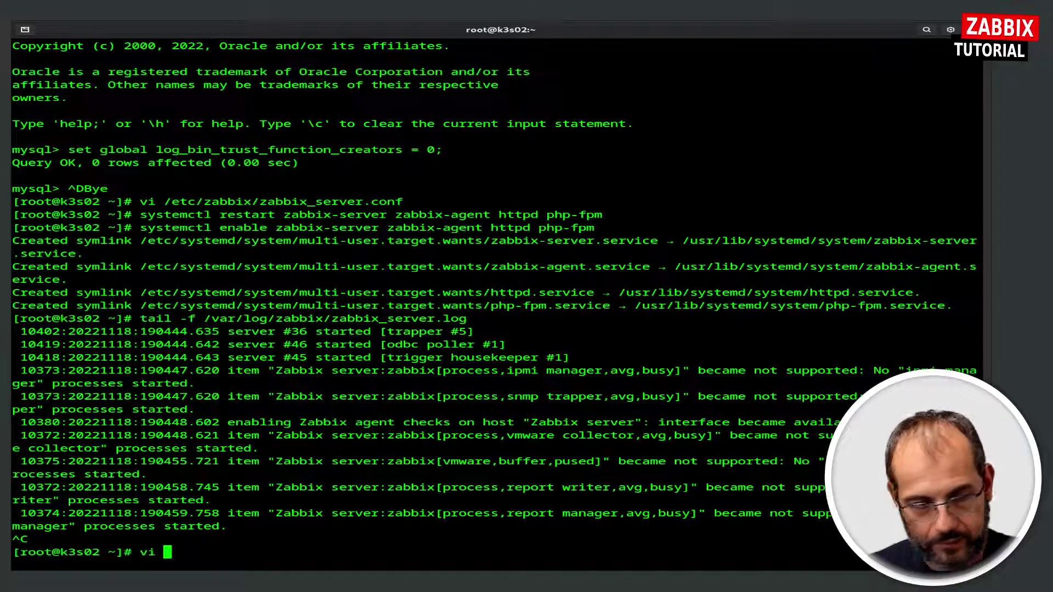
pyautogui.write('/etc/yum.repos.d/grafana.repo')
pyautogui.press('Return')
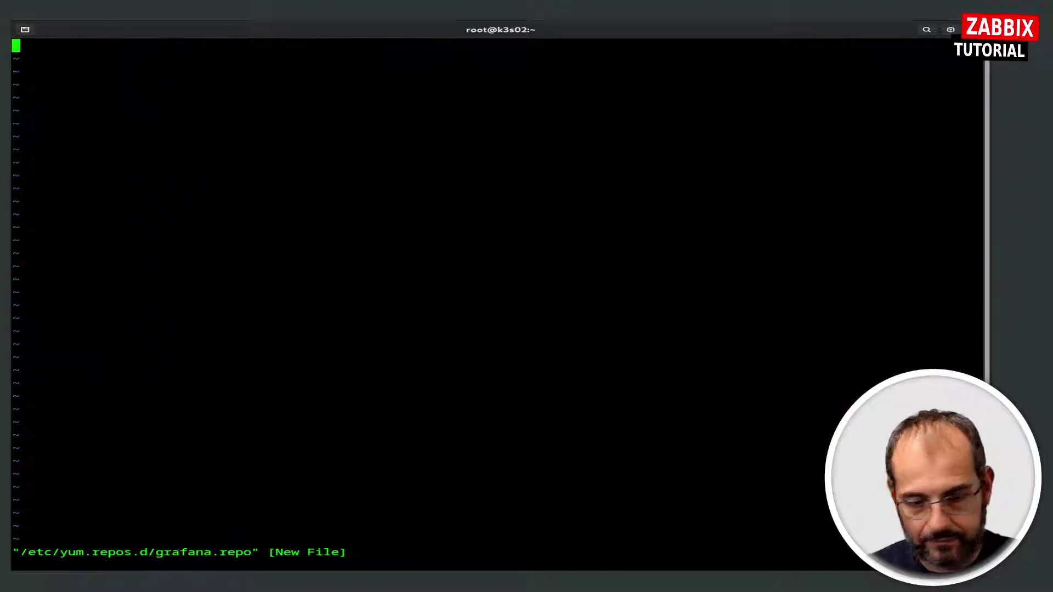
pyautogui.press('i')
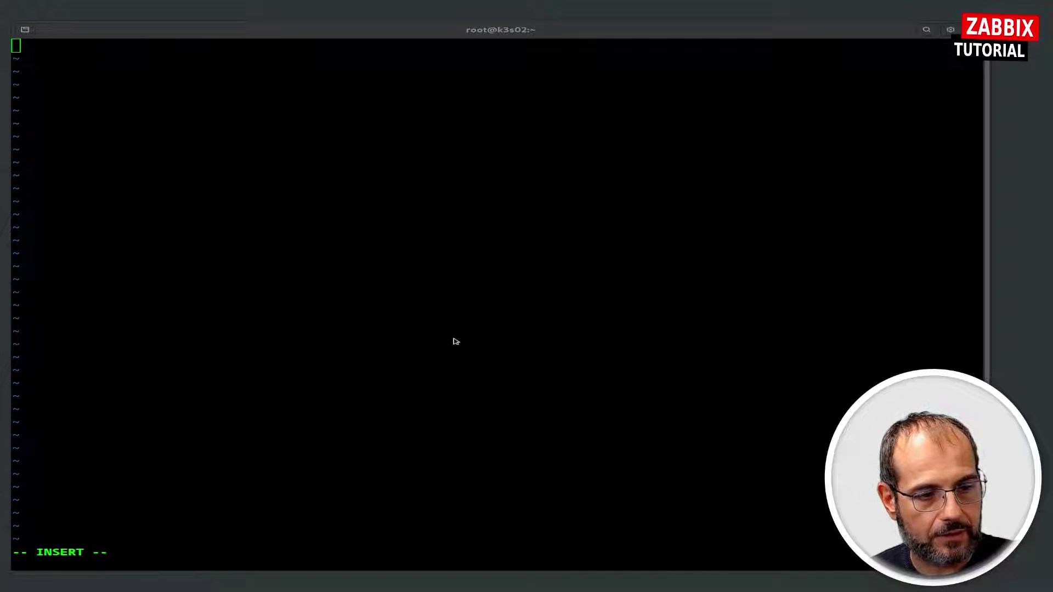
pyautogui.middleClick(594, 334)
pyautogui.press('Escape')
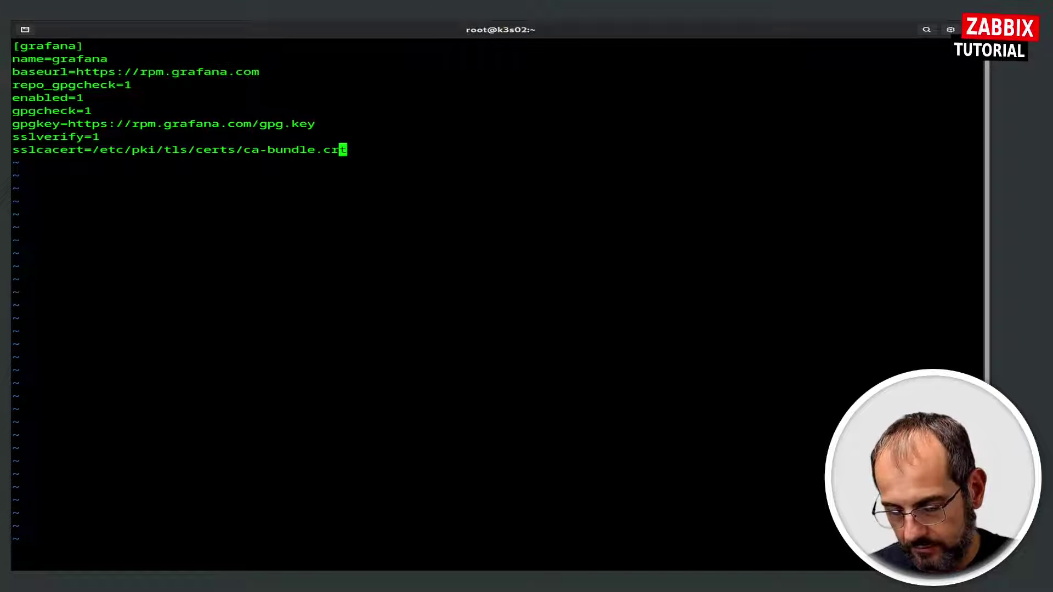
pyautogui.write(':wq')
pyautogui.press('Return')
pyautogui.hotkey('alt', 'Tab')
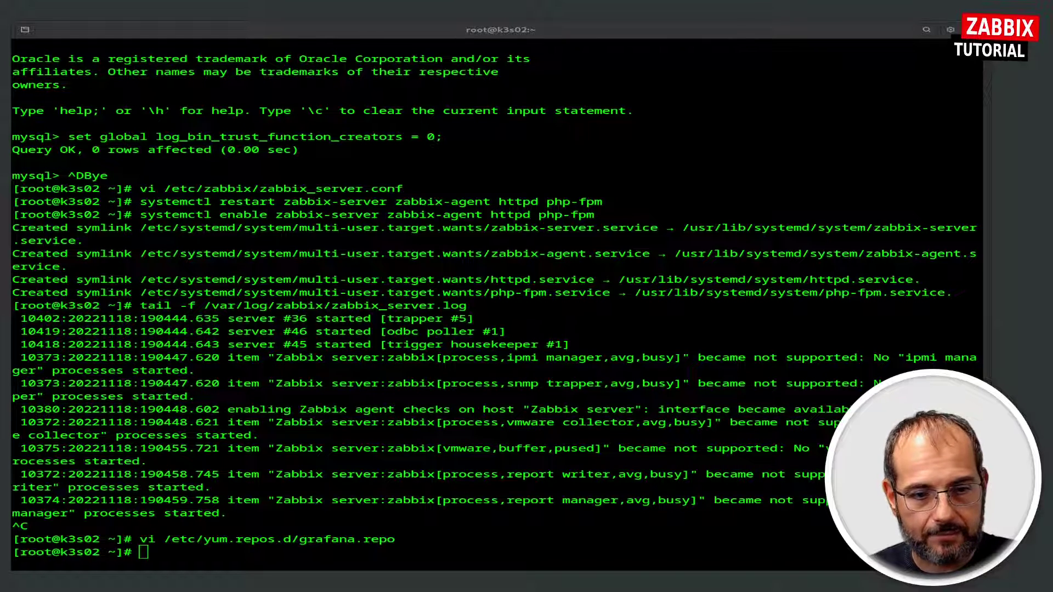
pyautogui.click(731, 418)
# Run yum install grafana, accept the GPG key, then decline the grafana 9.3.0~beta1-1 transaction
pyautogui.write('yum install grafana')
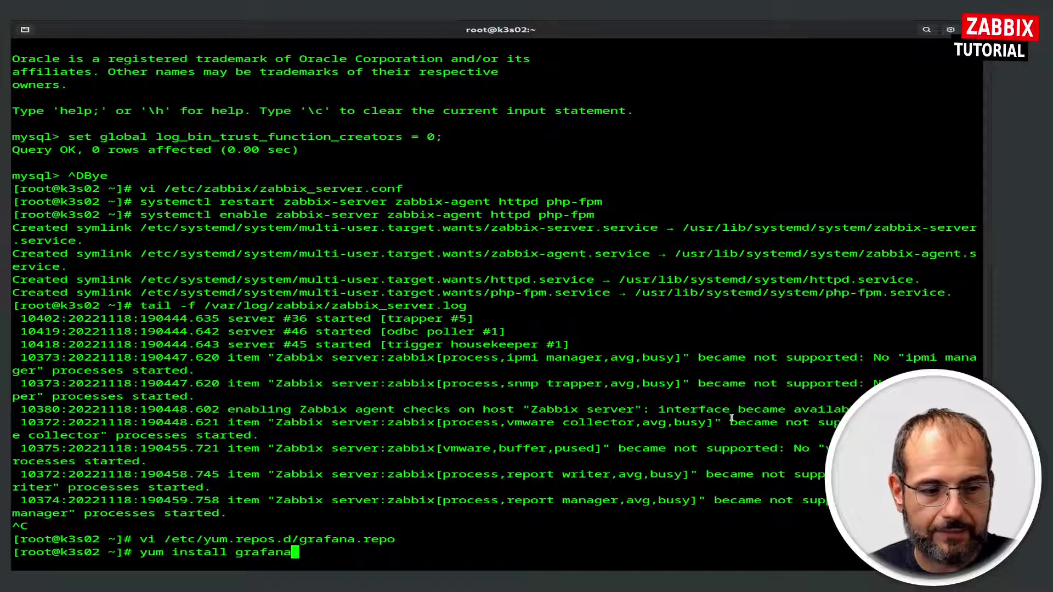
pyautogui.press('Return')
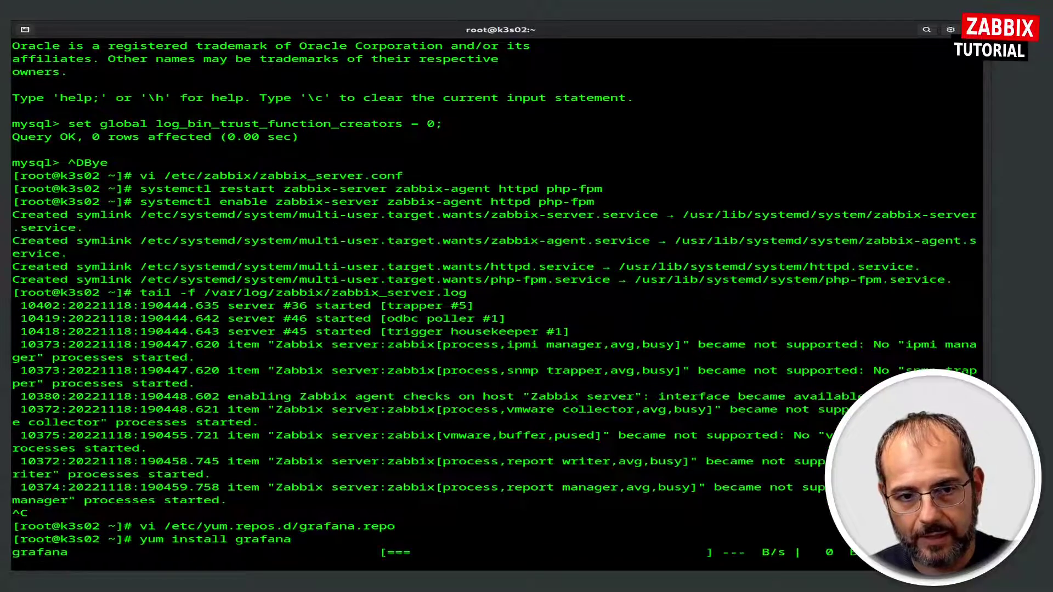
pyautogui.write('y')
pyautogui.press('Return')
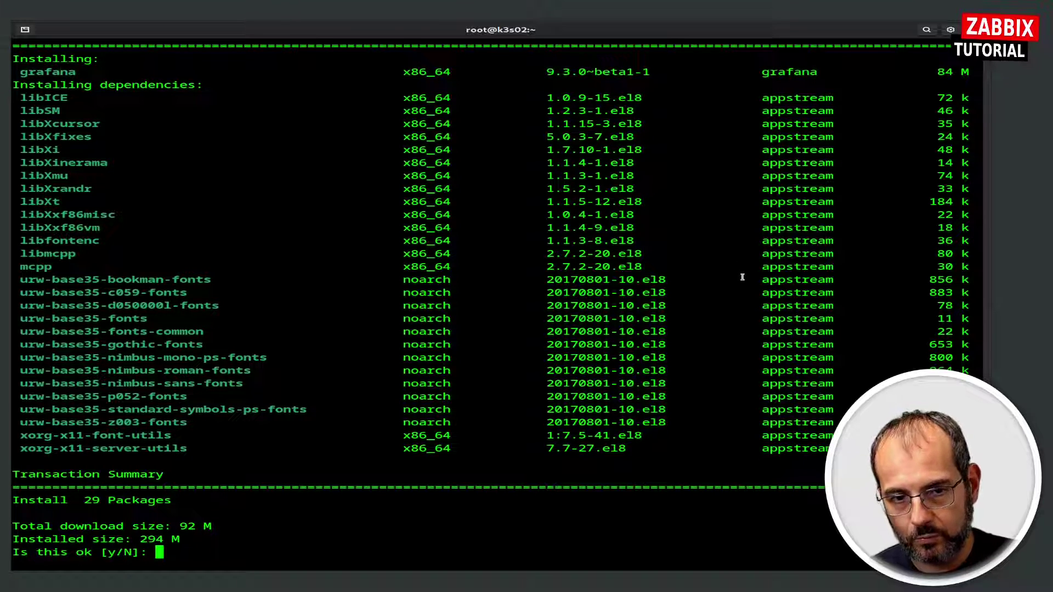
pyautogui.write('n')
pyautogui.press('Return')
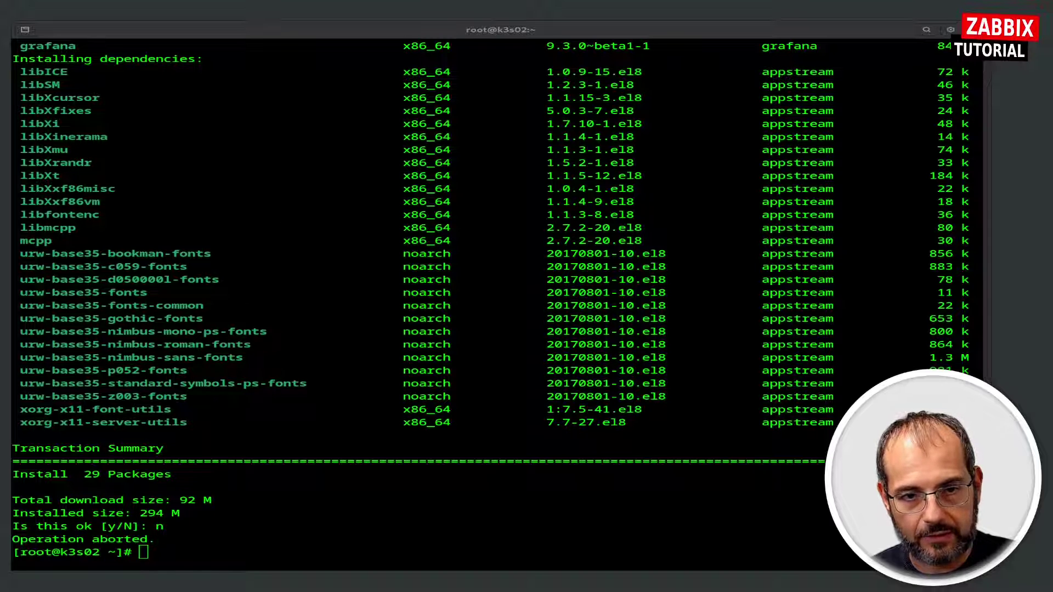
# Add an exclude=*beta* line to grafana.repo and save it
pyautogui.press('Up')
pyautogui.press('Up')
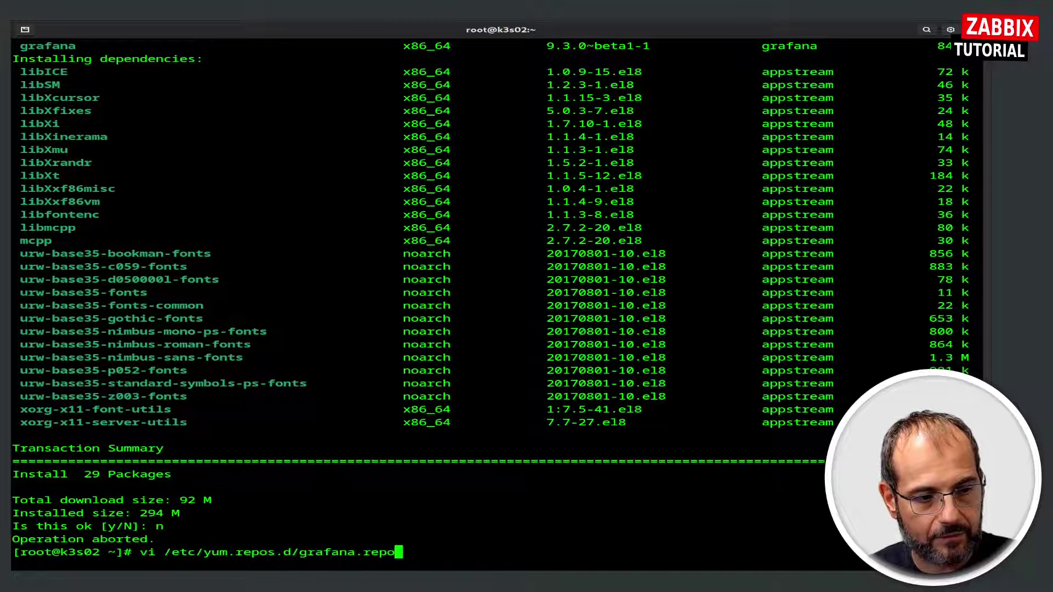
pyautogui.press('Return')
pyautogui.press('Down')
pyautogui.press('Down')
pyautogui.press('Down')
pyautogui.press('Down')
pyautogui.press('Down')
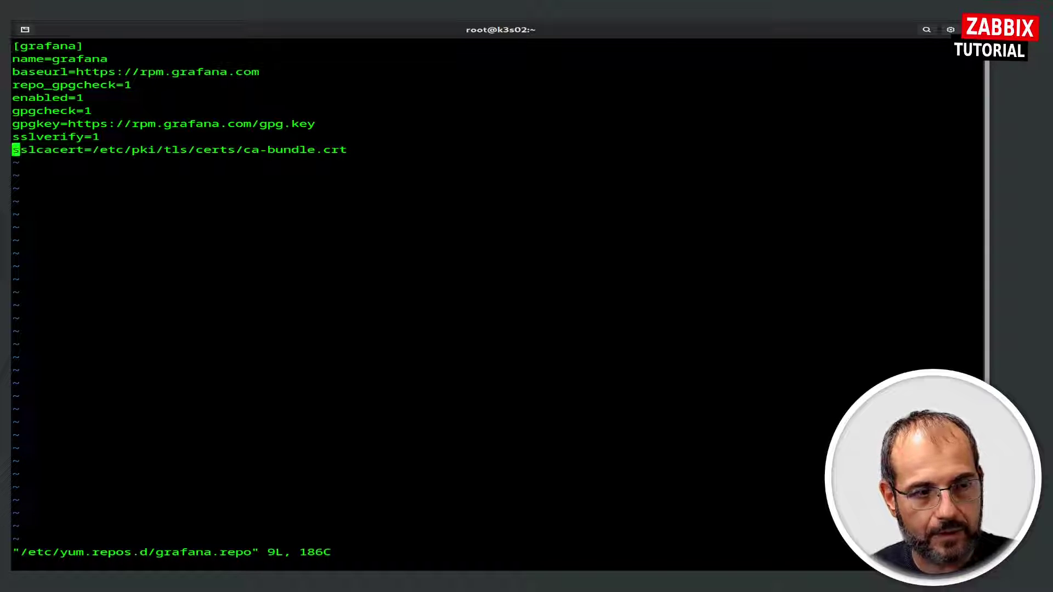
pyautogui.write('o')
pyautogui.write('exclude=*beta*')
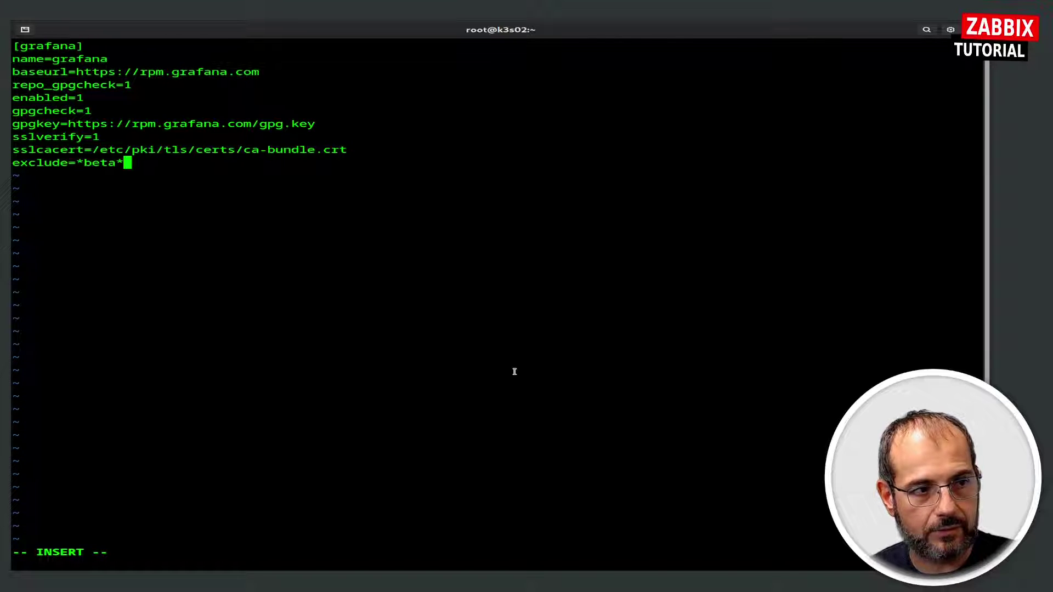
pyautogui.press('Escape')
pyautogui.write(':wq')
pyautogui.press('Return')
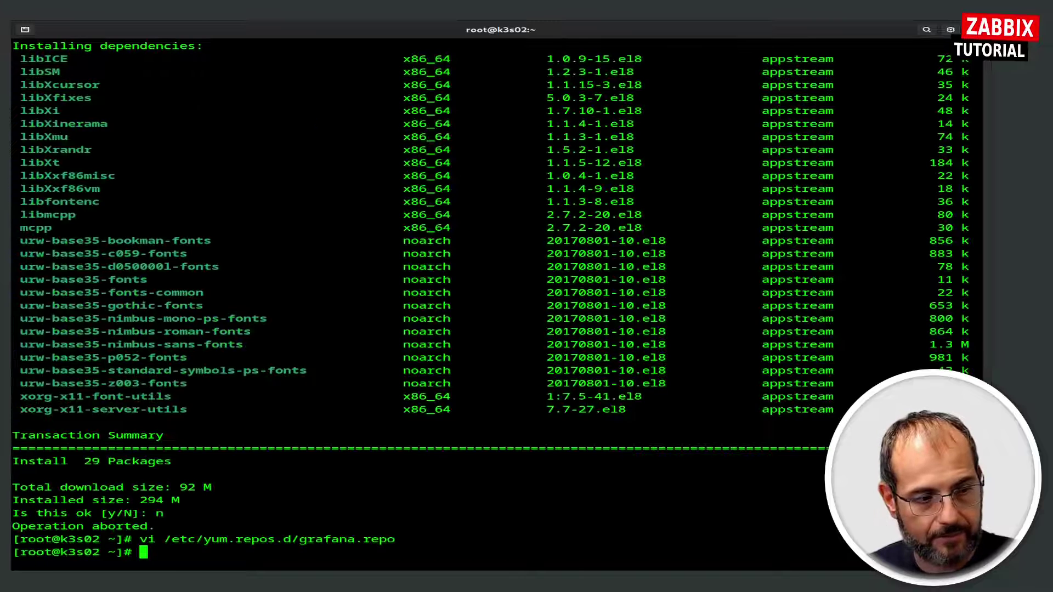
# Rerun yum install grafana and decline the still-offered beta version
pyautogui.press('Up')
pyautogui.press('Up')
pyautogui.press('Return')
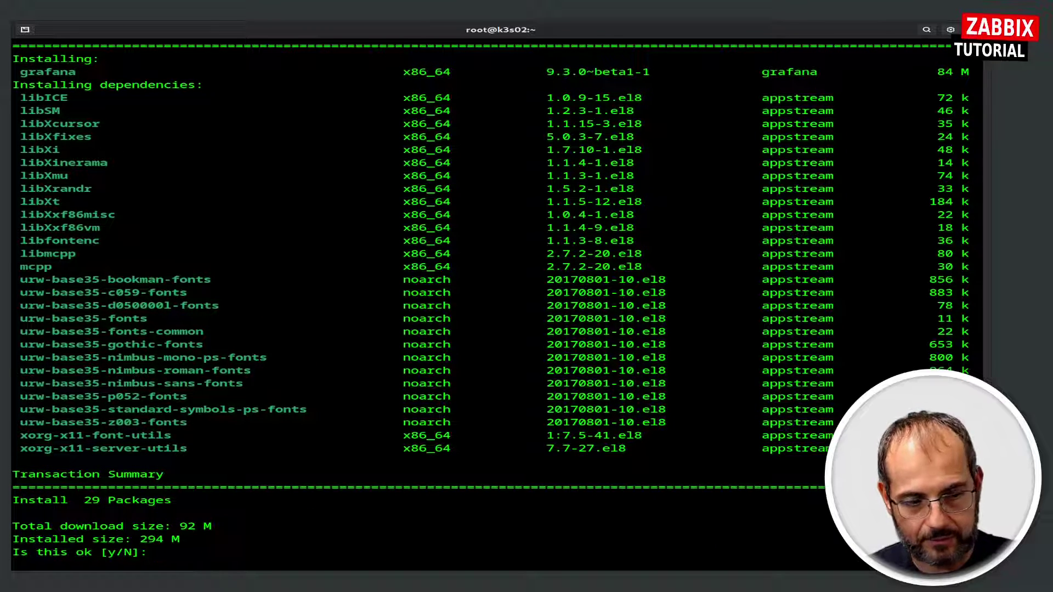
pyautogui.write('n')
pyautogui.press('Return')
# Clear the package cache with dnf clean all and retry yum install grafana
pyautogui.write('d')
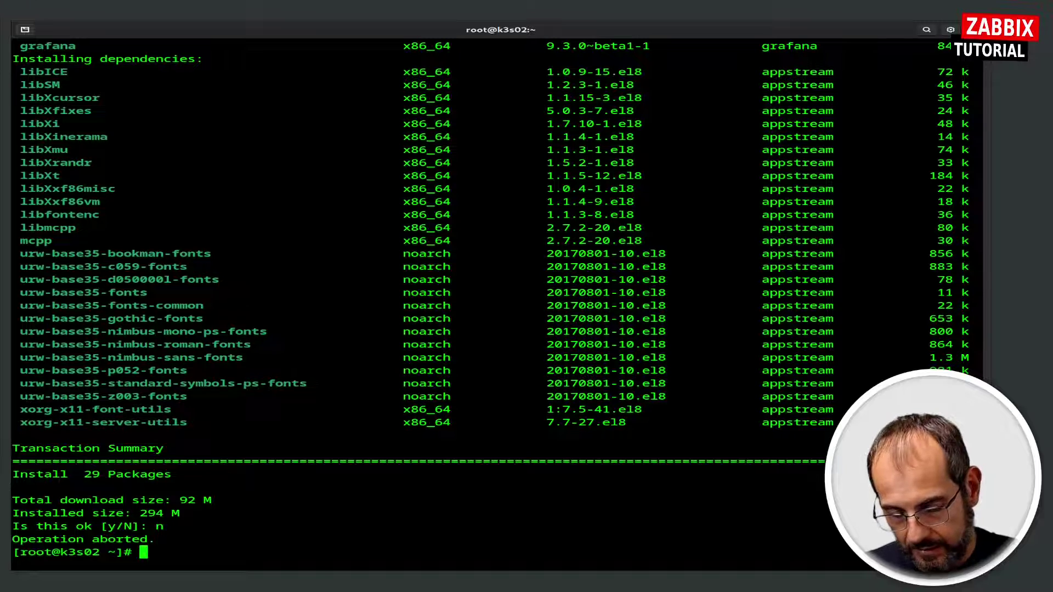
pyautogui.write('nf cleann')
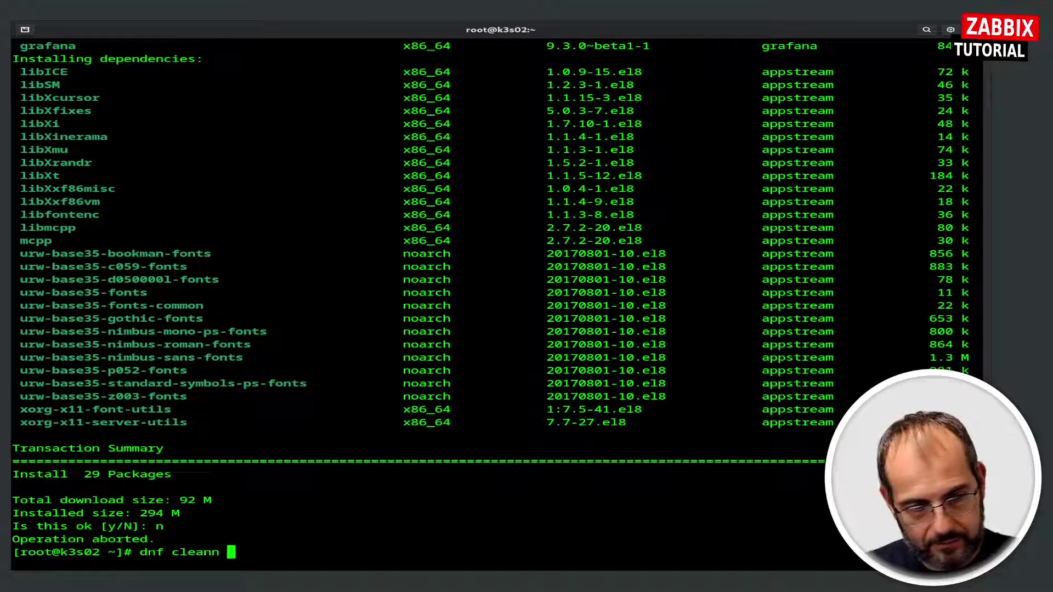
pyautogui.press('BackSpace')
pyautogui.write('all')
pyautogui.press('Return')
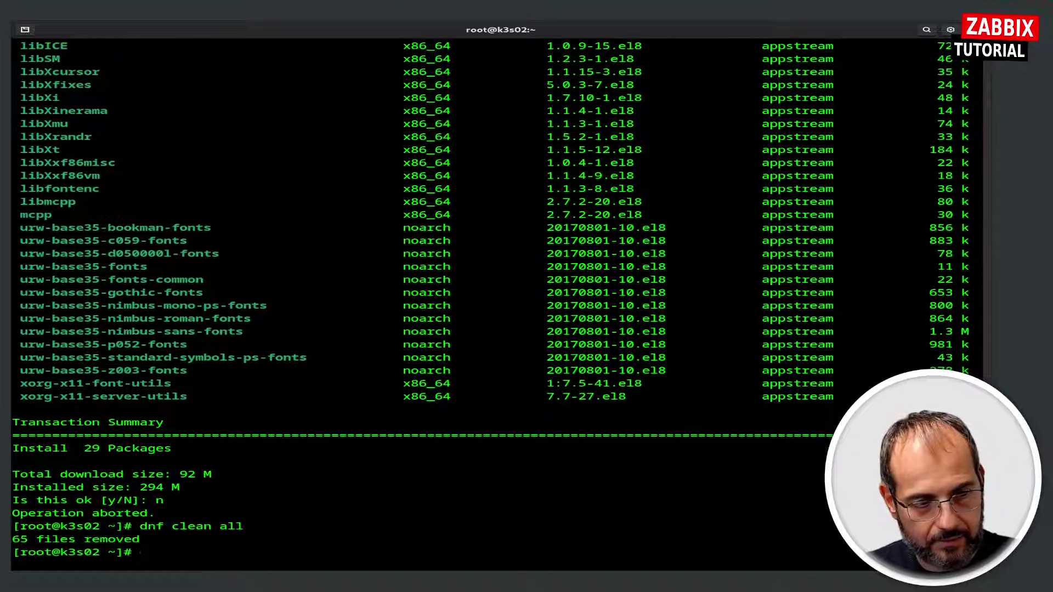
pyautogui.write('yum install grafana')
pyautogui.press('Return')
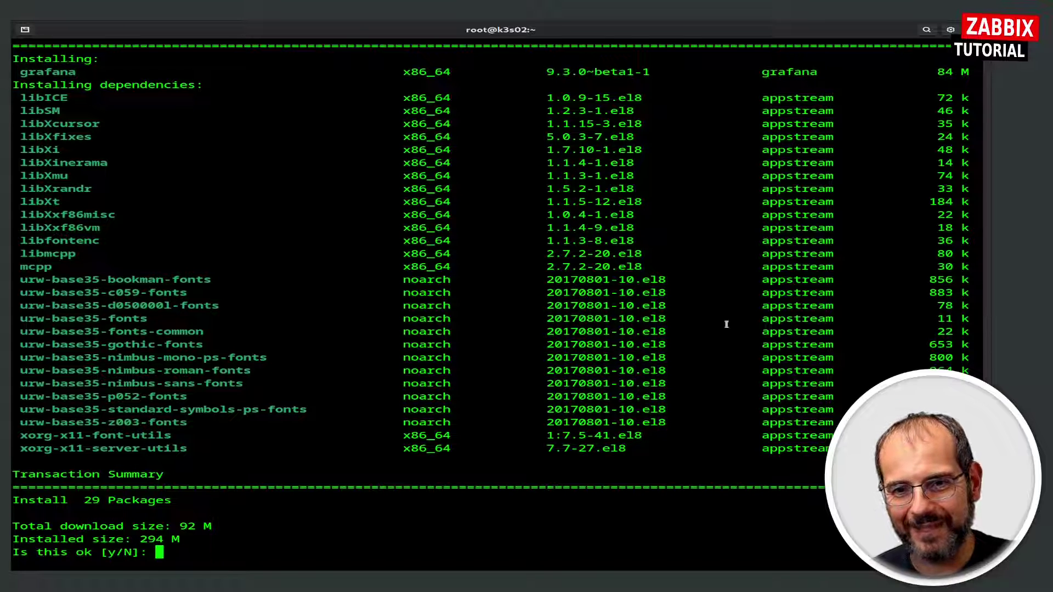
# Decline the beta, then install grafana-9.2* (9.2.5), accepting the transaction and signing key
pyautogui.write('n')
pyautogui.press('Return')
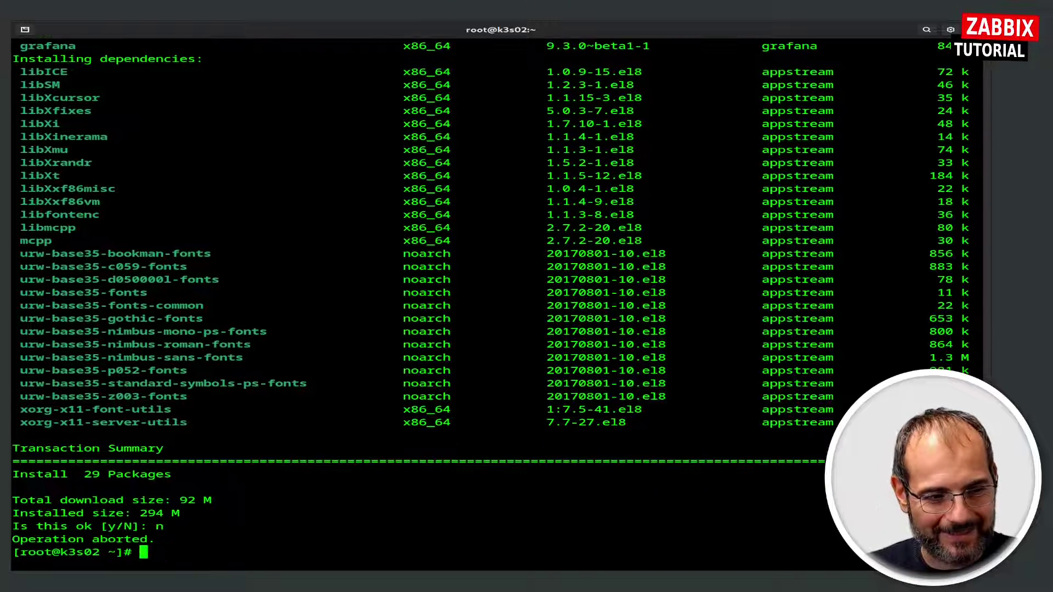
pyautogui.press('Up')
pyautogui.write('-')
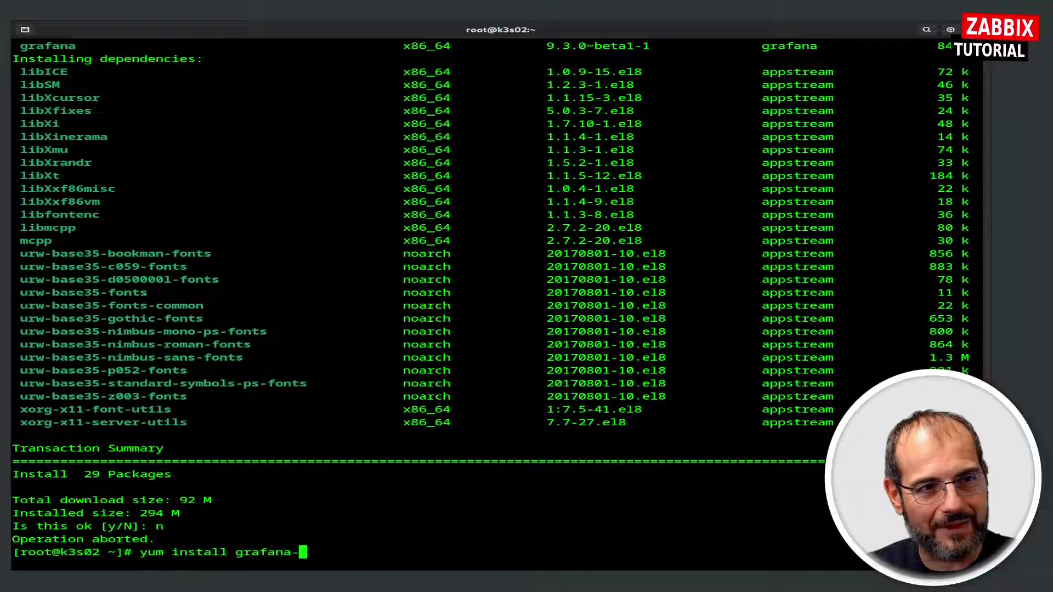
pyautogui.write('9.2')
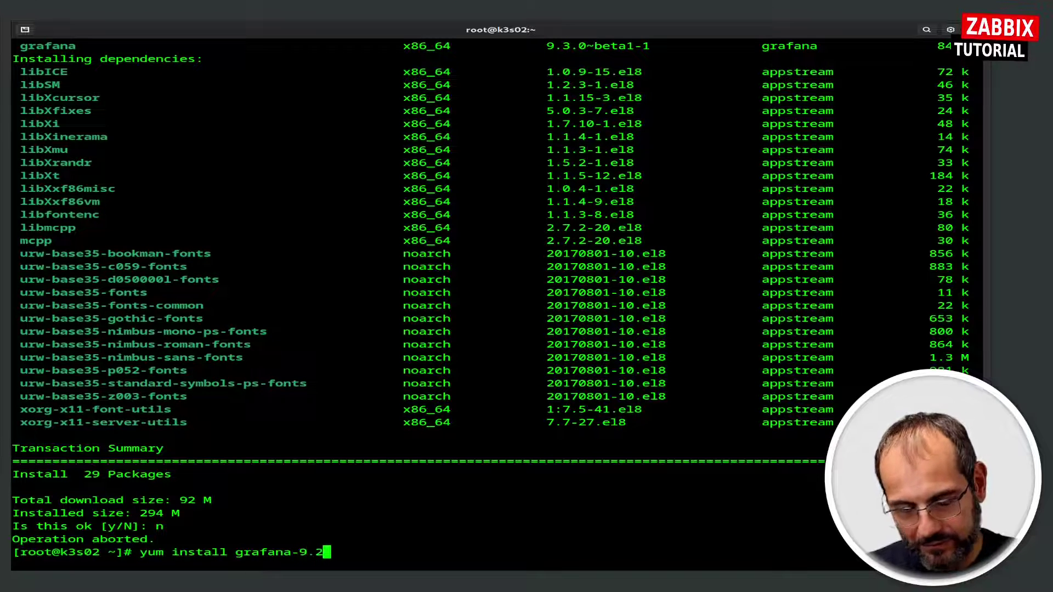
pyautogui.write('*')
pyautogui.press('Return')
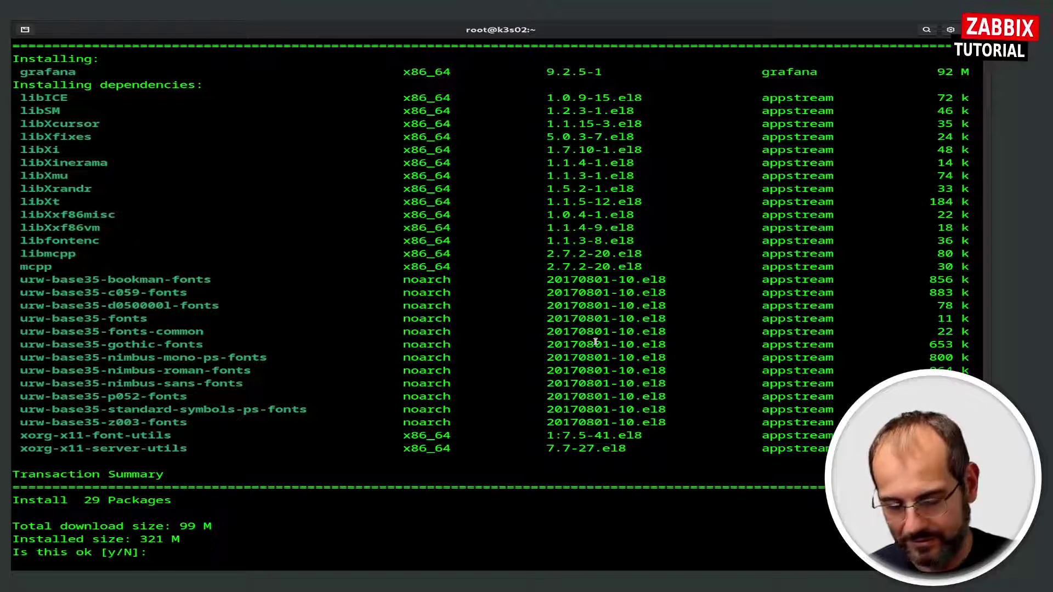
pyautogui.write('y')
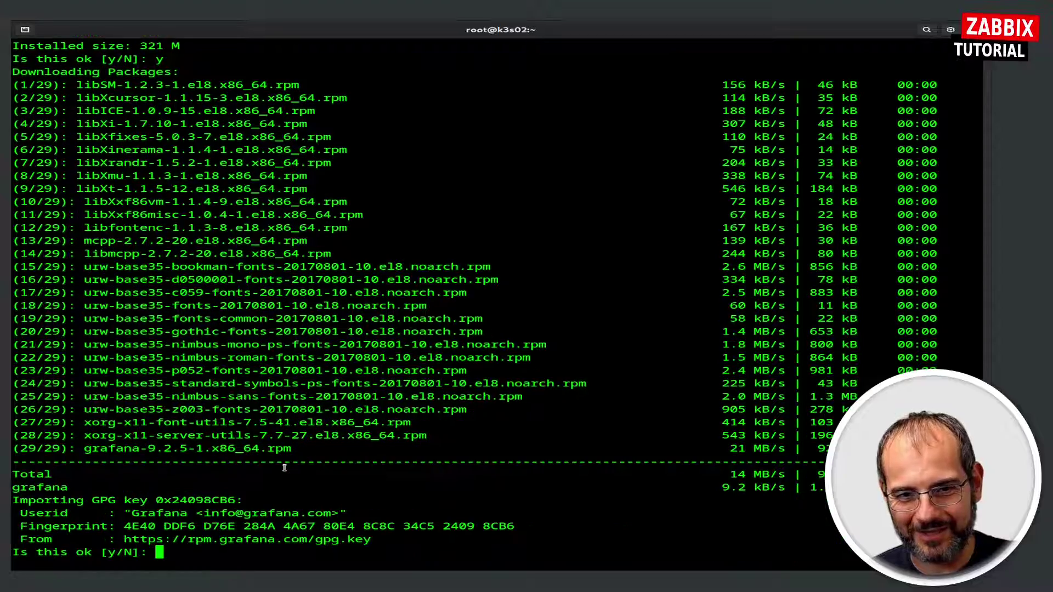
pyautogui.write('y')
pyautogui.press('Return')
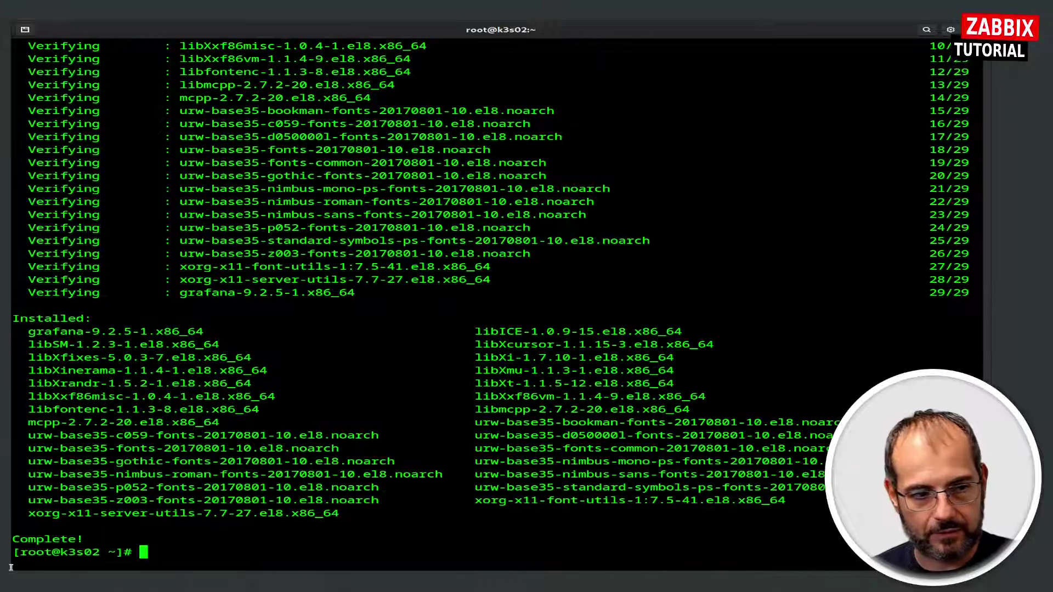
# Enable and start grafana-server with systemctl --now, correcting the misspelled grafa-server name
pyautogui.write('system')
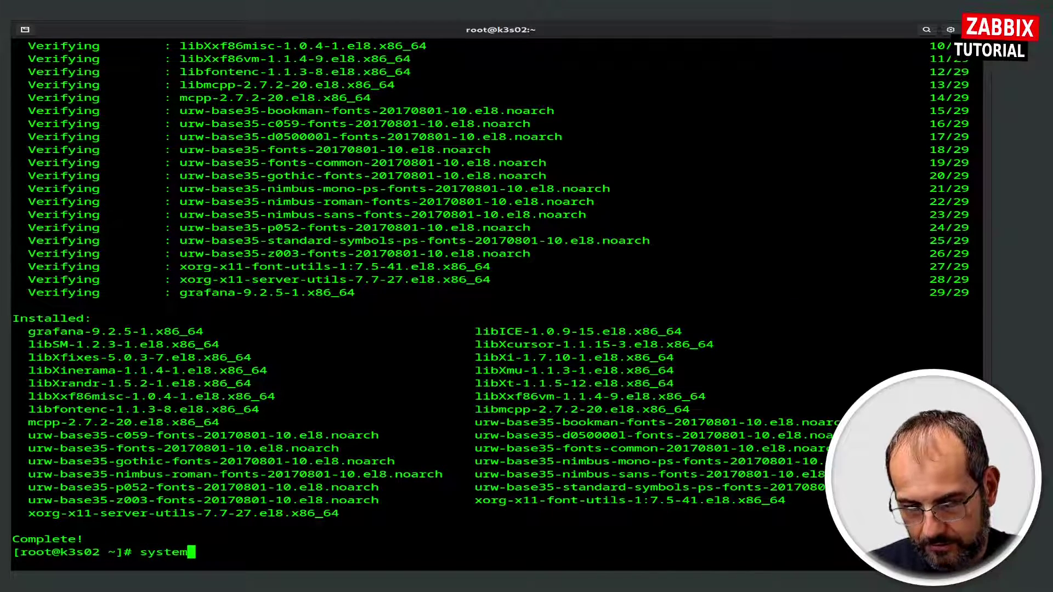
pyautogui.write('ctl enab')
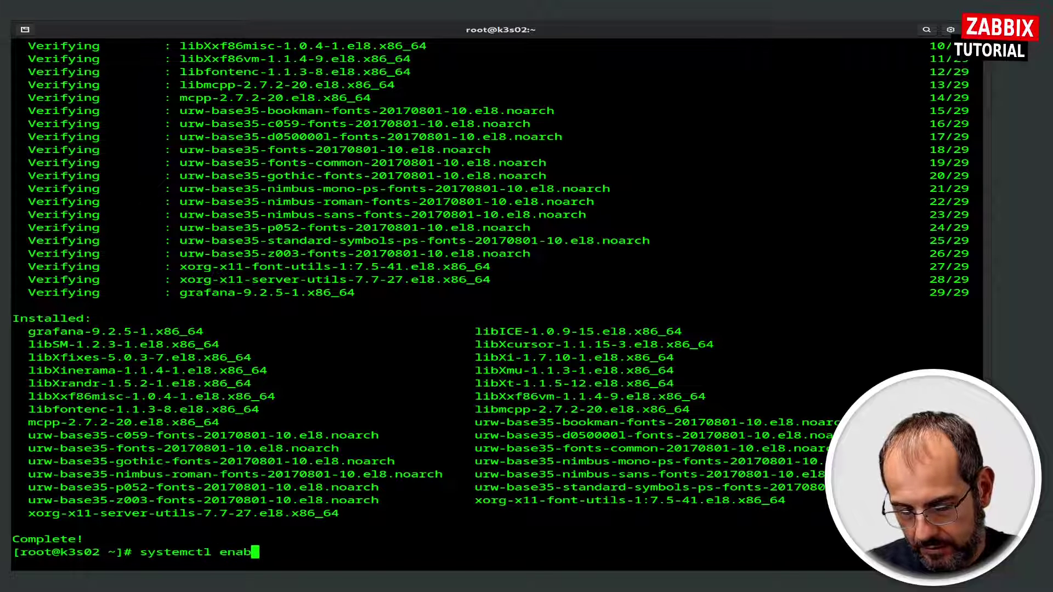
pyautogui.write('le grafa')
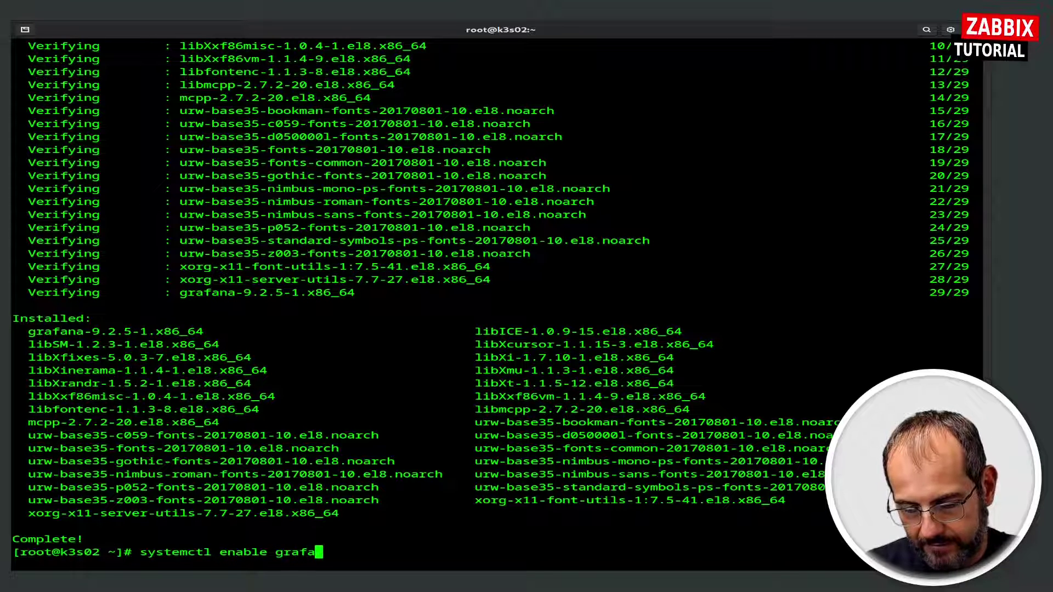
pyautogui.write('-server ')
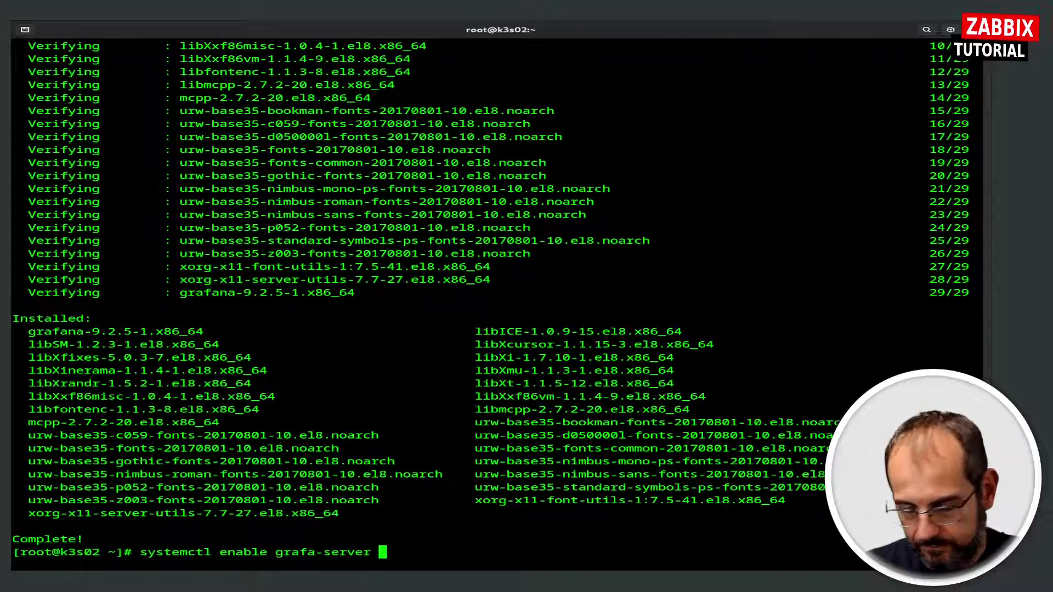
pyautogui.write('--now')
pyautogui.press('Return')
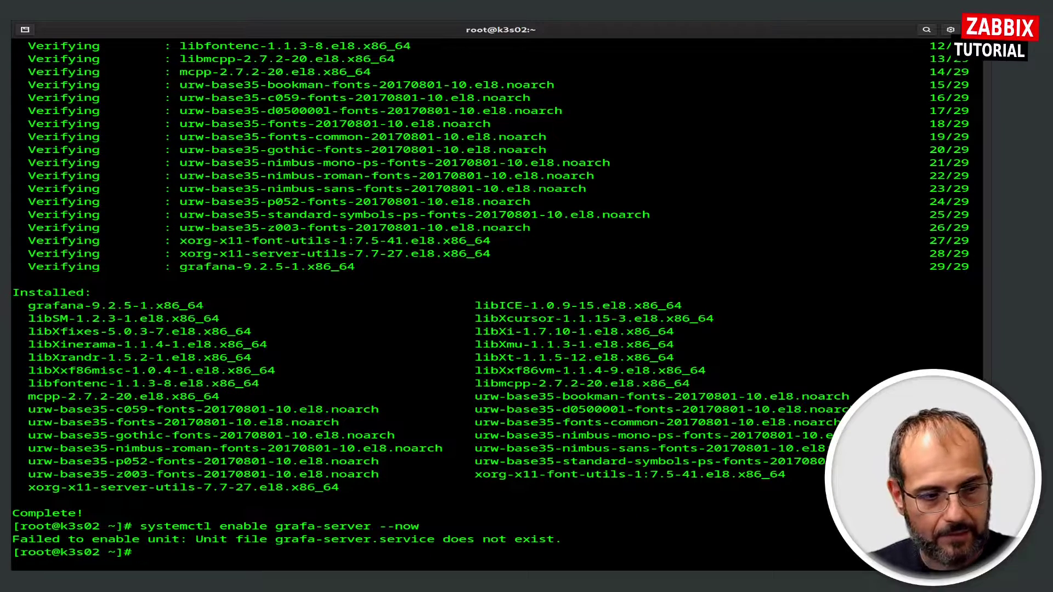
pyautogui.press('Up')
pyautogui.press('Left')
pyautogui.press('Left')
pyautogui.press('Left')
pyautogui.press('Left')
pyautogui.press('Left')
pyautogui.press('Left')
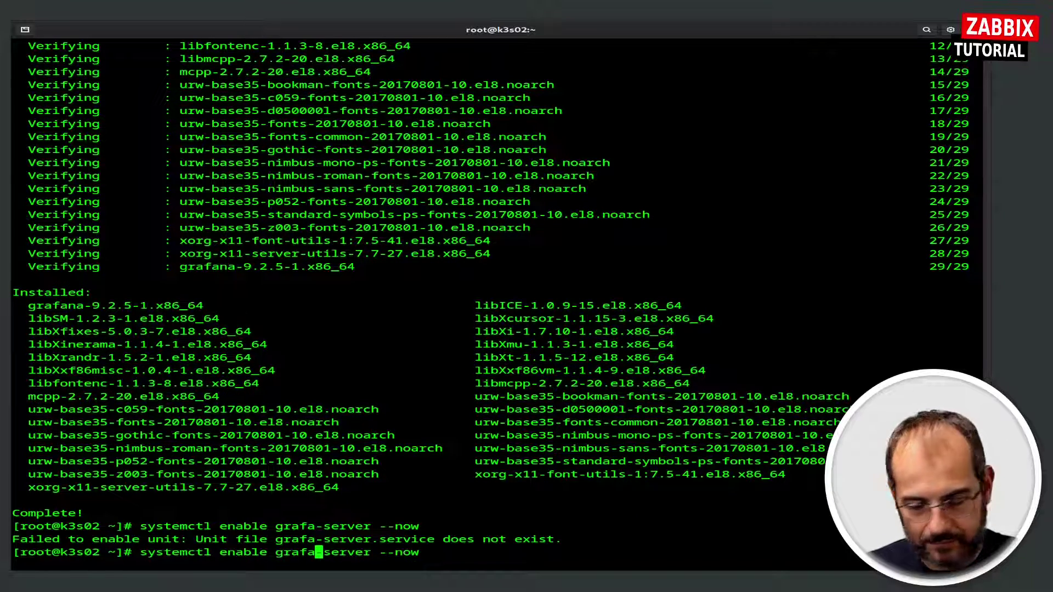
pyautogui.write('na')
pyautogui.press('Return')
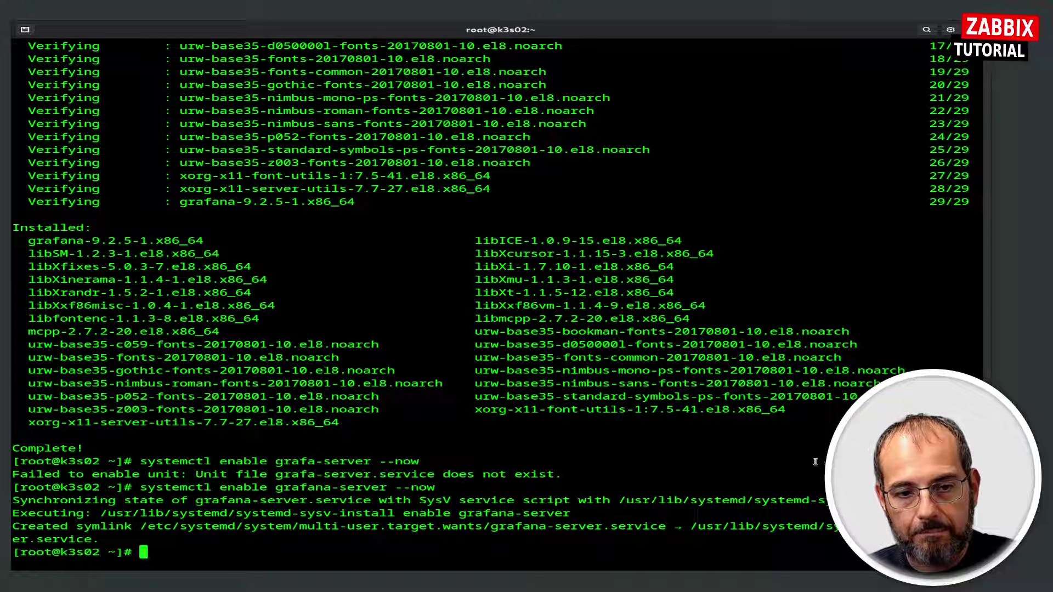
pyautogui.press('super')
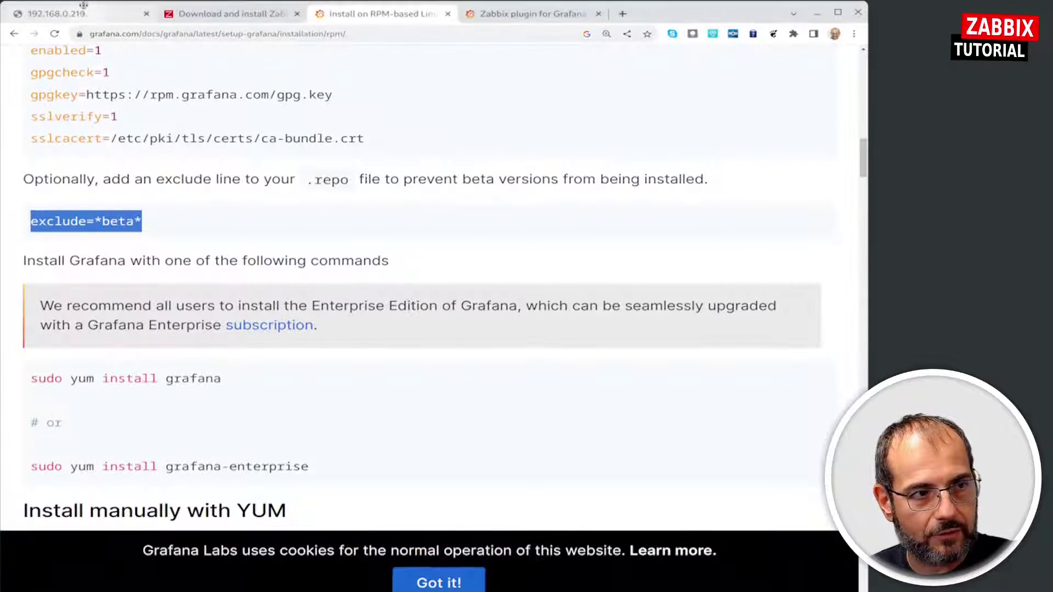
# Load the Grafana web interface at 192.168.0.219 on port 3000
pyautogui.click(83, 5)
pyautogui.click(189, 35)
pyautogui.write(':')
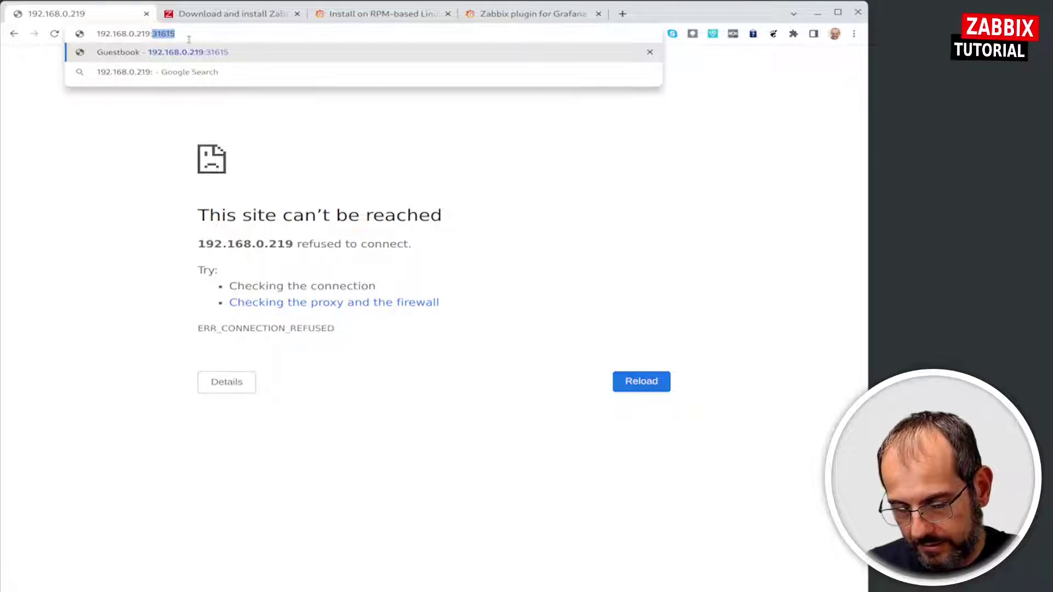
pyautogui.write('2')
pyautogui.press('BackSpace')
pyautogui.write('3')
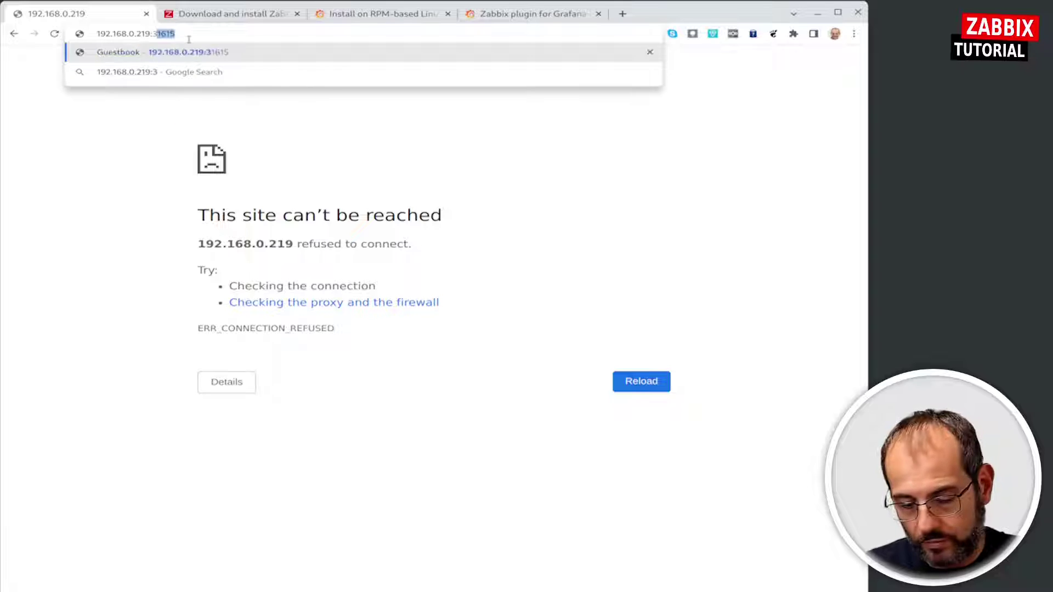
pyautogui.write('000')
pyautogui.press('Return')
pyautogui.click(188, 35)
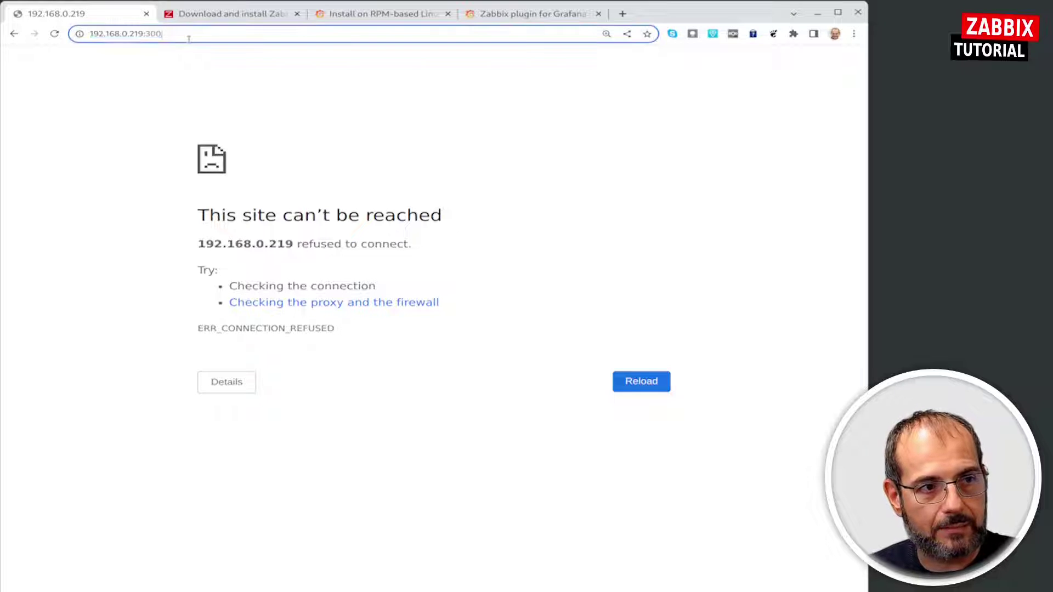
pyautogui.click(189, 36)
pyautogui.write('0')
pyautogui.press('Return')
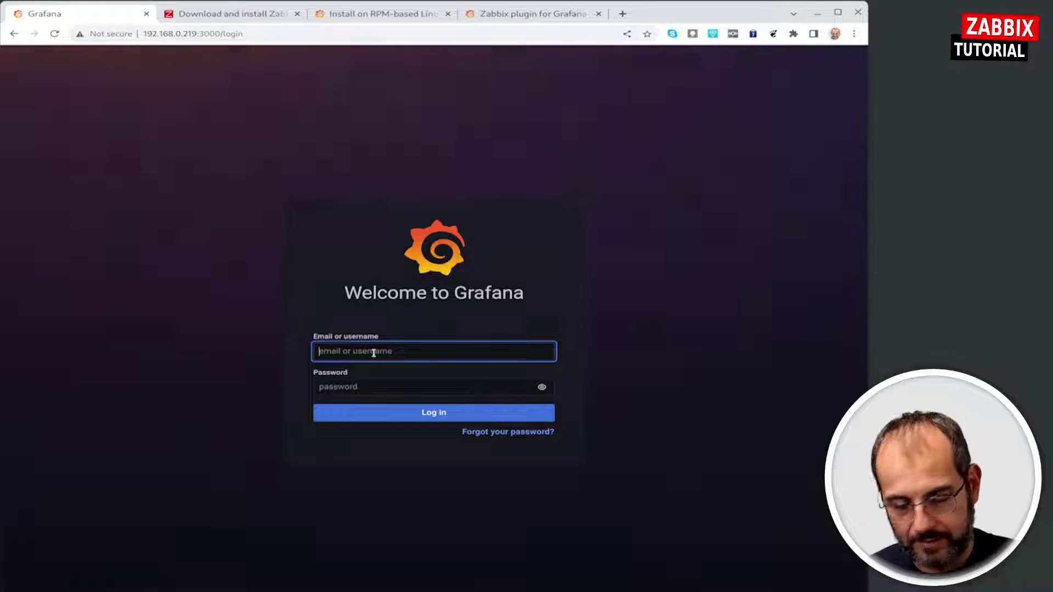
# Log in as admin and set a new administrator password at first login
pyautogui.write('admin')
pyautogui.press('Tab')
pyautogui.write('a')
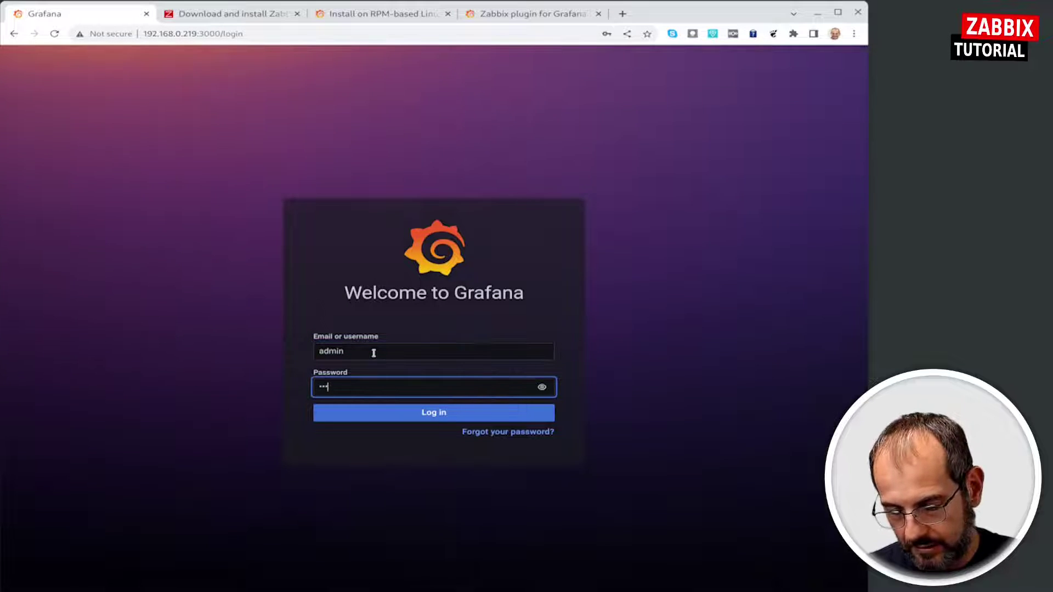
pyautogui.write('in')
pyautogui.press('Return')
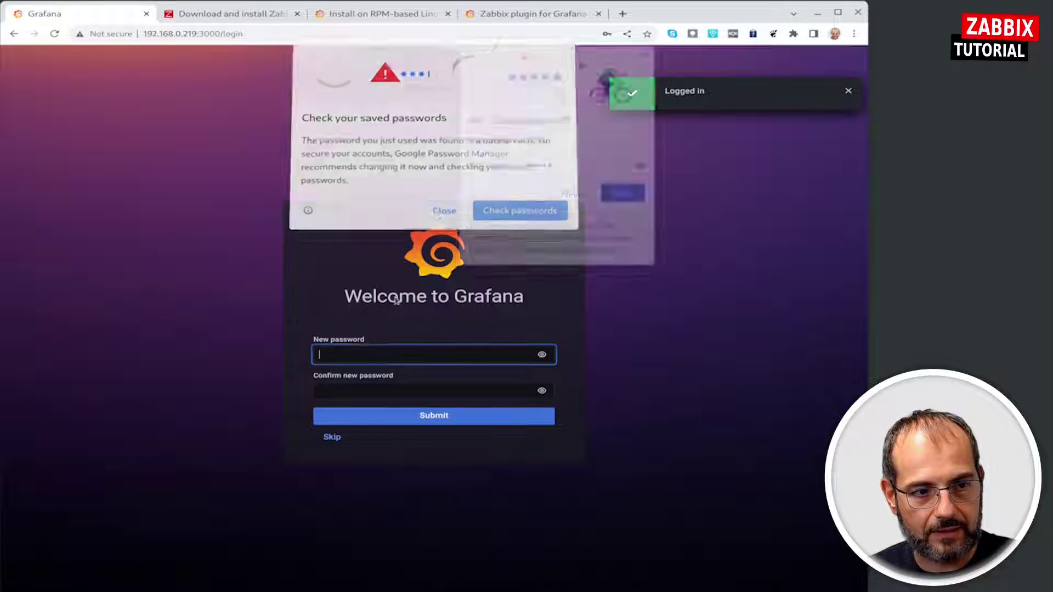
pyautogui.click(364, 352)
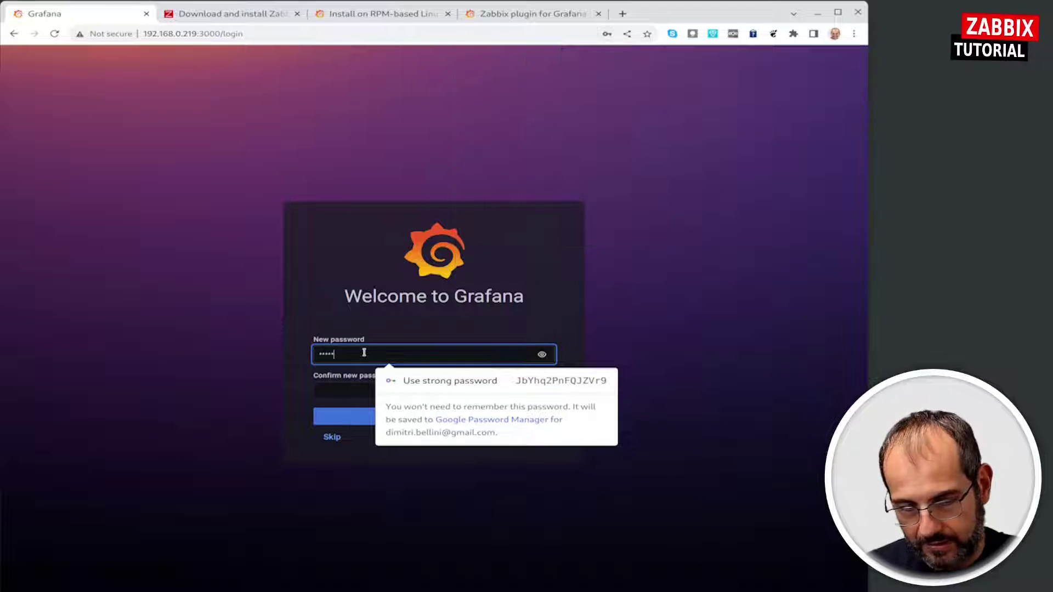
pyautogui.press('Tab')
pyautogui.press('Tab')
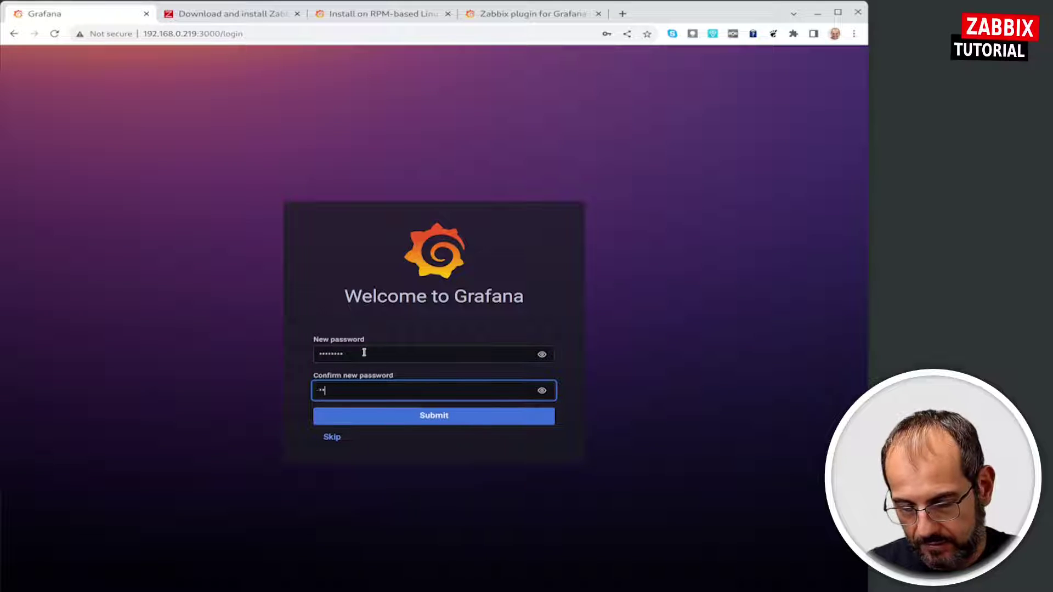
pyautogui.write('3')
pyautogui.press('Return')
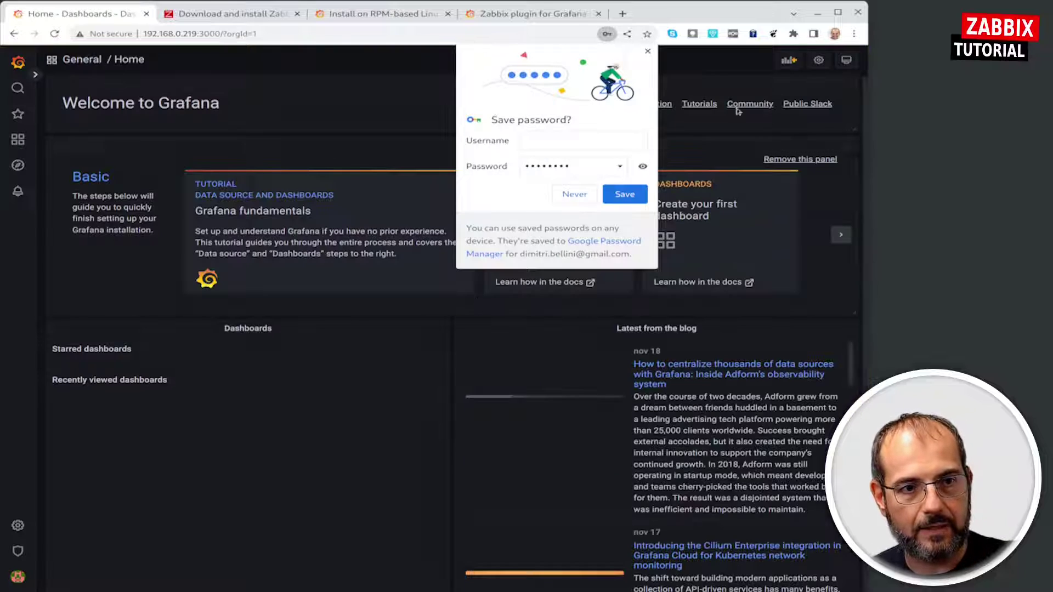
pyautogui.click(647, 52)
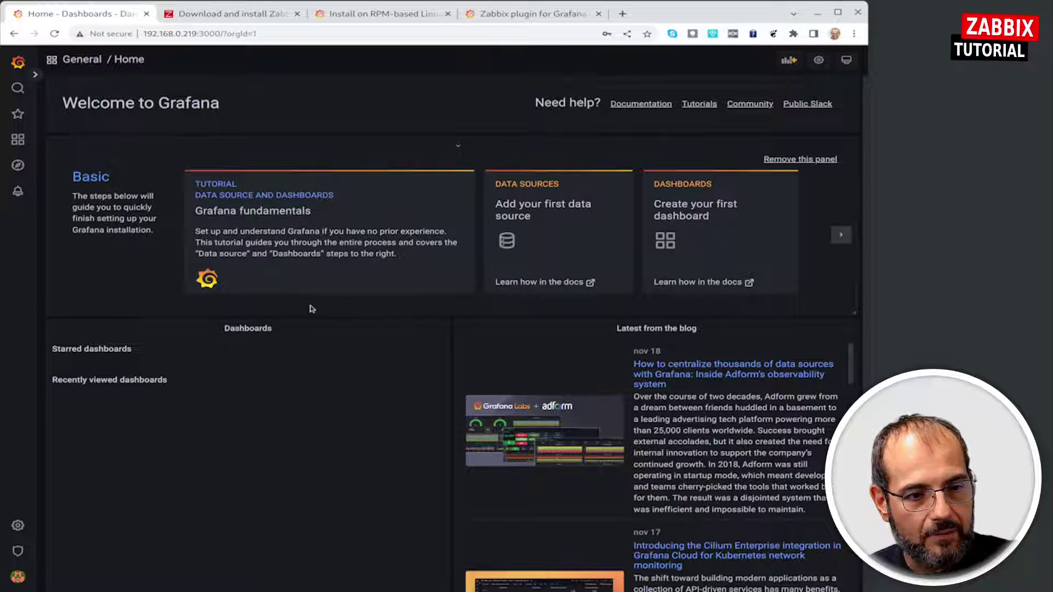
# Select the grafana-cli install command on the Zabbix plugin page
pyautogui.click(527, 14)
pyautogui.click(44, 212)
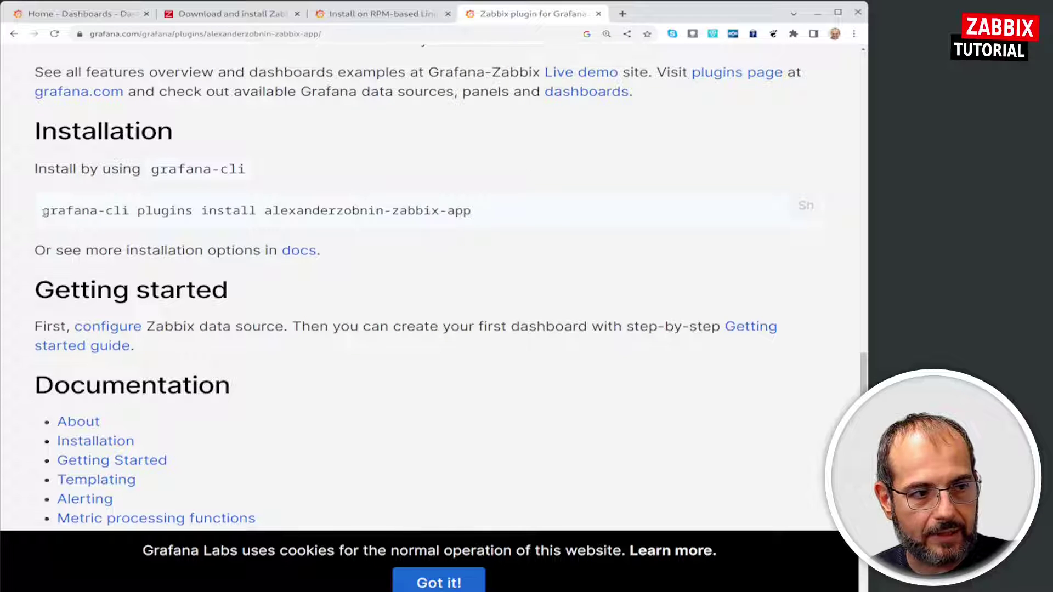
pyautogui.moveTo(43, 213); pyautogui.dragTo(525, 216)
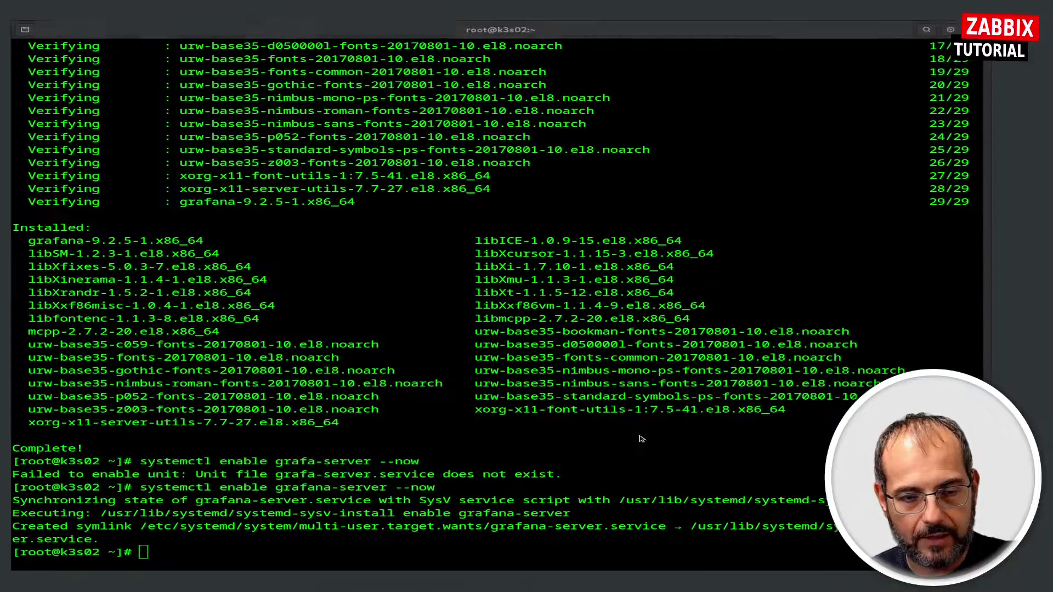
# Install the alexanderzobnin-zabbix-app plugin with grafana-cli, then run systemctl restart grafana-server
pyautogui.write('grafana-cli plugins install alexanderzobnin-zabbix-app')
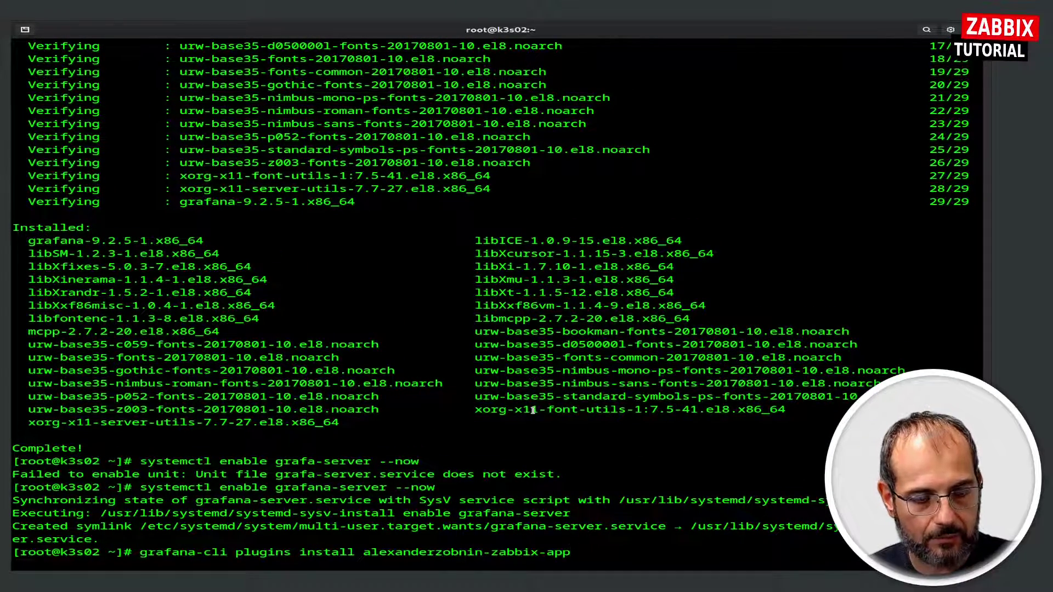
pyautogui.press('Return')
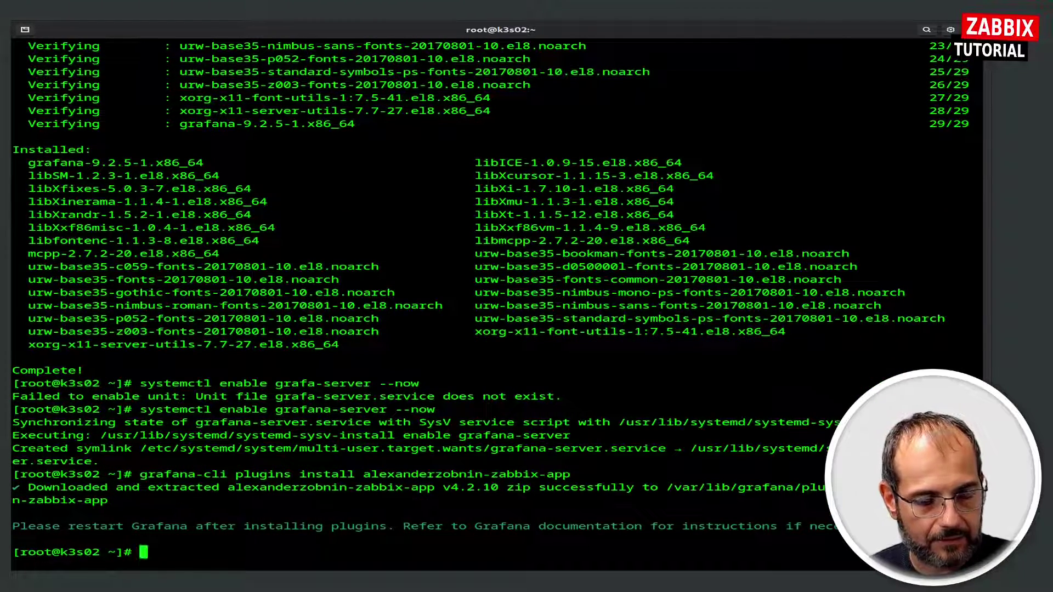
pyautogui.hotkey('ctrl', 'r')
pyautogui.press('Up')
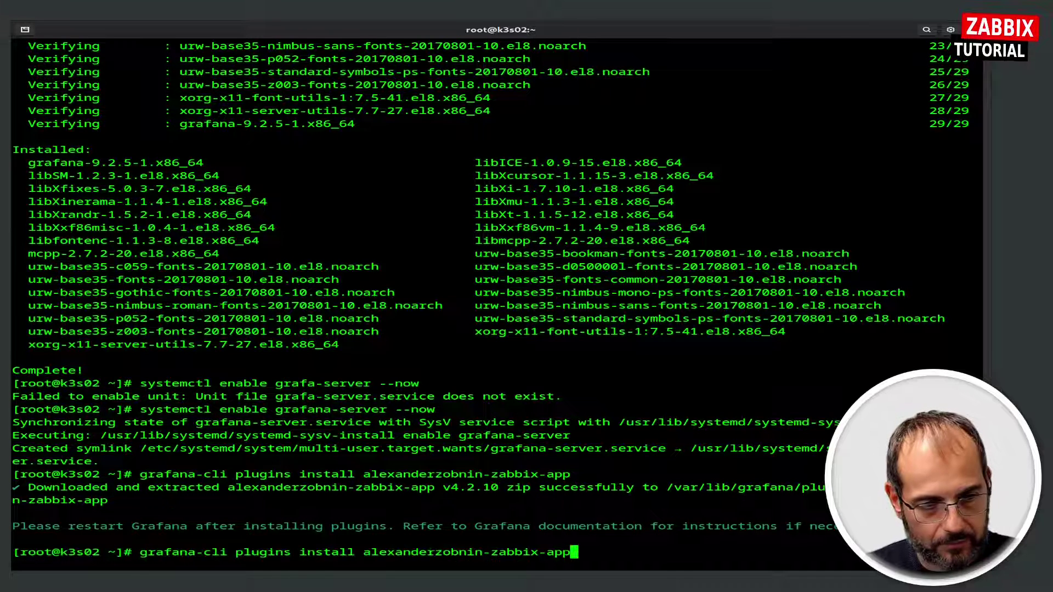
pyautogui.press('Up')
pyautogui.press('Left')
pyautogui.press('Left')
pyautogui.press('Left')
pyautogui.press('Left')
pyautogui.press('Left')
pyautogui.press('Left')
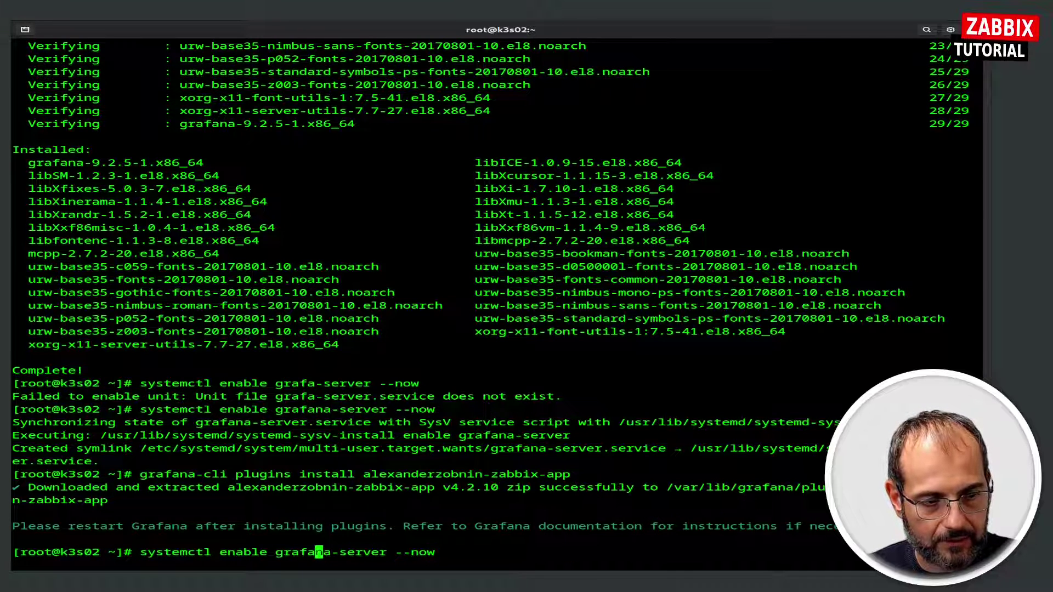
pyautogui.press('Left')
pyautogui.press('Left')
pyautogui.press('Left')
pyautogui.press('Left')
pyautogui.press('BackSpace')
pyautogui.press('BackSpace')
pyautogui.press('BackSpace')
pyautogui.press('BackSpace')
pyautogui.press('BackSpace')
pyautogui.press('BackSpace')
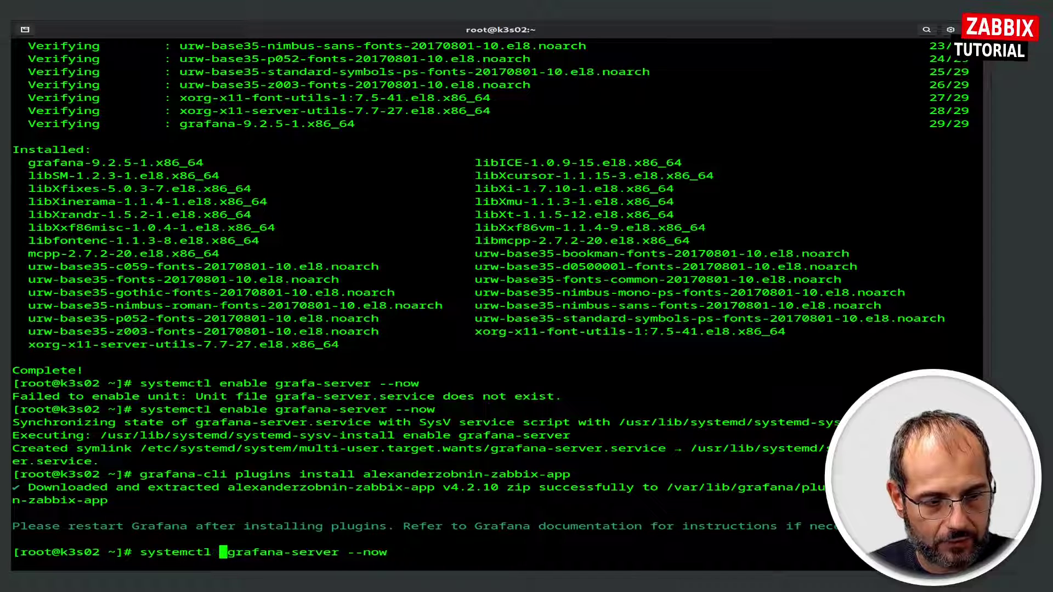
pyautogui.write('restart')
pyautogui.press('BackSpace')
pyautogui.press('BackSpace')
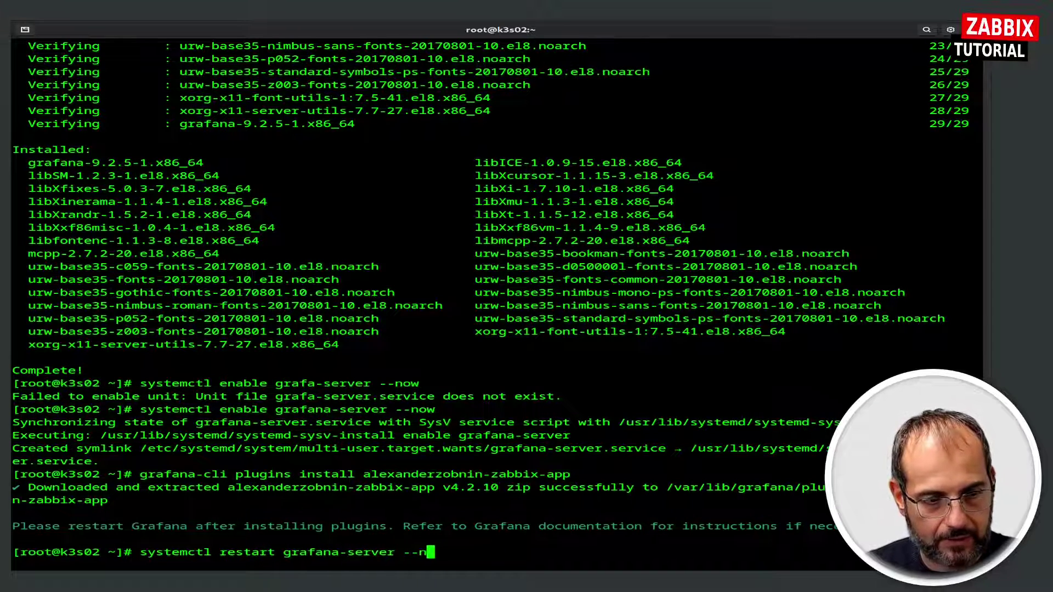
pyautogui.press('BackSpace')
pyautogui.press('BackSpace')
pyautogui.press('BackSpace')
pyautogui.press('Return')
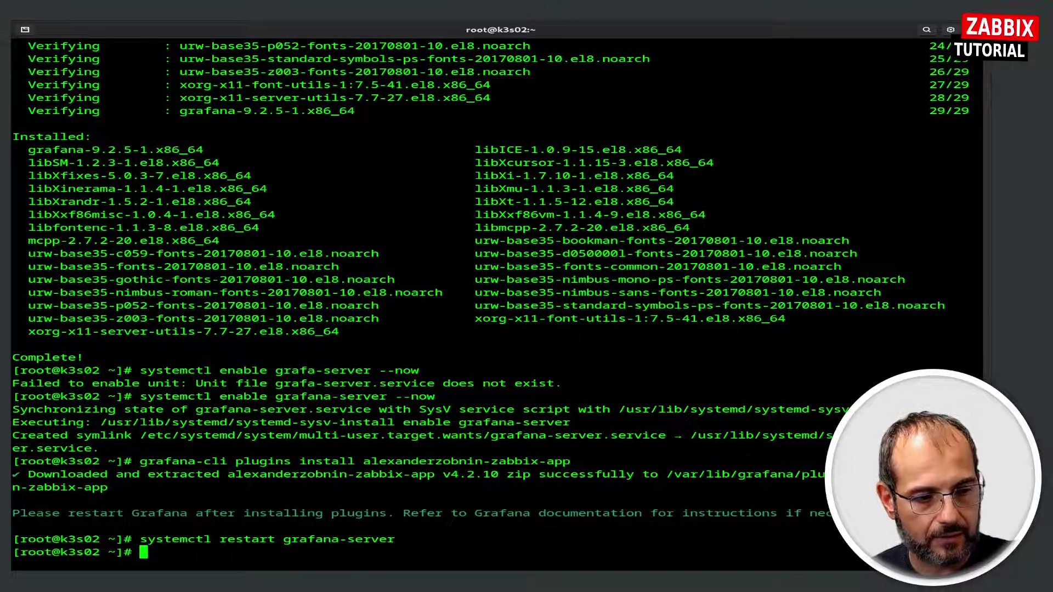
pyautogui.hotkey('alt', 'Tab')
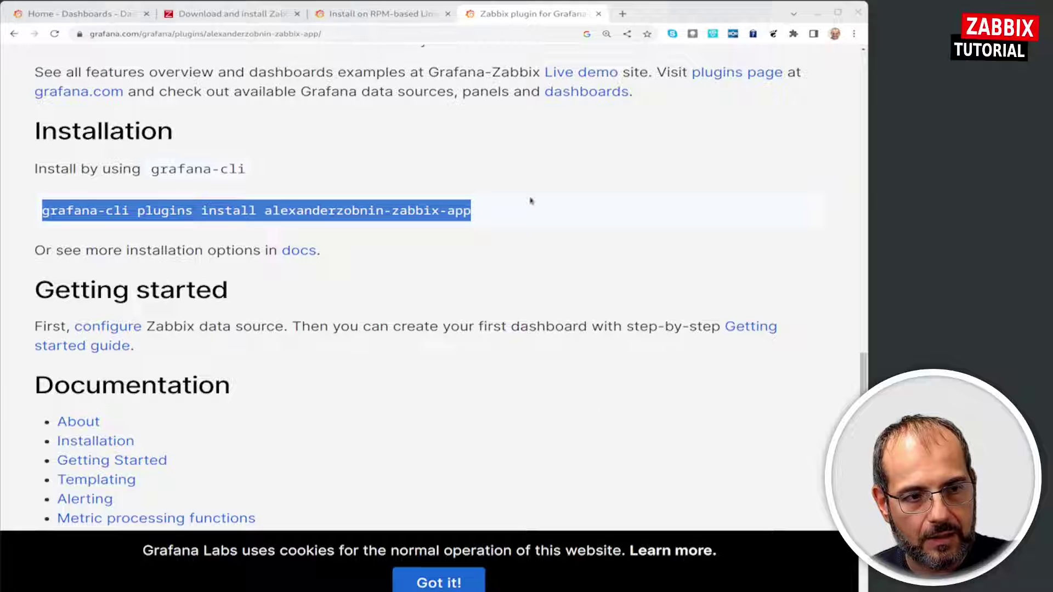
# Reload Grafana, find the Zabbix plugin by searching 'zabb' in Plugins, and enable it
pyautogui.click(95, 15)
pyautogui.click(56, 34)
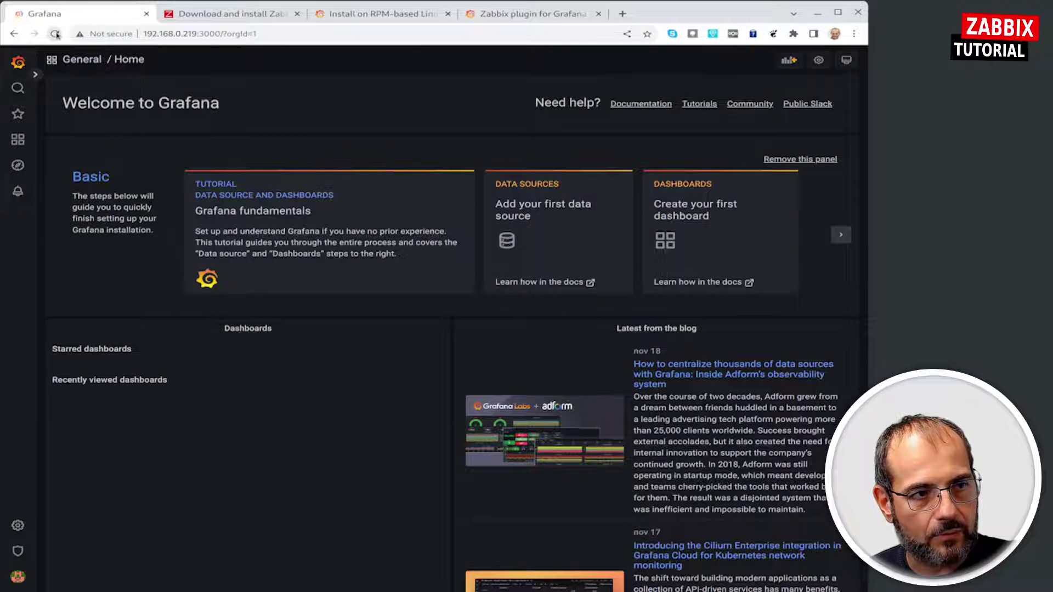
pyautogui.moveTo(17, 526)
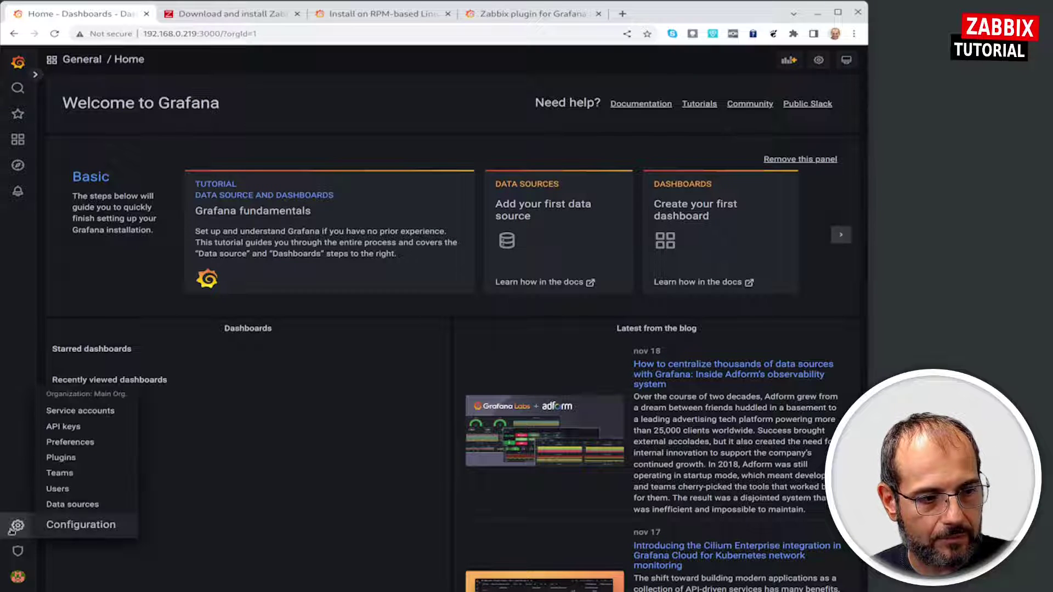
pyautogui.click(17, 527)
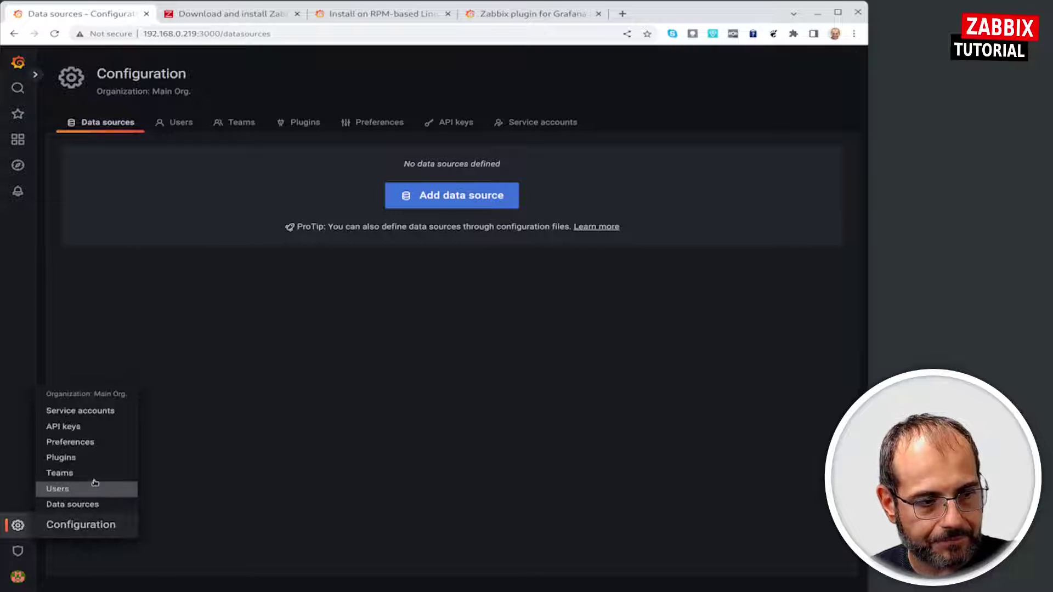
pyautogui.click(88, 461)
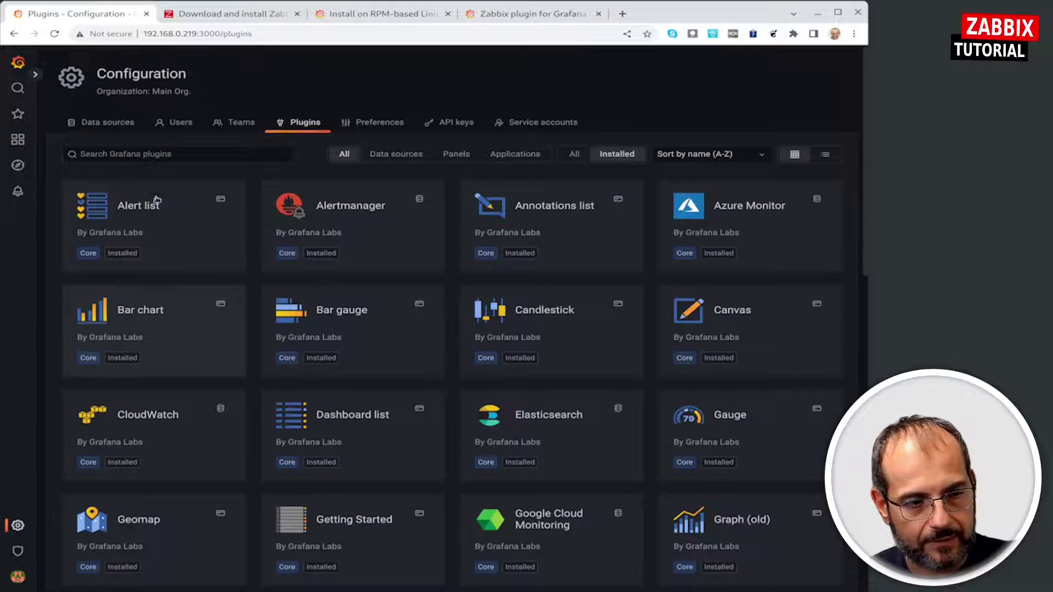
pyautogui.click(164, 153)
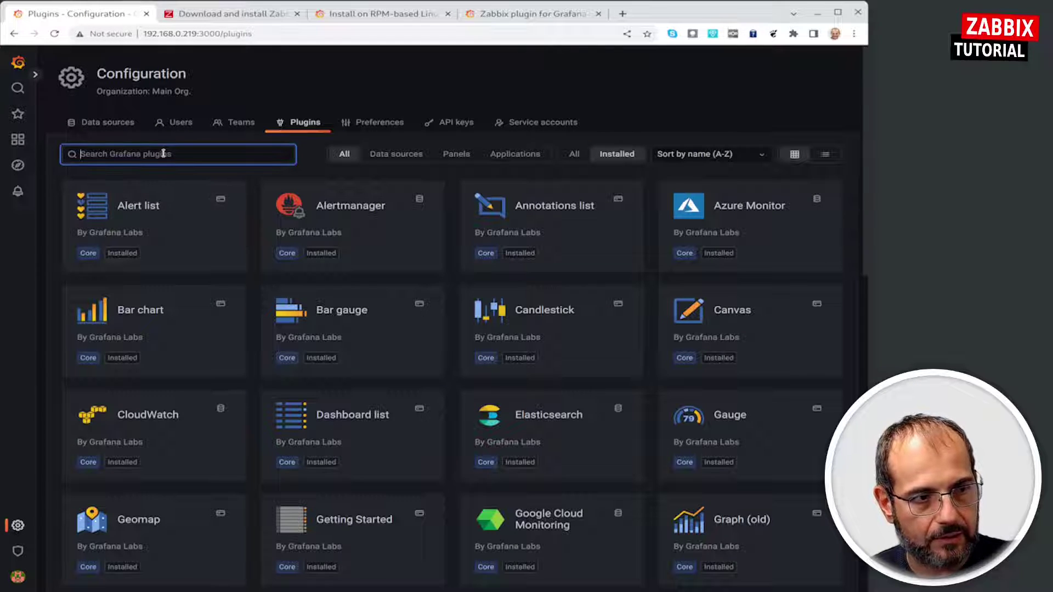
pyautogui.click(17, 526)
pyautogui.moveTo(18, 525)
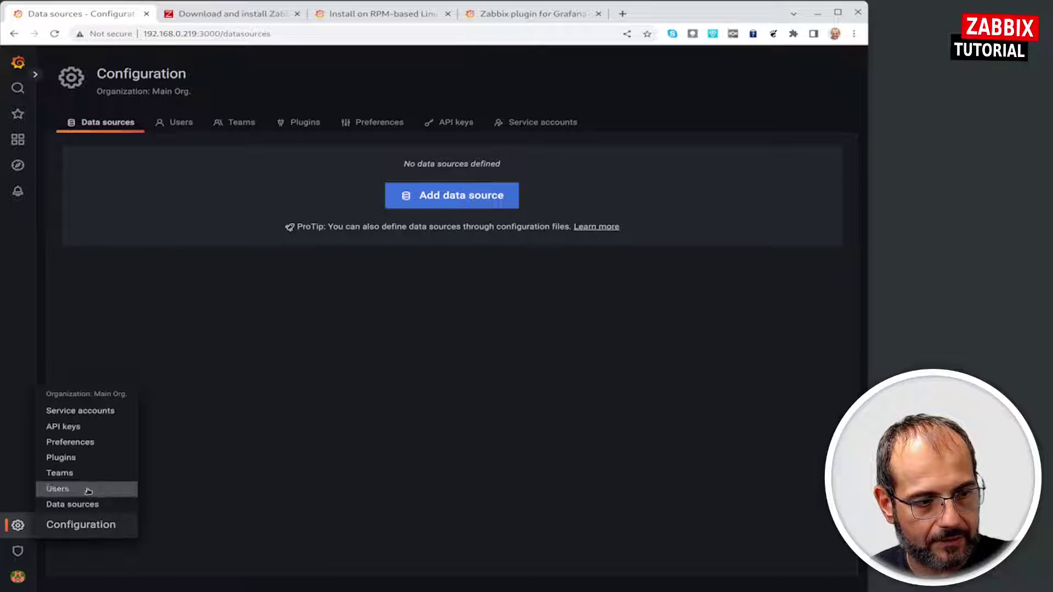
pyautogui.click(89, 456)
pyautogui.click(123, 155)
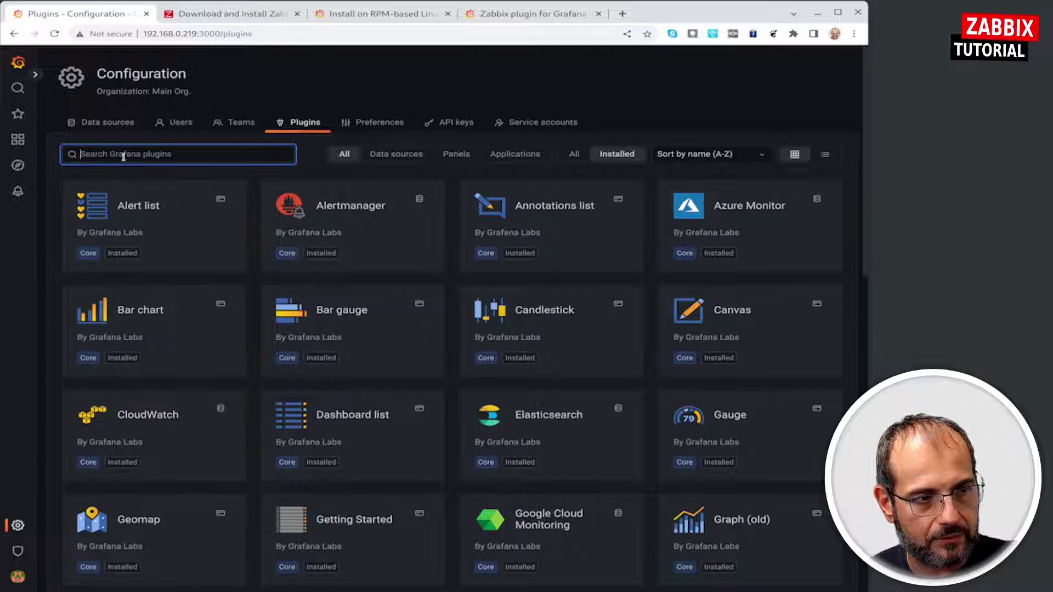
pyautogui.write('zabb')
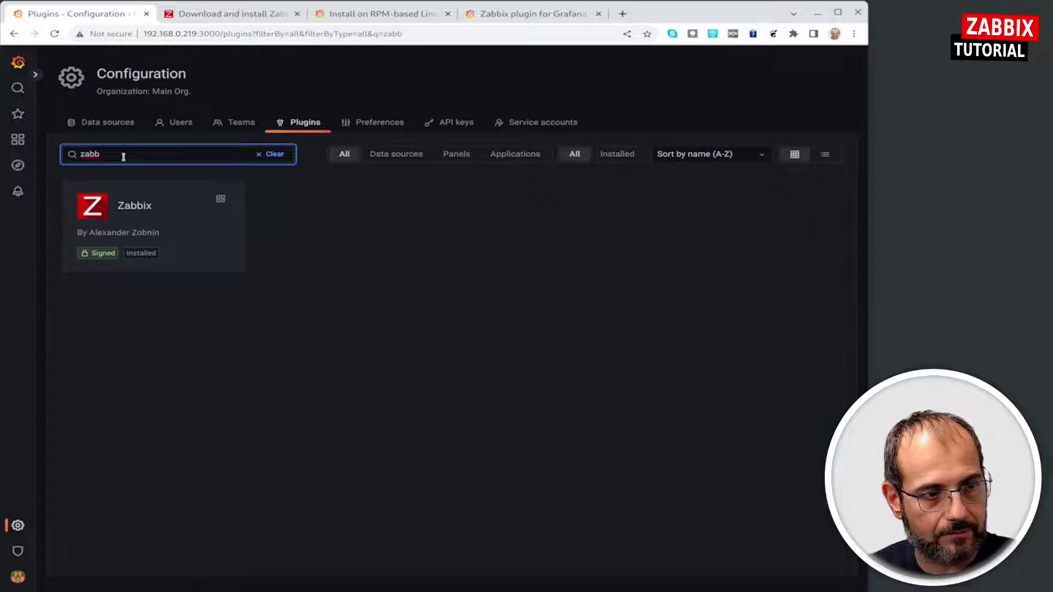
pyautogui.click(166, 223)
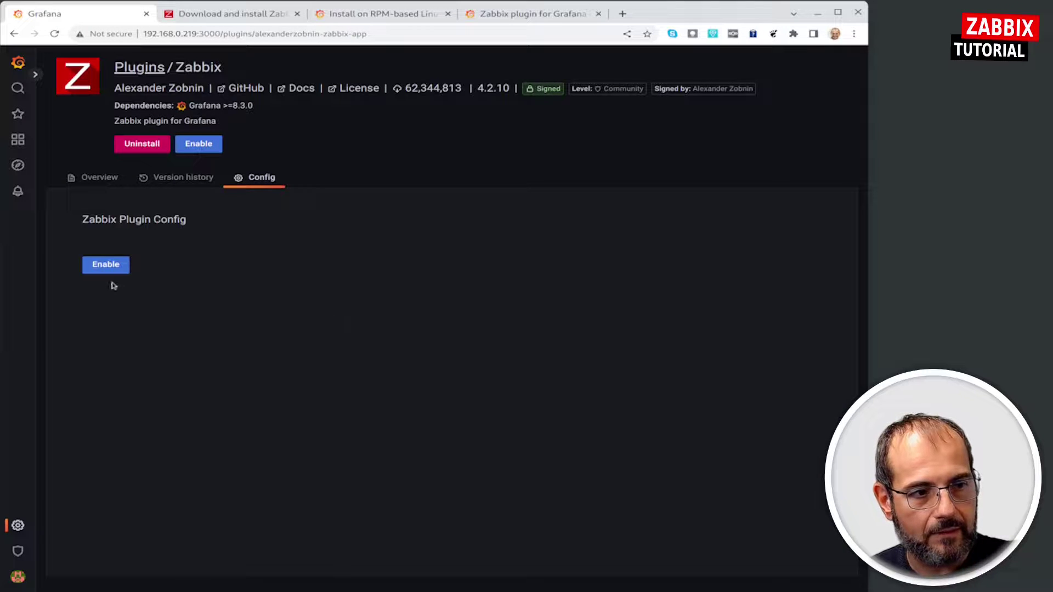
pyautogui.click(107, 266)
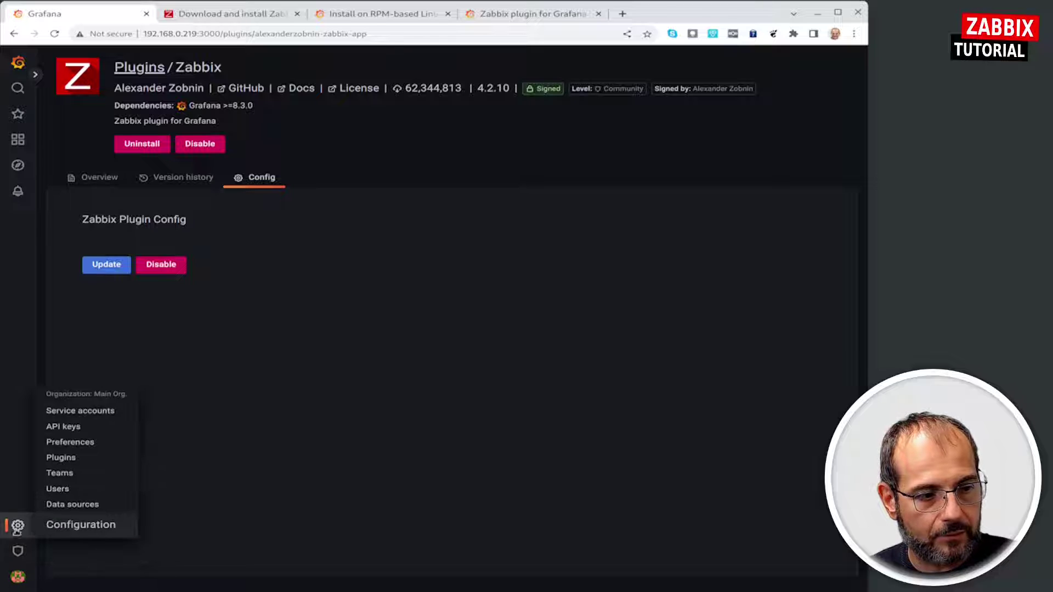
pyautogui.moveTo(18, 525)
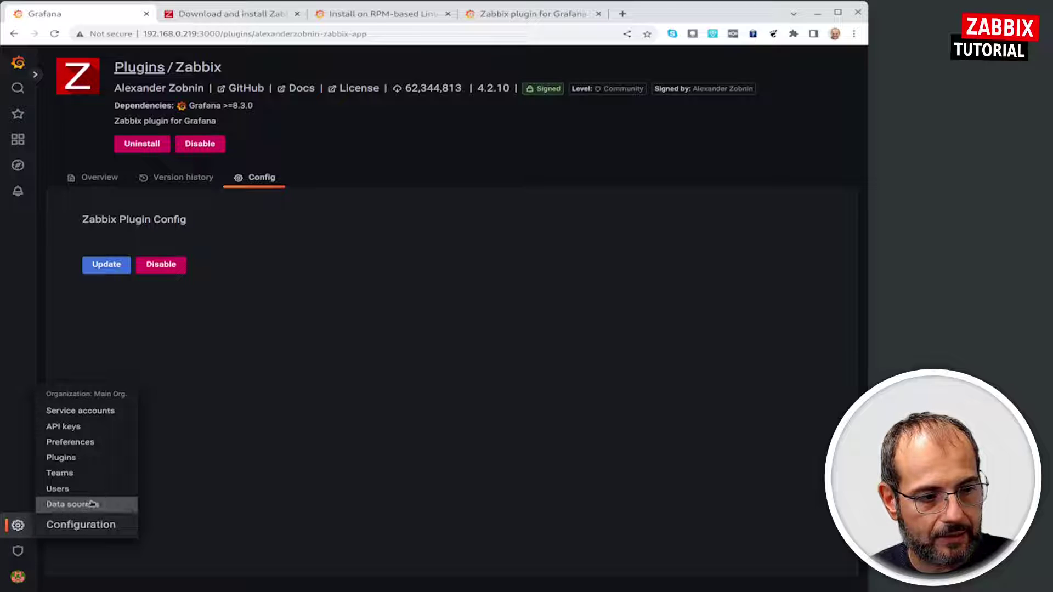
pyautogui.click(92, 504)
pyautogui.click(452, 195)
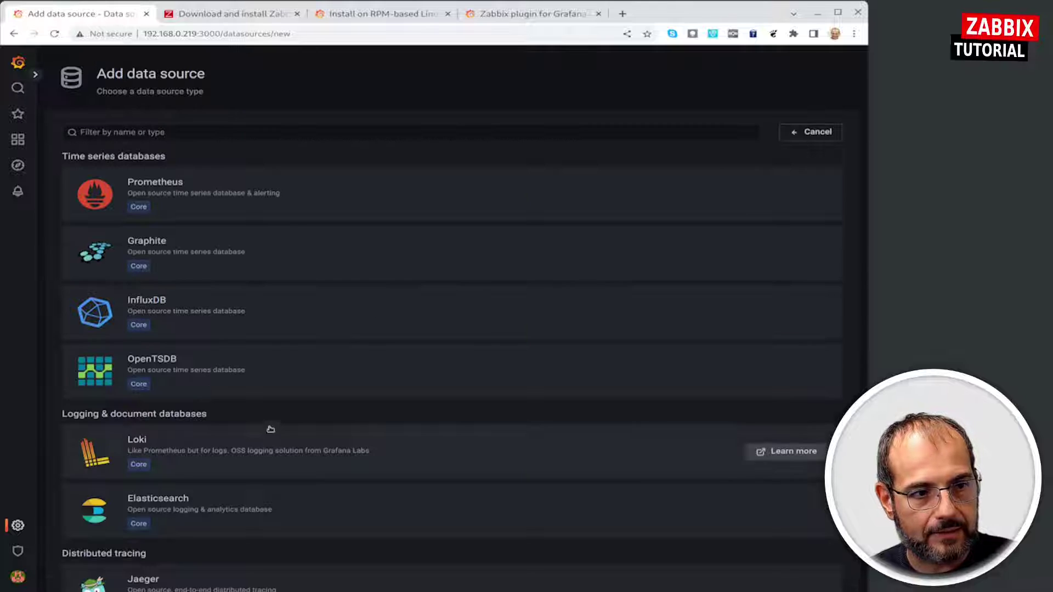
pyautogui.click(176, 132)
pyautogui.write('zab')
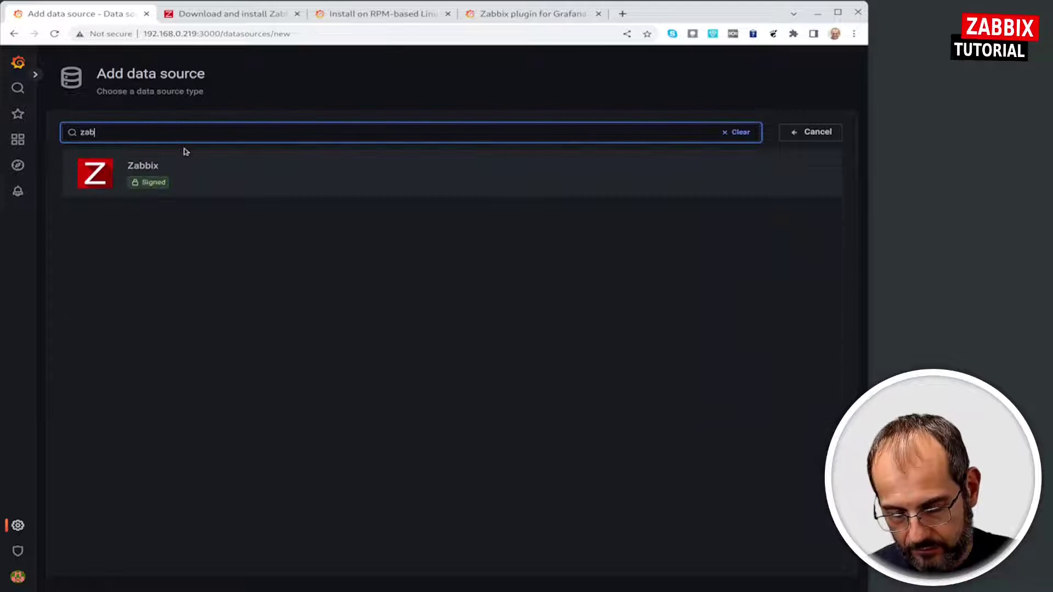
pyautogui.click(293, 179)
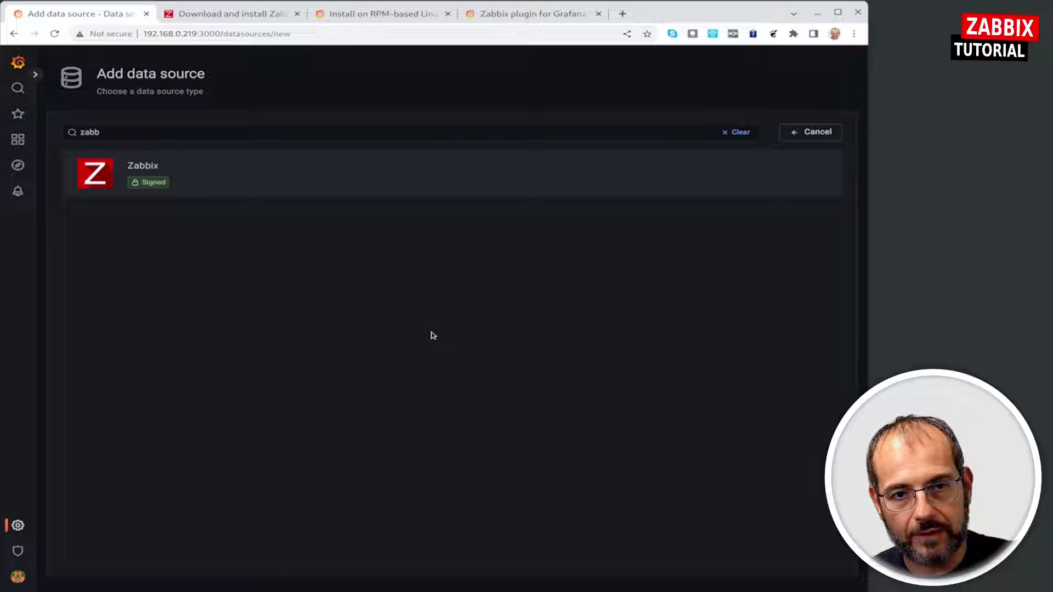
pyautogui.click(137, 168)
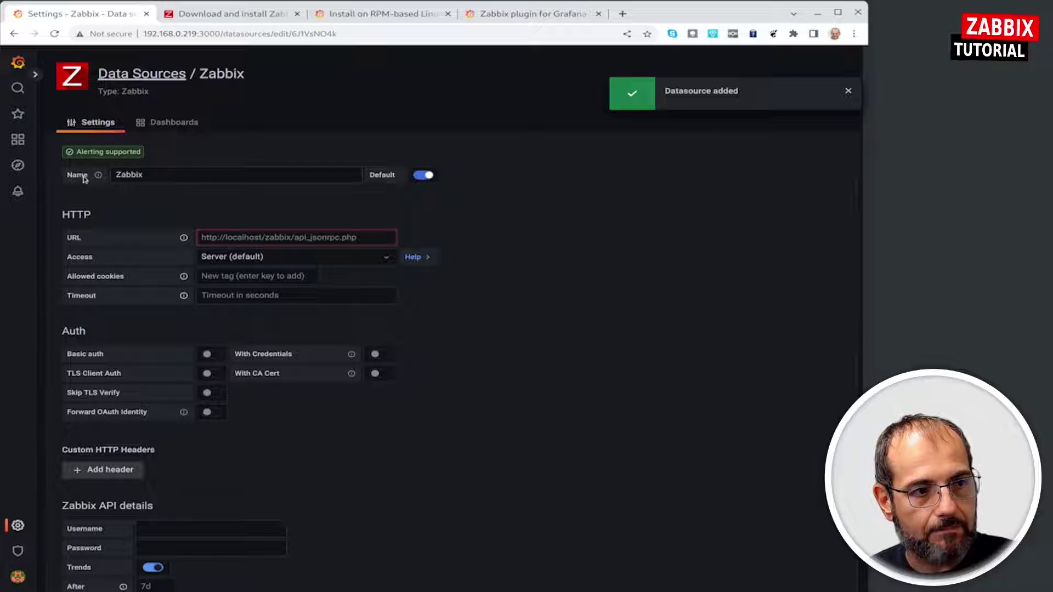
pyautogui.click(205, 174)
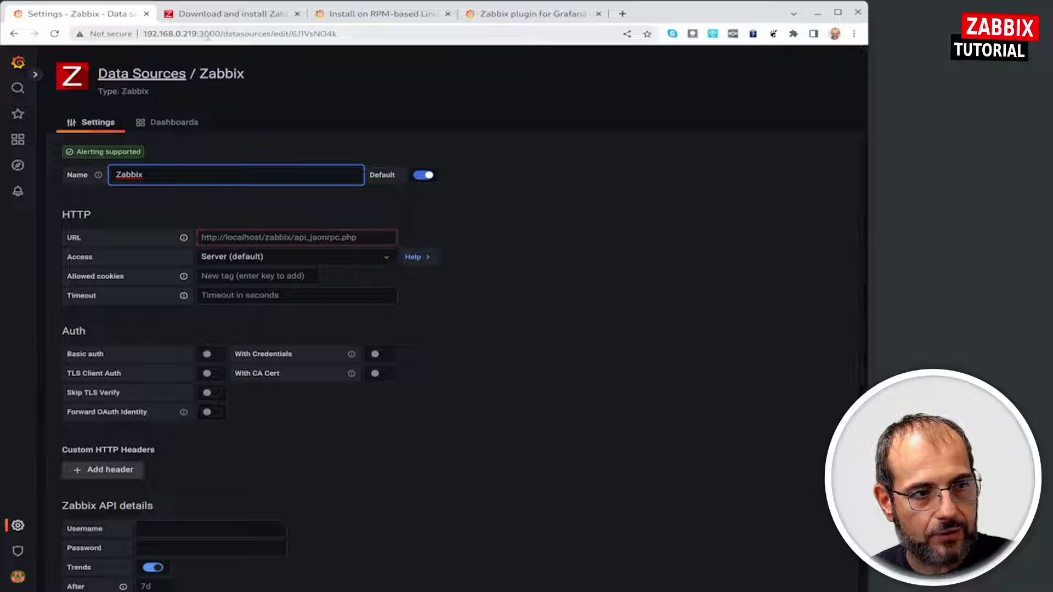
pyautogui.click(270, 238)
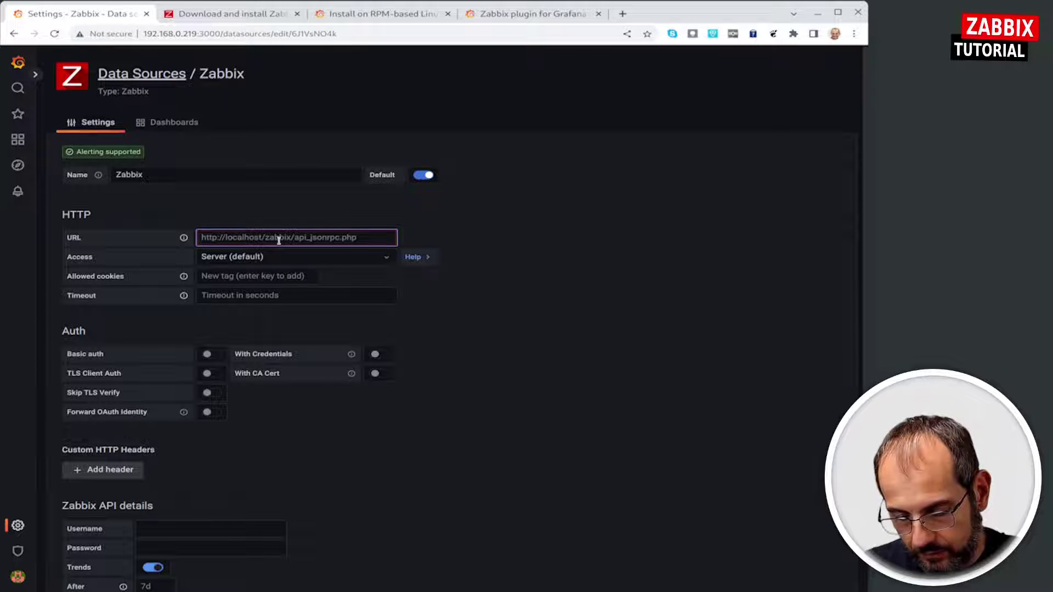
pyautogui.write('http://localhost/za')
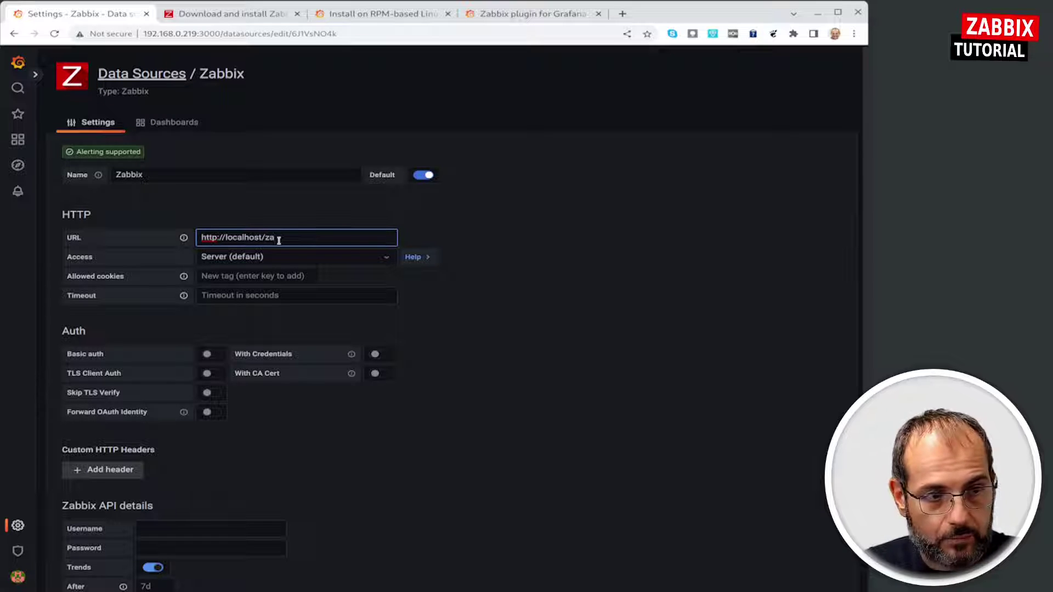
pyautogui.write('bix/api_jsonrpc.php')
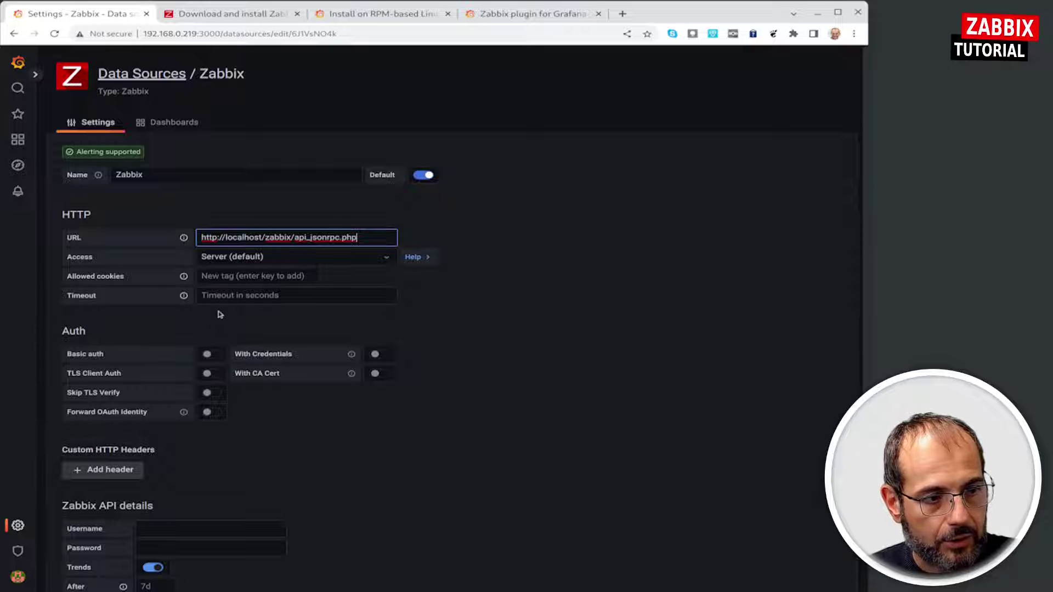
# Enter Admin as the Zabbix API user with its password, then save and test the data source
pyautogui.scroll(-1, 237, 482)
pyautogui.click(160, 501)
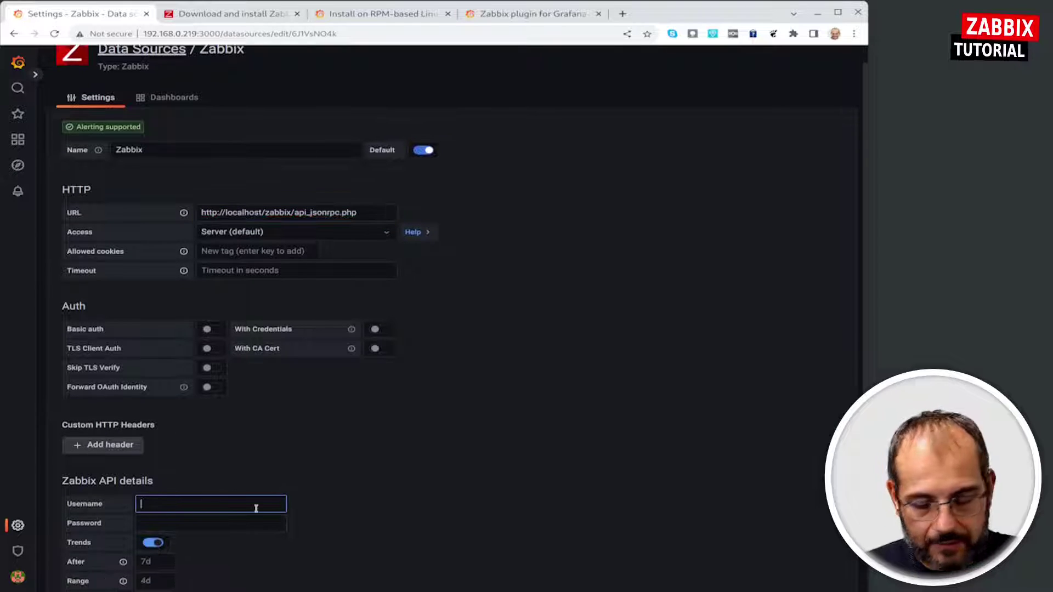
pyautogui.write('Admin')
pyautogui.press('Tab')
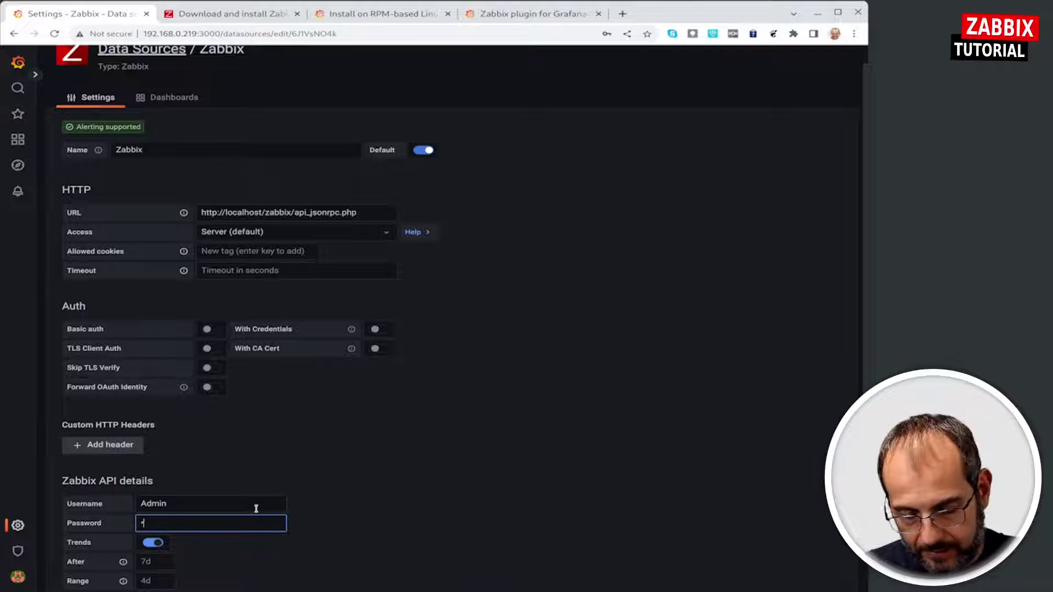
pyautogui.scroll(-3, 433, 446)
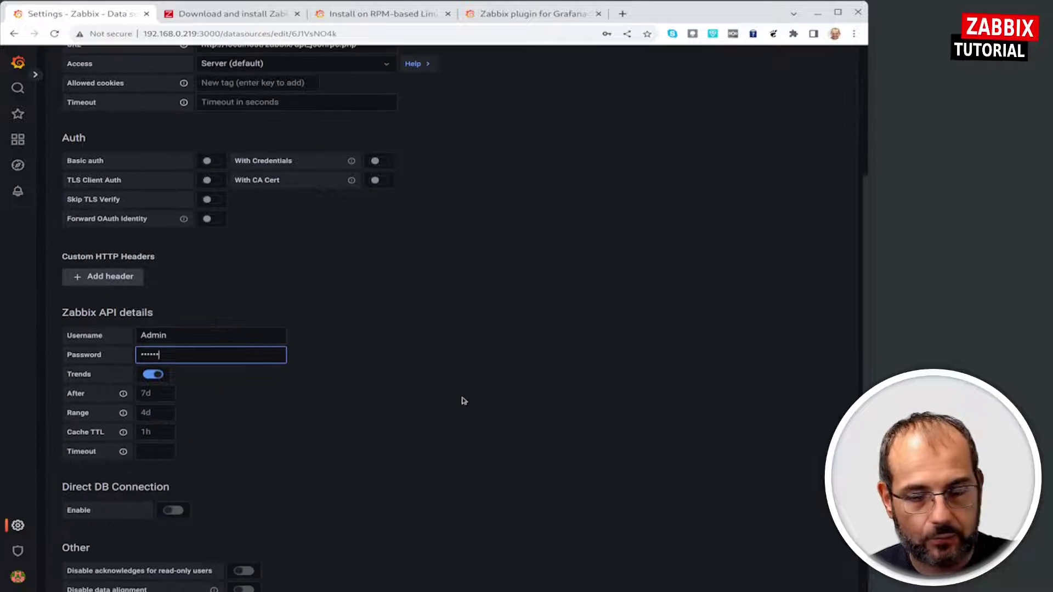
pyautogui.scroll(-2, 400, 423)
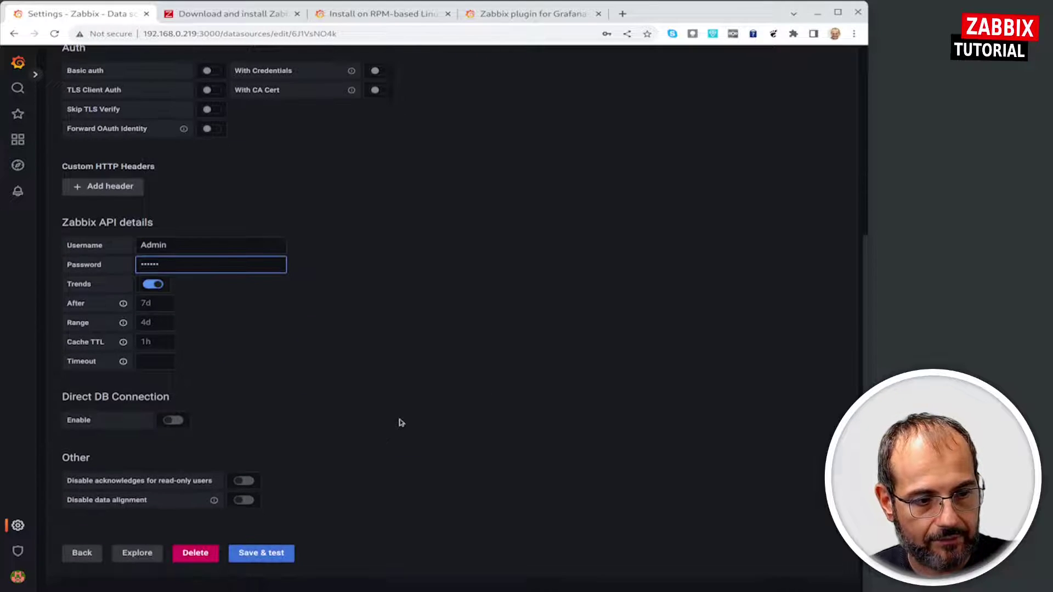
pyautogui.click(271, 555)
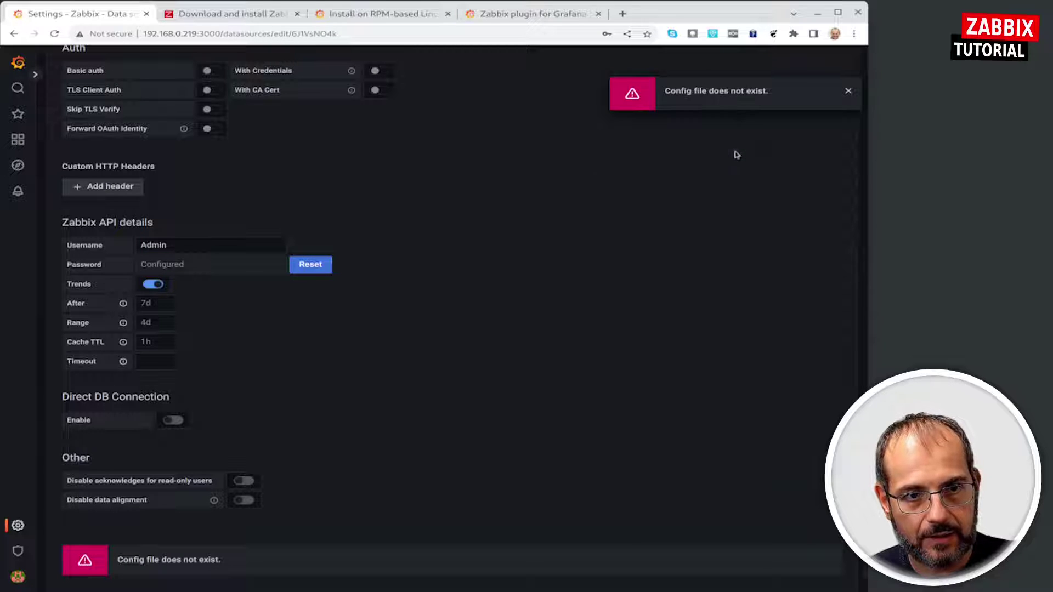
# Select the server IP address in the browser's address bar for reuse
pyautogui.scroll(3, 522, 339)
pyautogui.scroll(3, 523, 340)
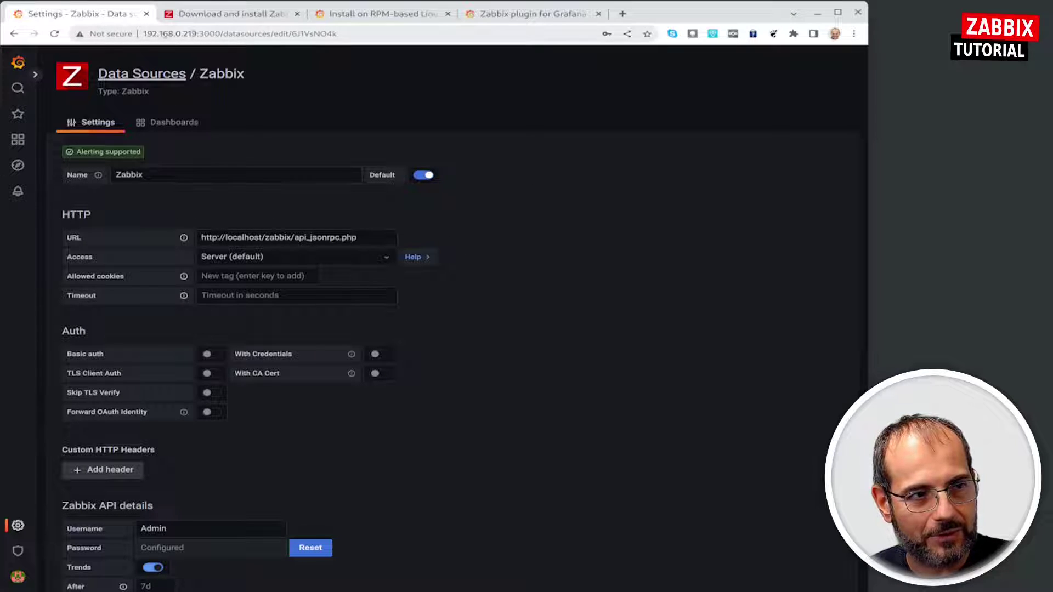
pyautogui.moveTo(194, 33); pyautogui.dragTo(120, 33)
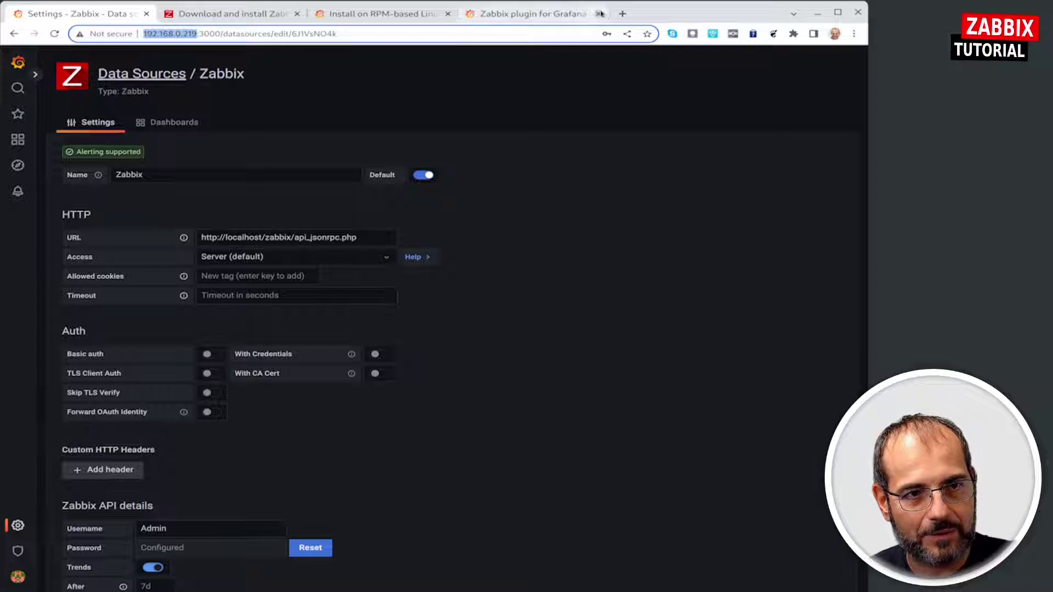
# Load the Zabbix frontend at 192.168.0.219/zabbix in a new browser tab
pyautogui.click(622, 13)
pyautogui.write('http://192.168.0.219/')
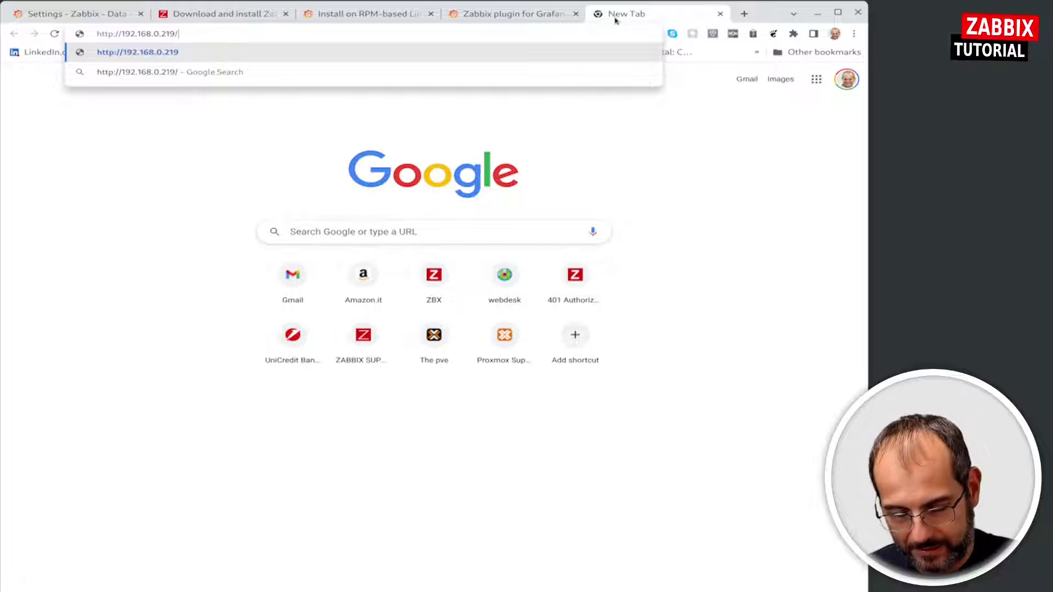
pyautogui.write('zabbix')
pyautogui.press('Return')
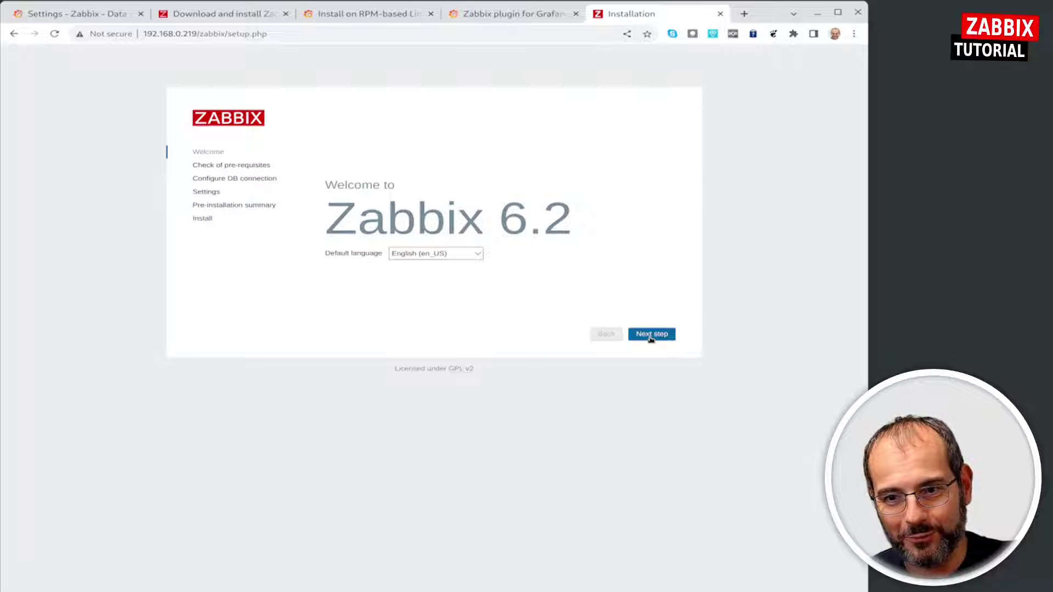
# Pass the welcome and prerequisite pages and submit the database connection with its password
pyautogui.click(651, 338)
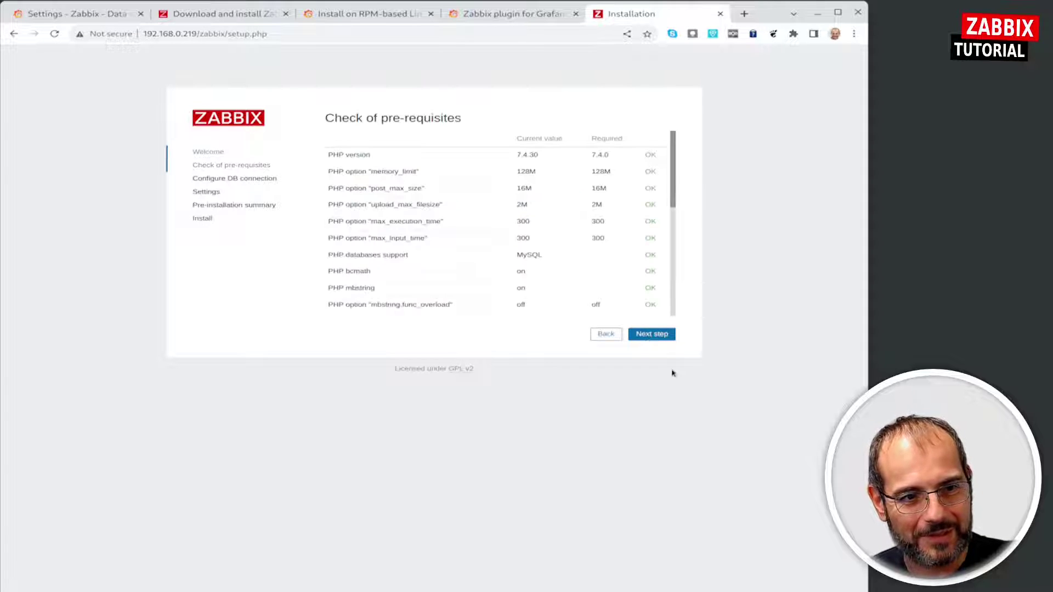
pyautogui.click(657, 339)
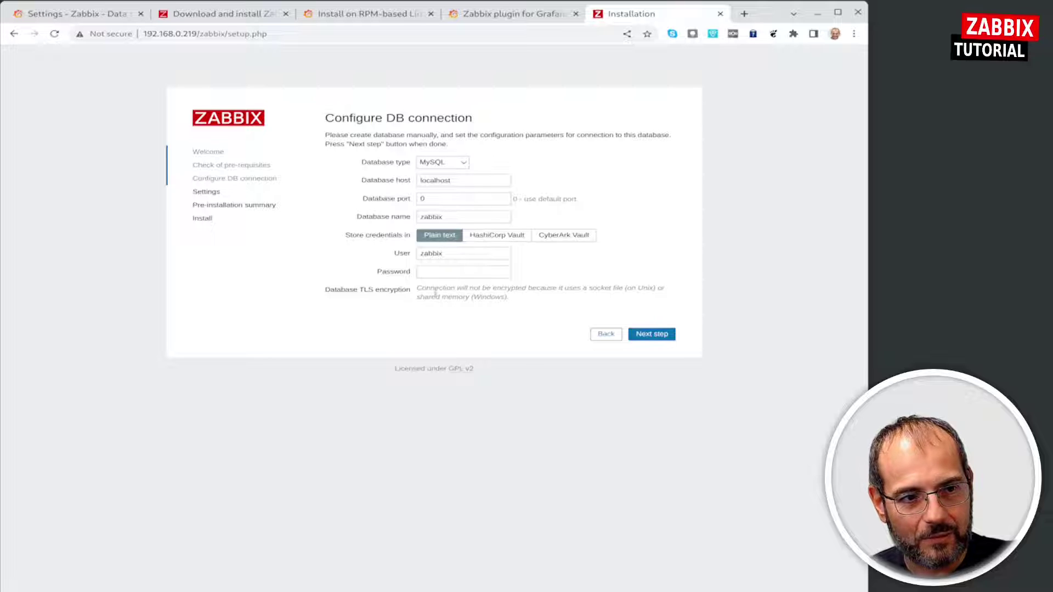
pyautogui.click(439, 274)
pyautogui.write('password')
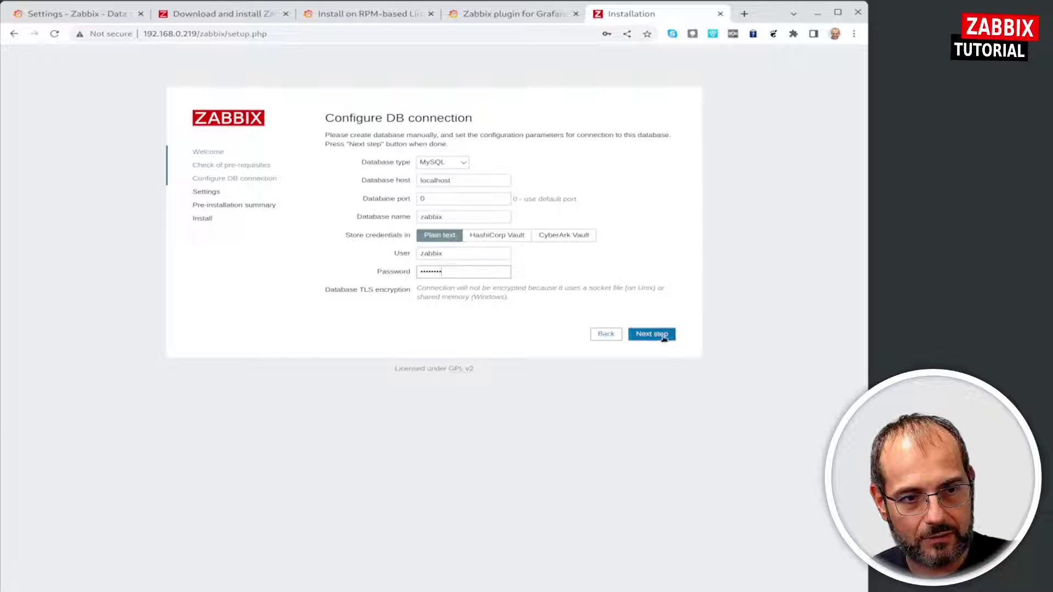
pyautogui.click(658, 335)
pyautogui.click(537, 198)
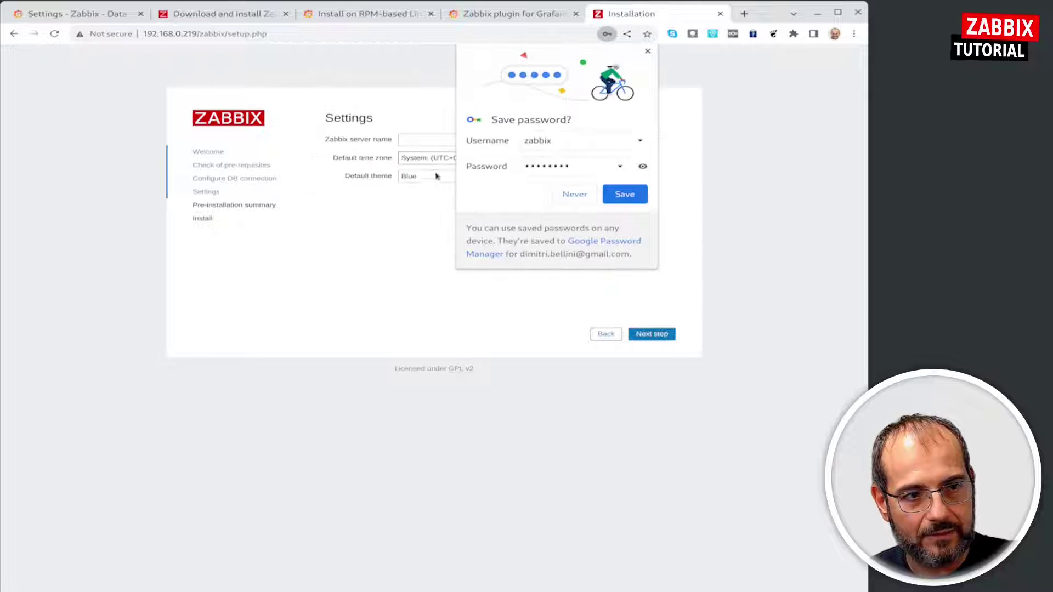
# Name the Zabbix server ZBX-Demo, confirm the summary, and finish the installation
pyautogui.click(648, 51)
pyautogui.click(414, 141)
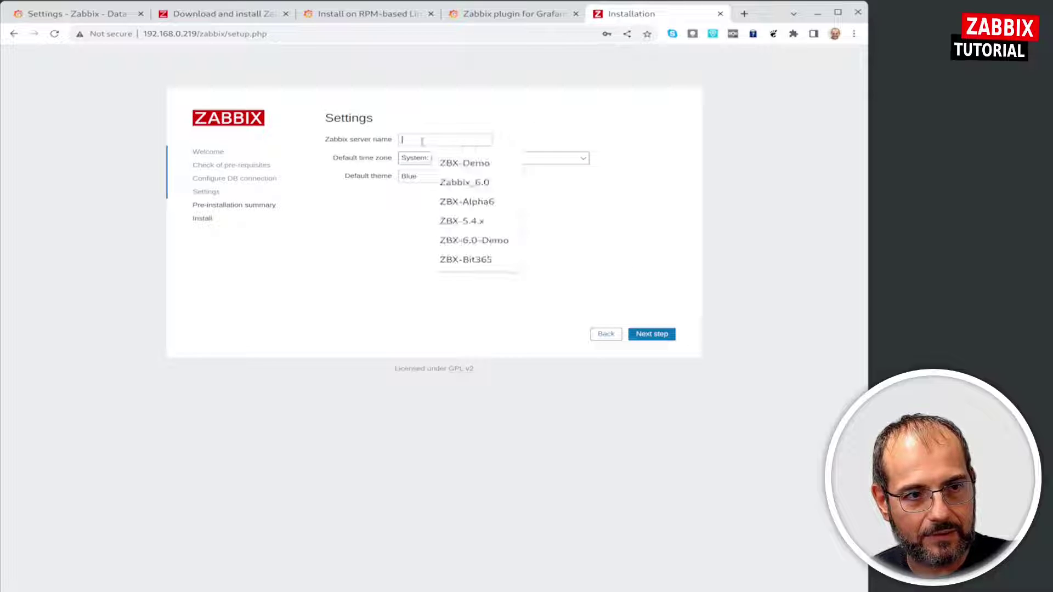
pyautogui.write('ZBX-')
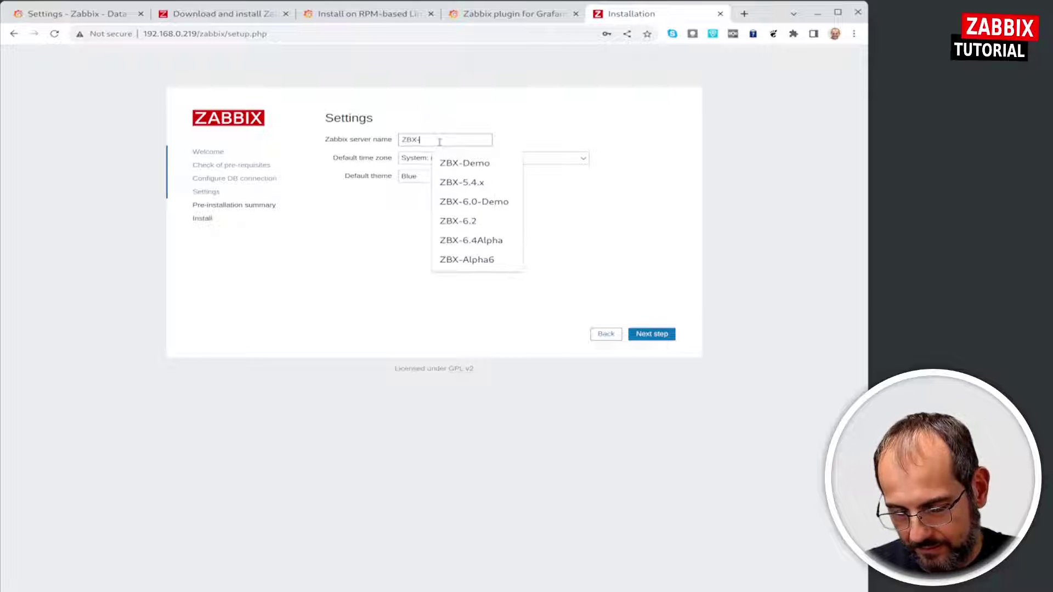
pyautogui.write('Demo')
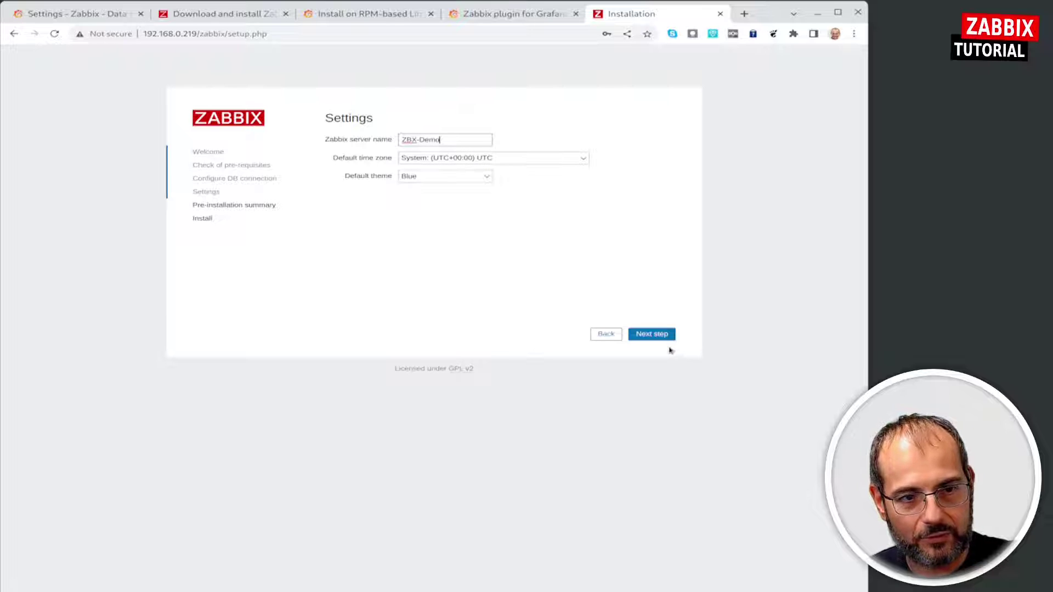
pyautogui.click(640, 332)
pyautogui.click(640, 333)
pyautogui.click(653, 334)
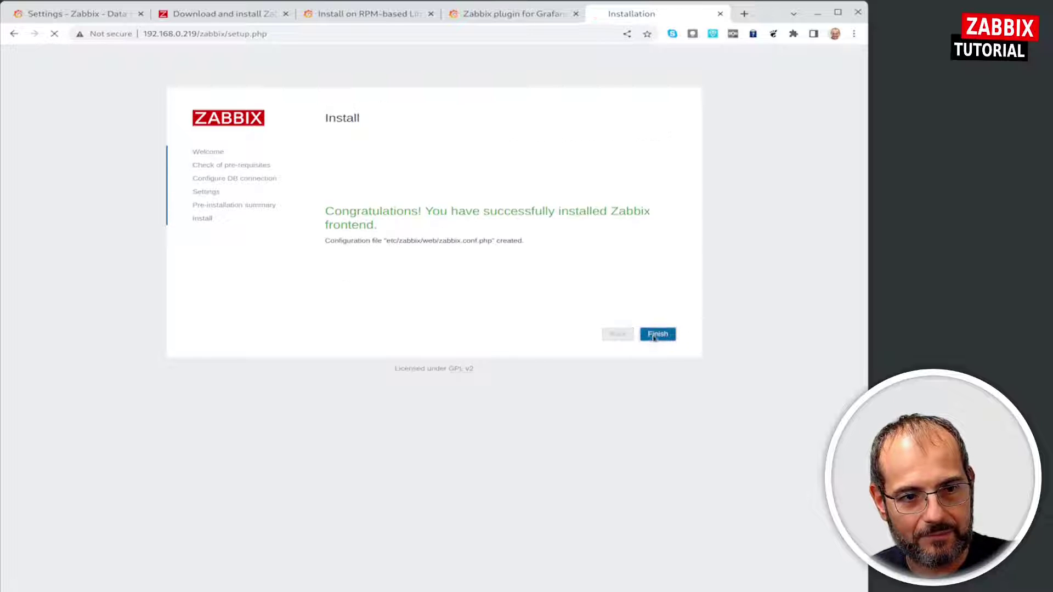
# Sign in with the admin account and let the browser save the login
pyautogui.write('Admin')
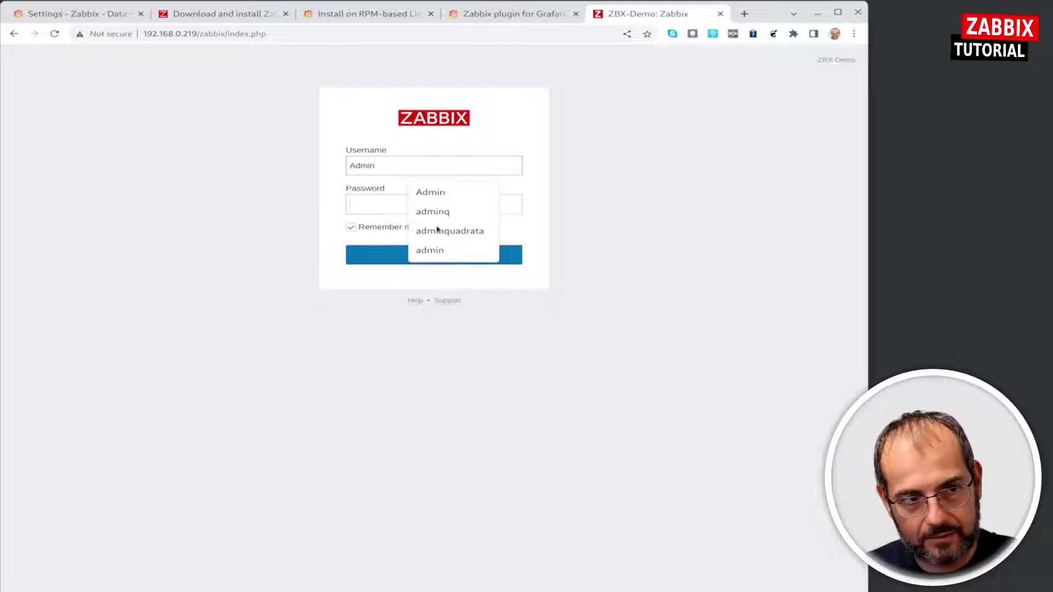
pyautogui.write('zabbix')
pyautogui.press('Return')
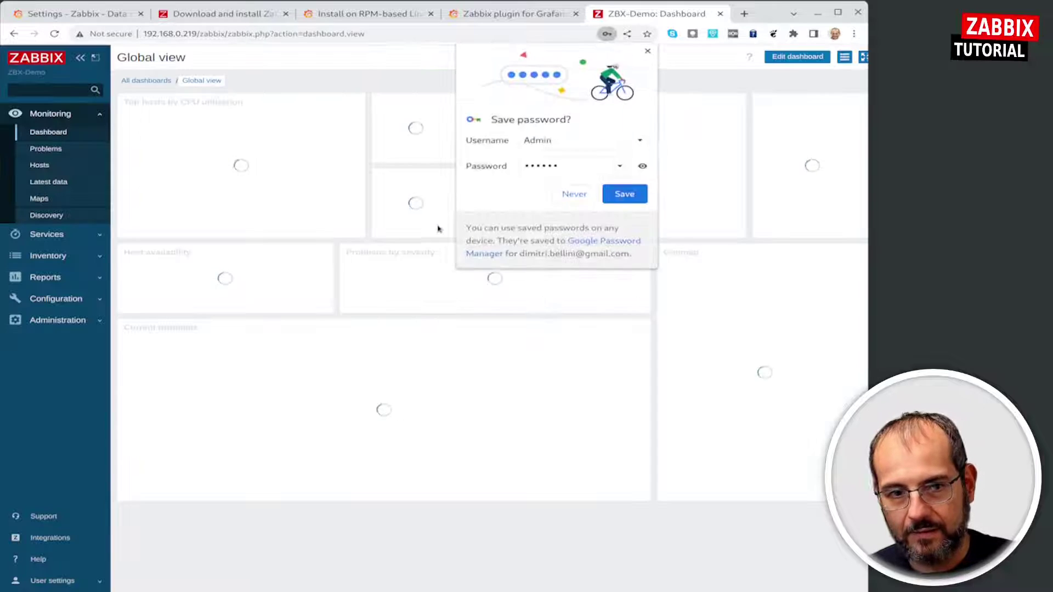
pyautogui.click(642, 195)
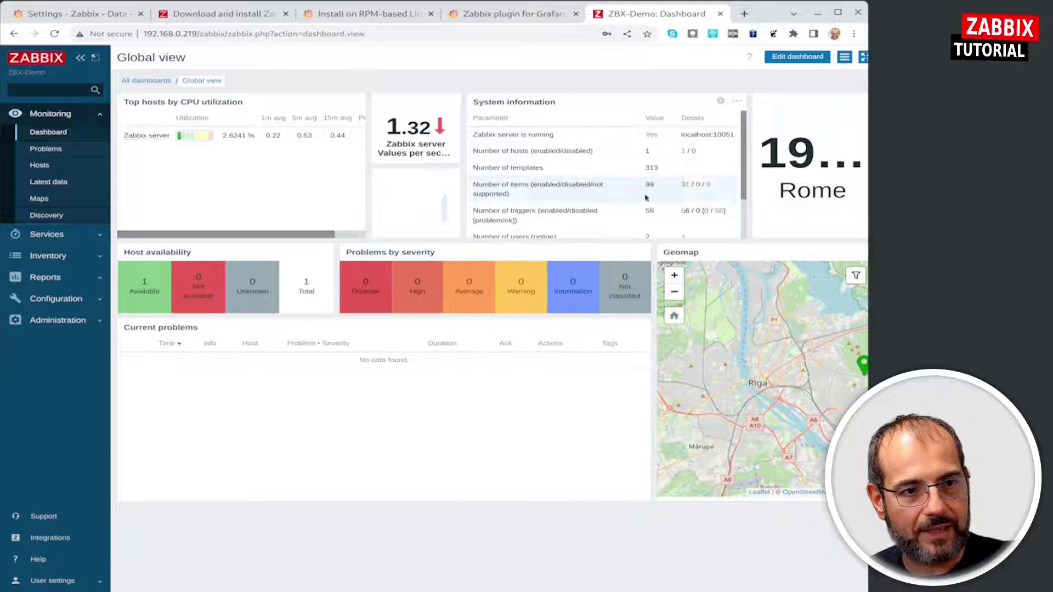
# Save & test the Grafana Zabbix data source, confirming it connects to Zabbix API 6.2.4
pyautogui.click(519, 15)
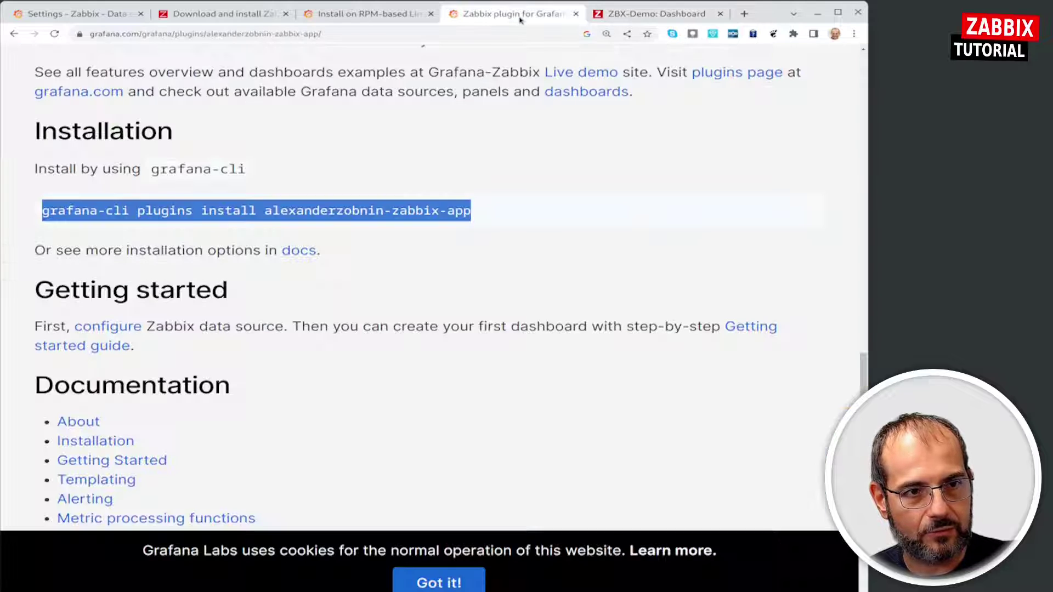
pyautogui.click(82, 14)
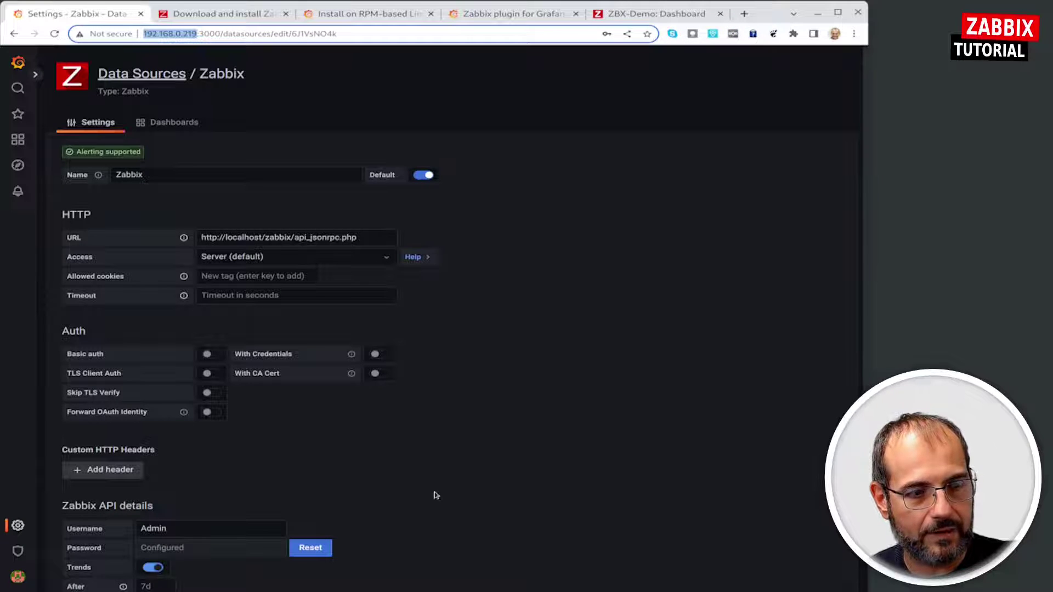
pyautogui.scroll(-5, 557, 427)
pyautogui.click(261, 553)
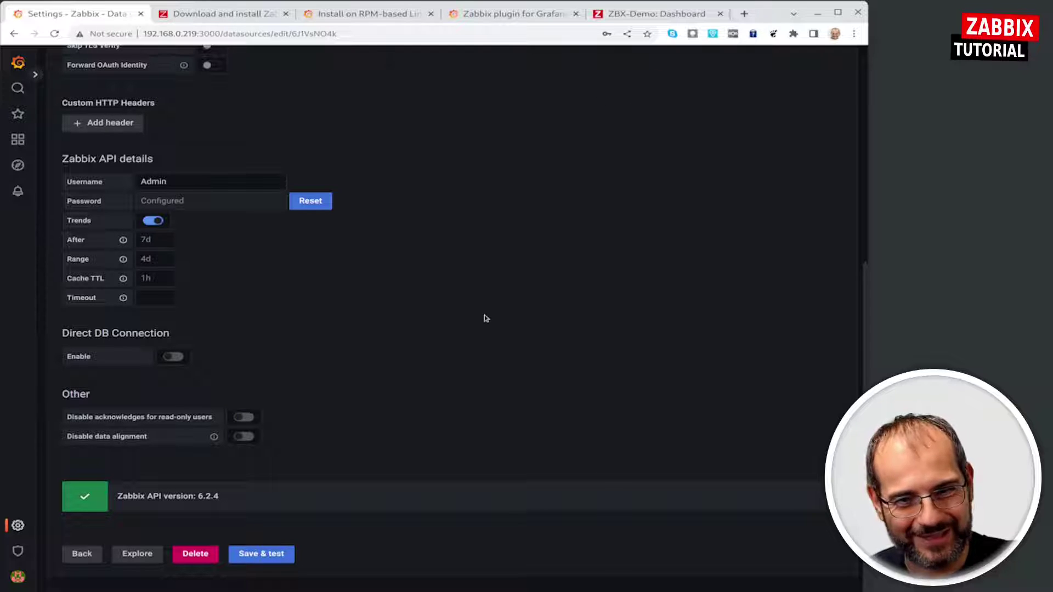
pyautogui.scroll(3, 465, 315)
pyautogui.scroll(3, 465, 316)
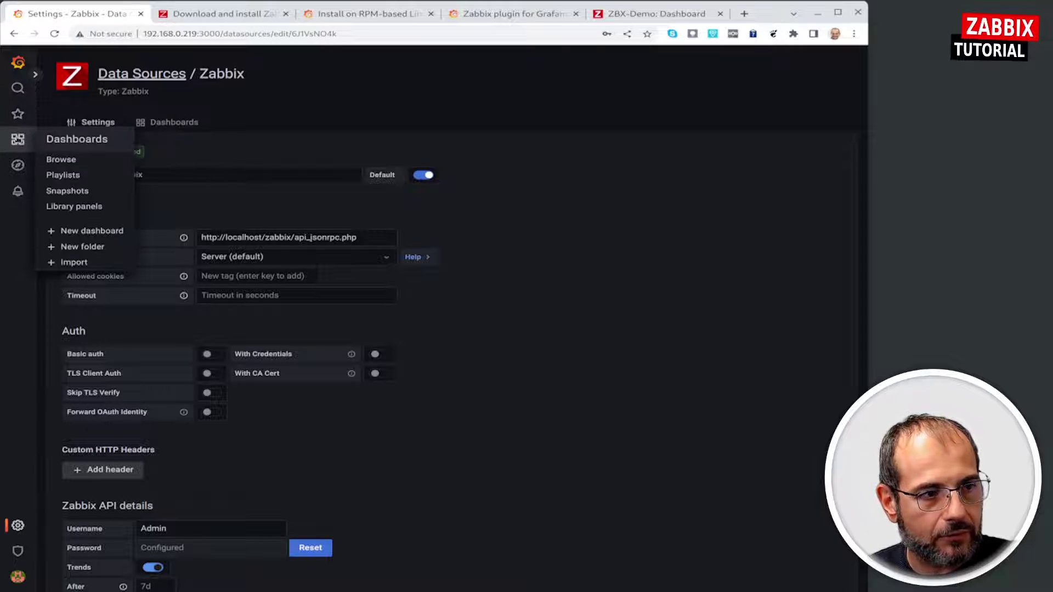
pyautogui.moveTo(18, 164)
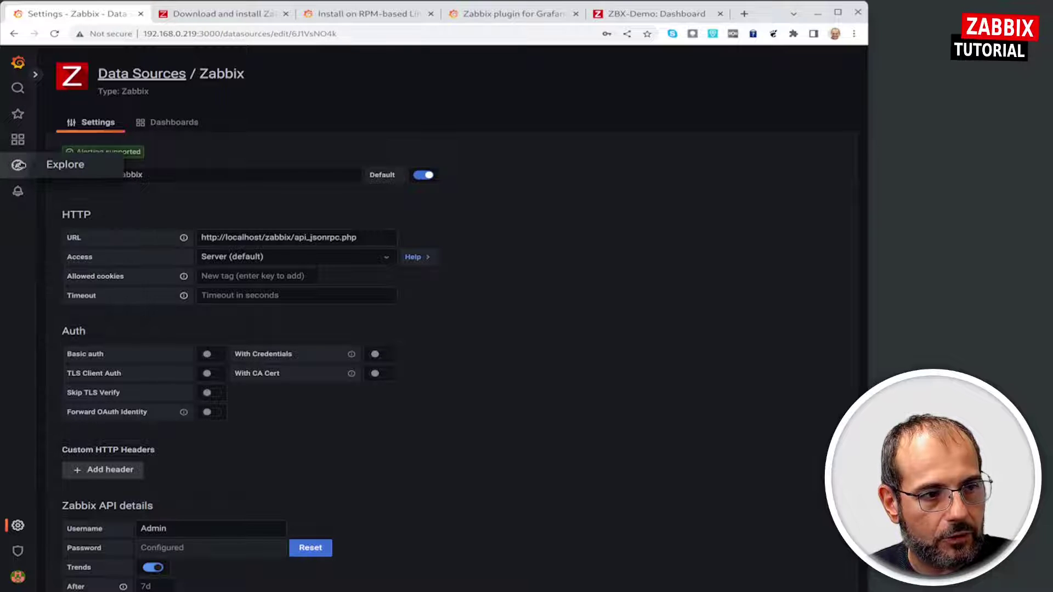
# Browse Grafana dashboards in the General folder, which returns no results
pyautogui.moveTo(17, 140)
pyautogui.click(60, 158)
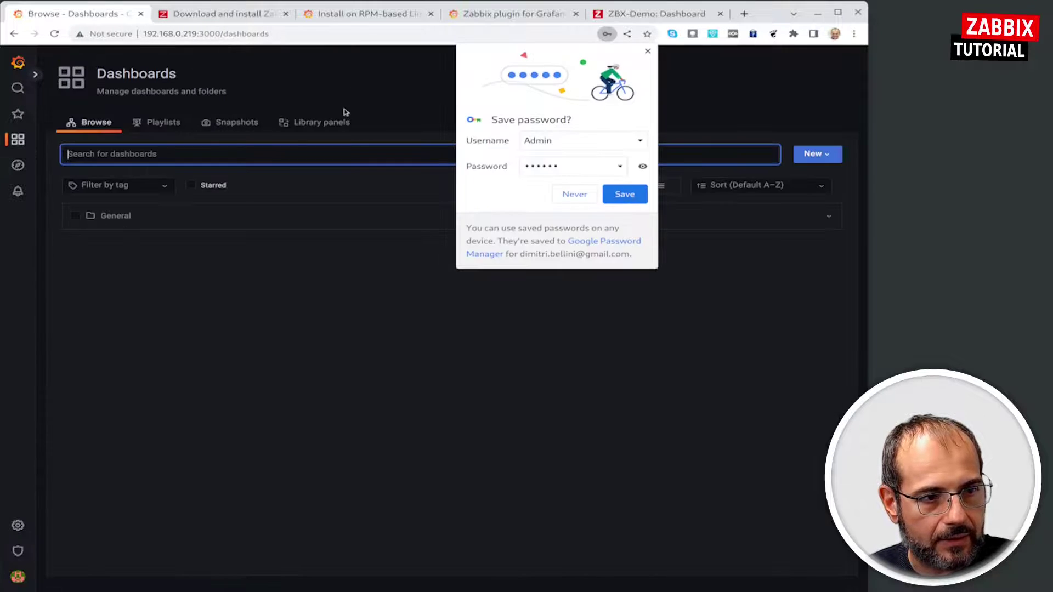
pyautogui.click(648, 52)
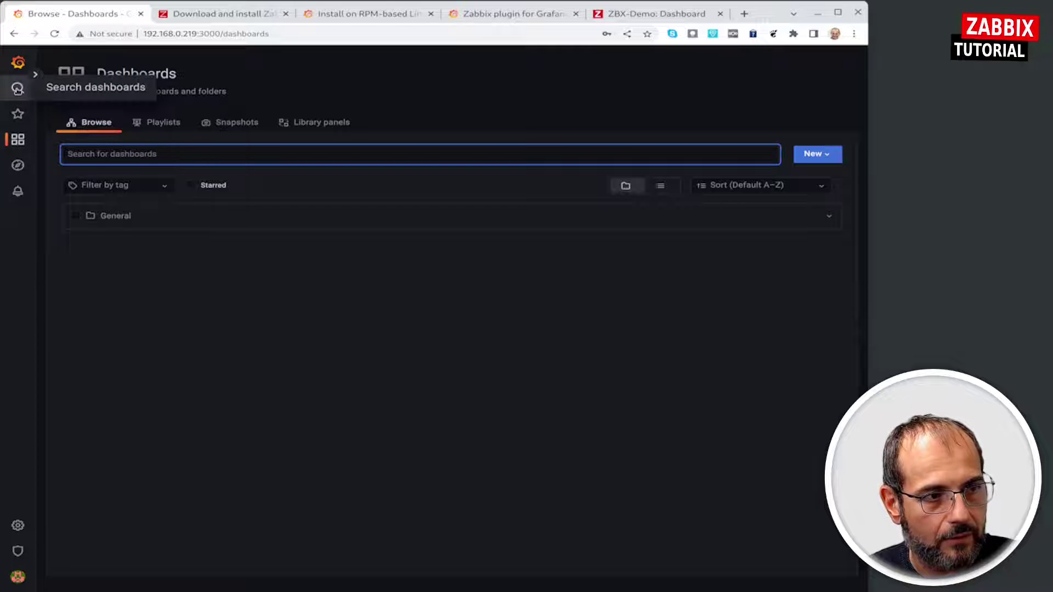
pyautogui.click(17, 88)
pyautogui.click(18, 62)
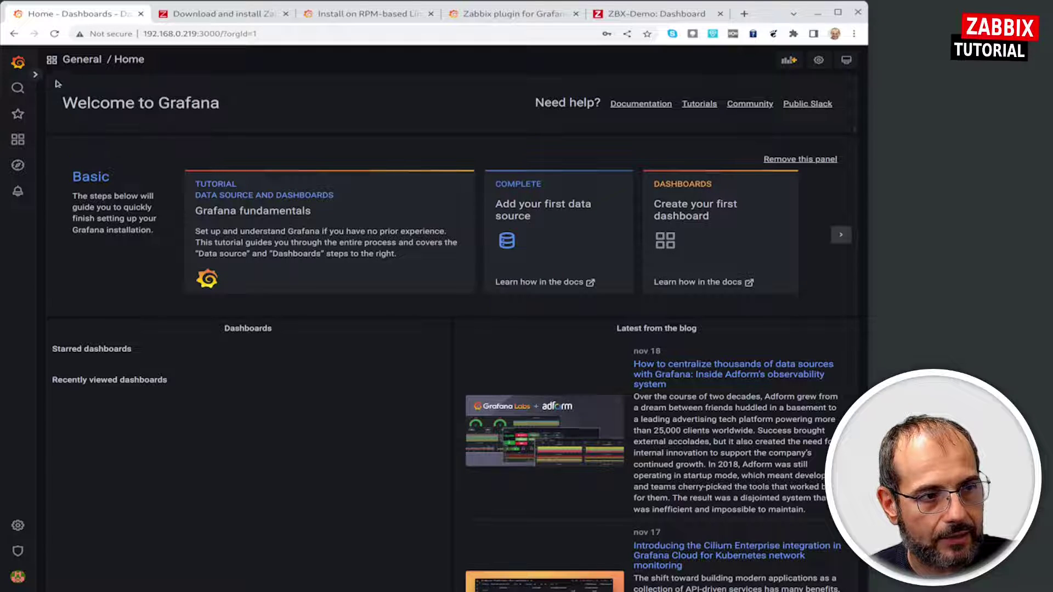
pyautogui.click(76, 62)
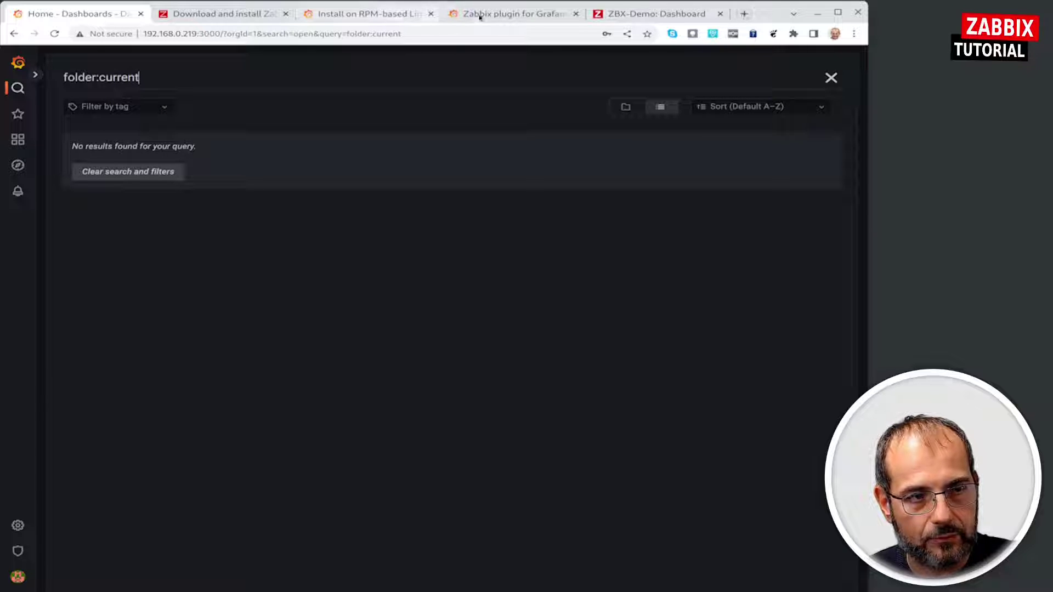
# Search the web for 'grafana zabbix server' and open the Zabbix - Full Server Status page
pyautogui.click(744, 14)
pyautogui.write('grafa')
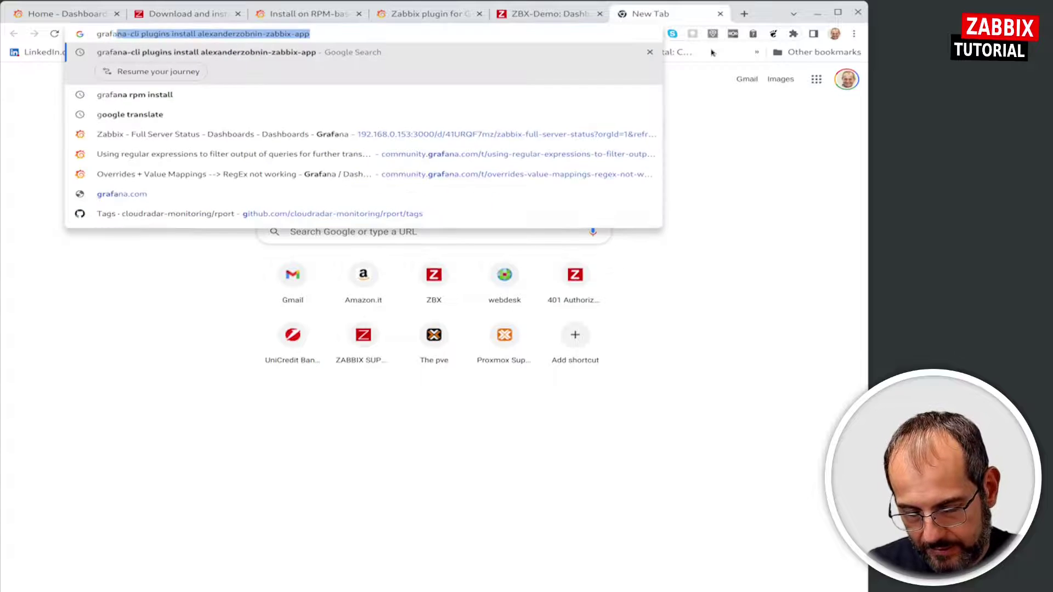
pyautogui.write('na zabb')
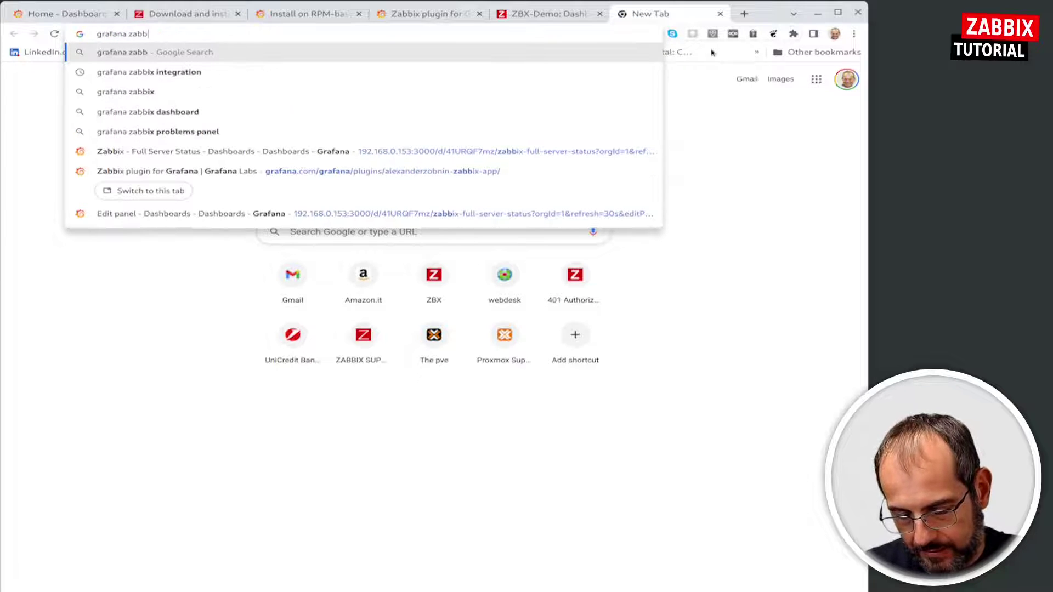
pyautogui.write('ix se')
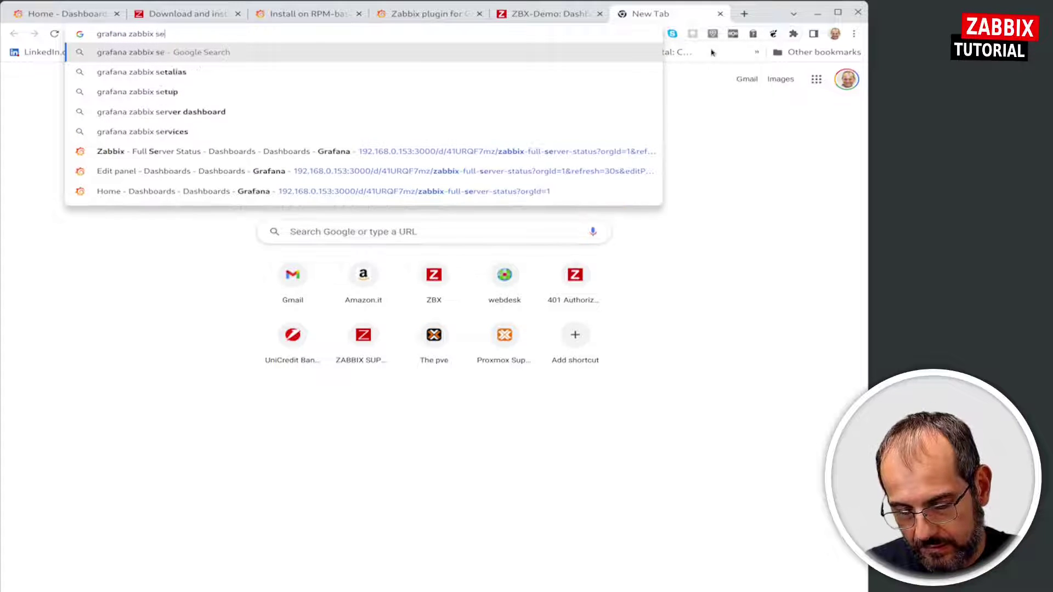
pyautogui.write('rver')
pyautogui.press('Down')
pyautogui.press('Return')
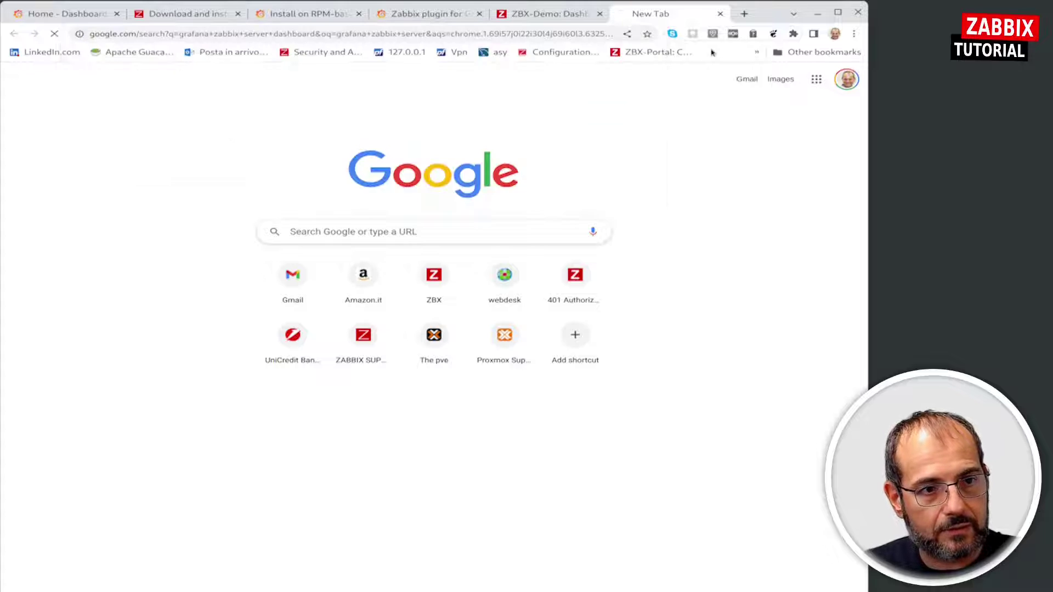
pyautogui.click(254, 287)
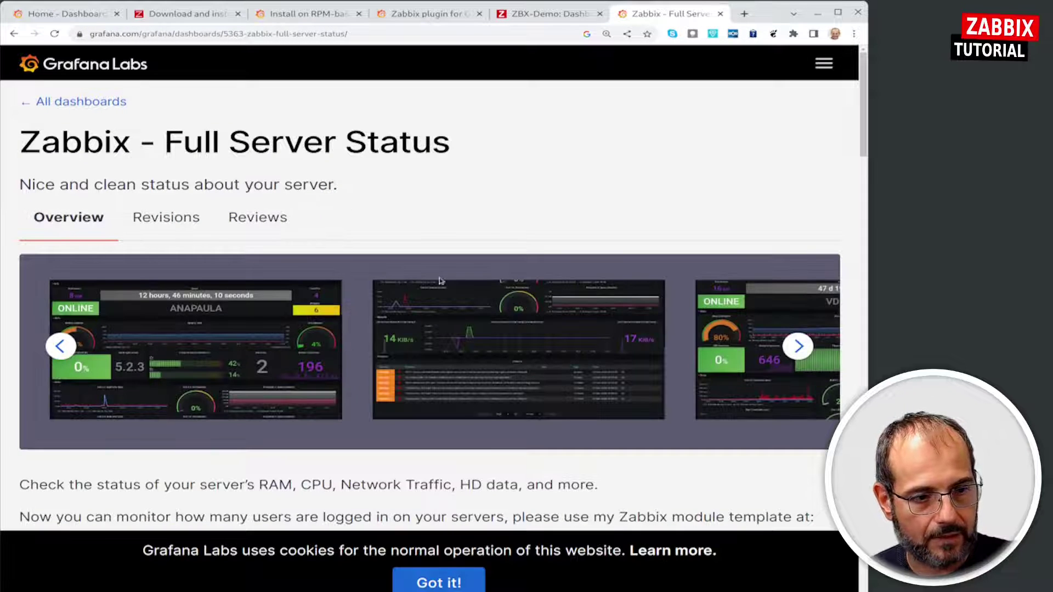
# Copy dashboard ID 5363 to the clipboard and return to the Grafana tab
pyautogui.scroll(-4, 439, 281)
pyautogui.scroll(-5, 455, 269)
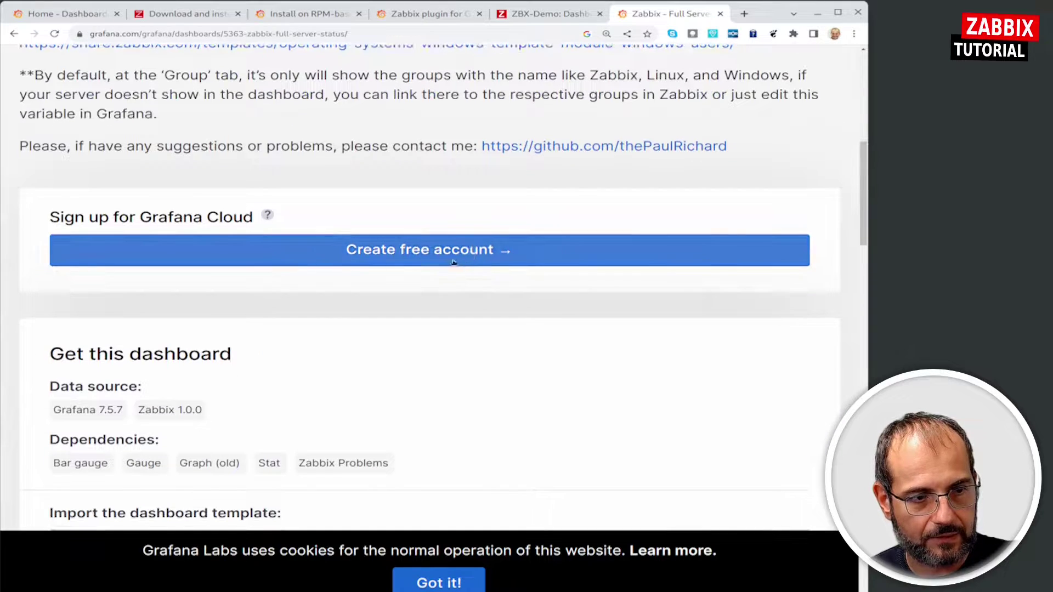
pyautogui.scroll(-3, 419, 261)
pyautogui.scroll(2, 420, 261)
pyautogui.scroll(-2, 421, 262)
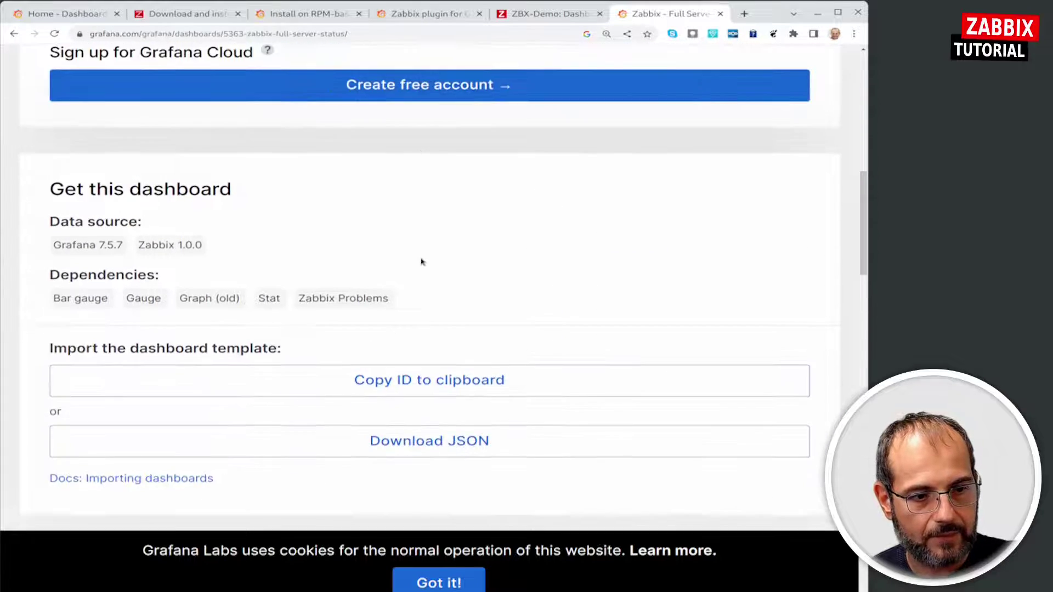
pyautogui.scroll(-2, 411, 296)
pyautogui.click(408, 285)
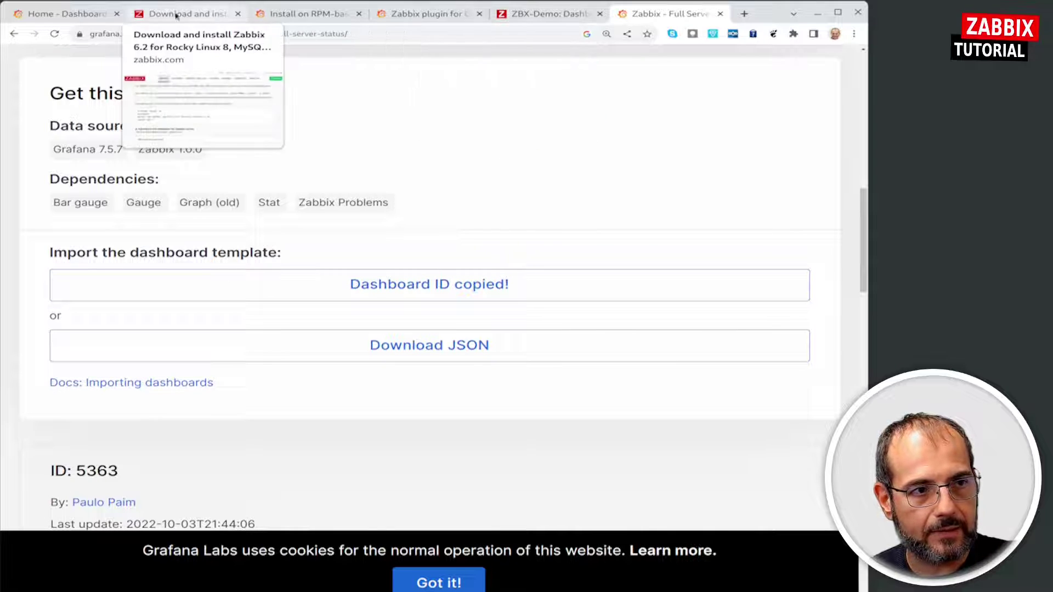
pyautogui.click(39, 16)
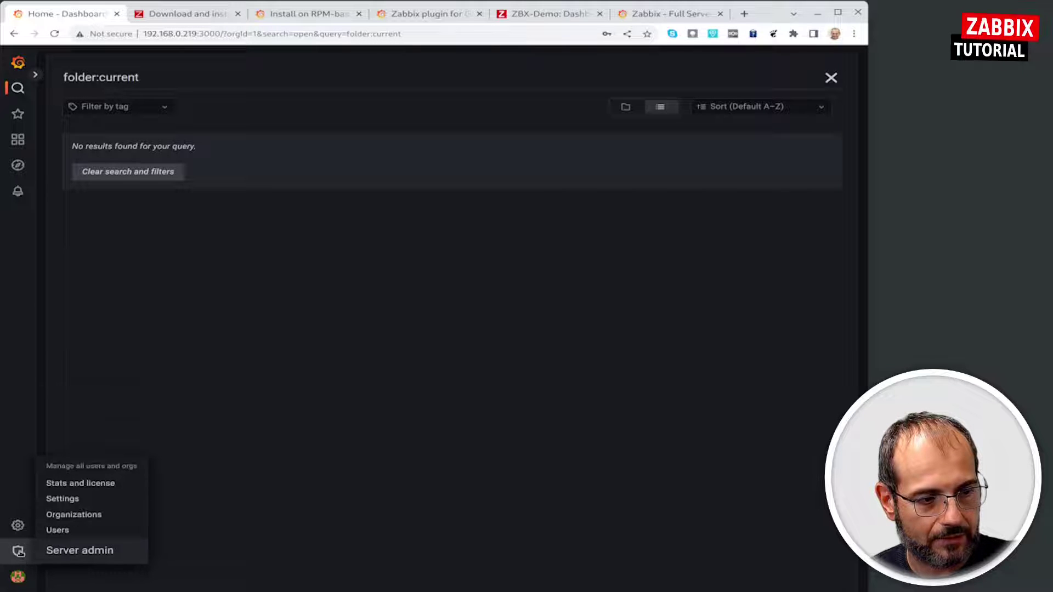
pyautogui.moveTo(17, 139)
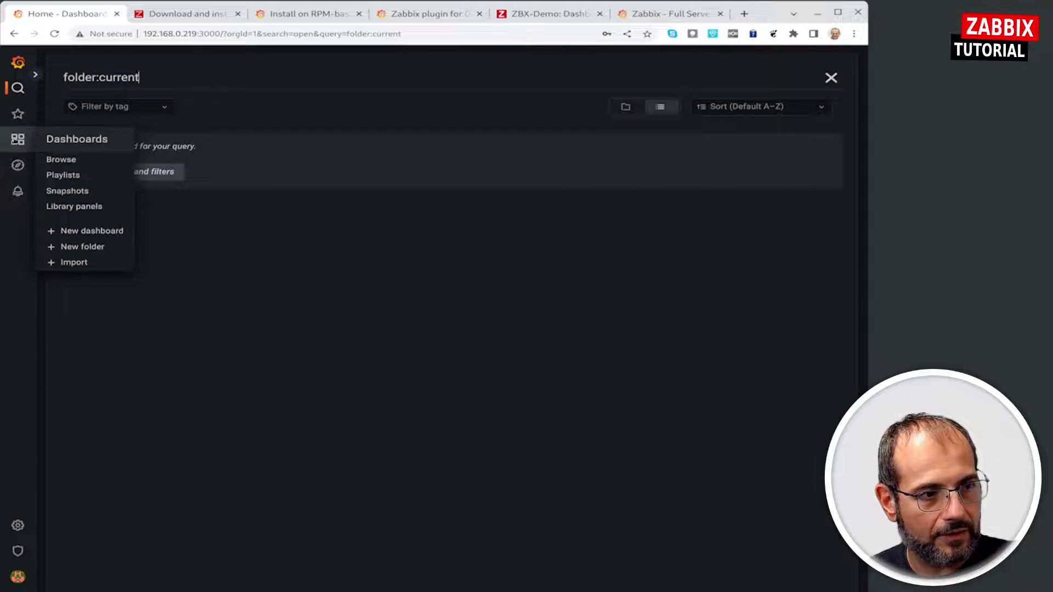
# Load grafana.com dashboard 5363 on the Grafana import page
pyautogui.click(98, 267)
pyautogui.click(258, 194)
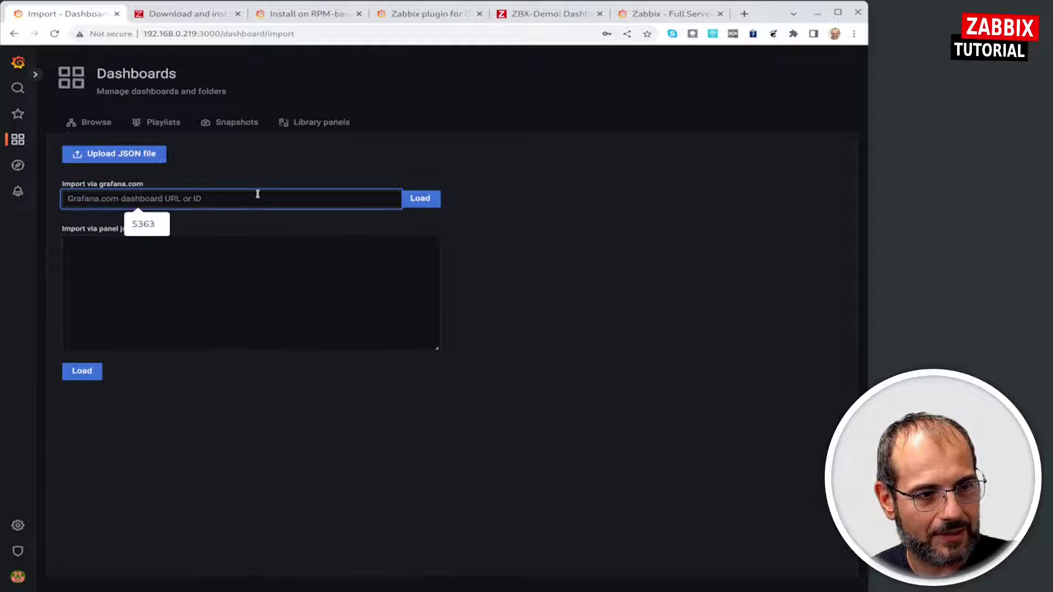
pyautogui.write('5363')
pyautogui.click(418, 199)
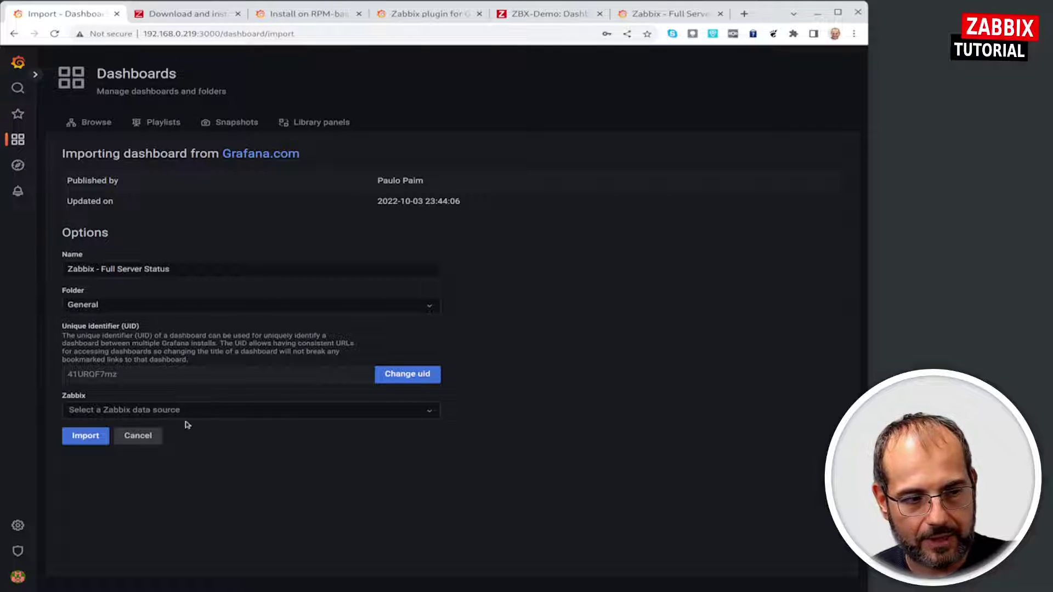
# Import the dashboard using the Zabbix data source
pyautogui.click(123, 413)
pyautogui.click(127, 430)
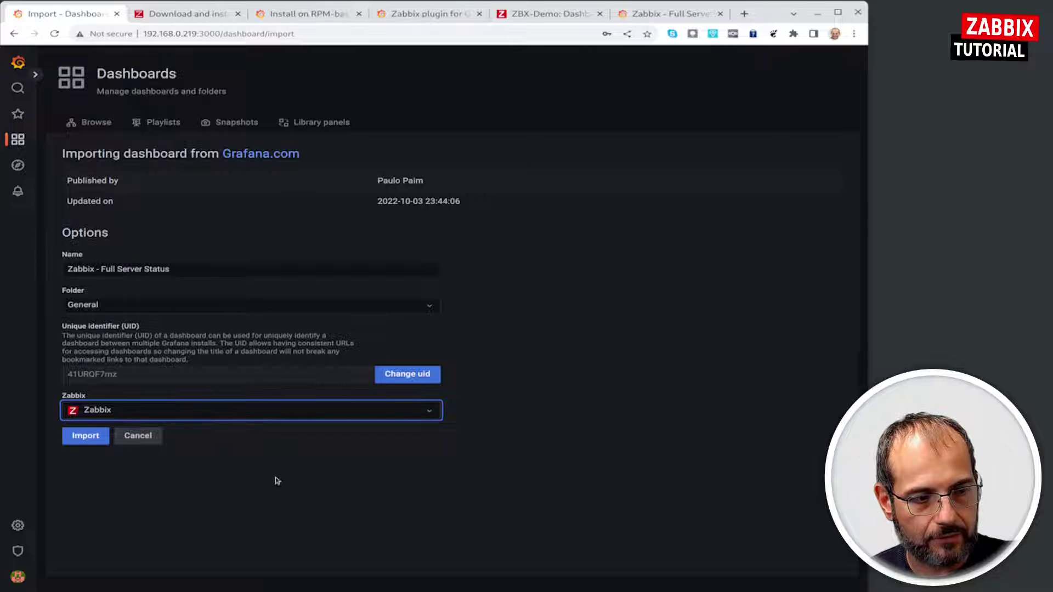
pyautogui.click(83, 437)
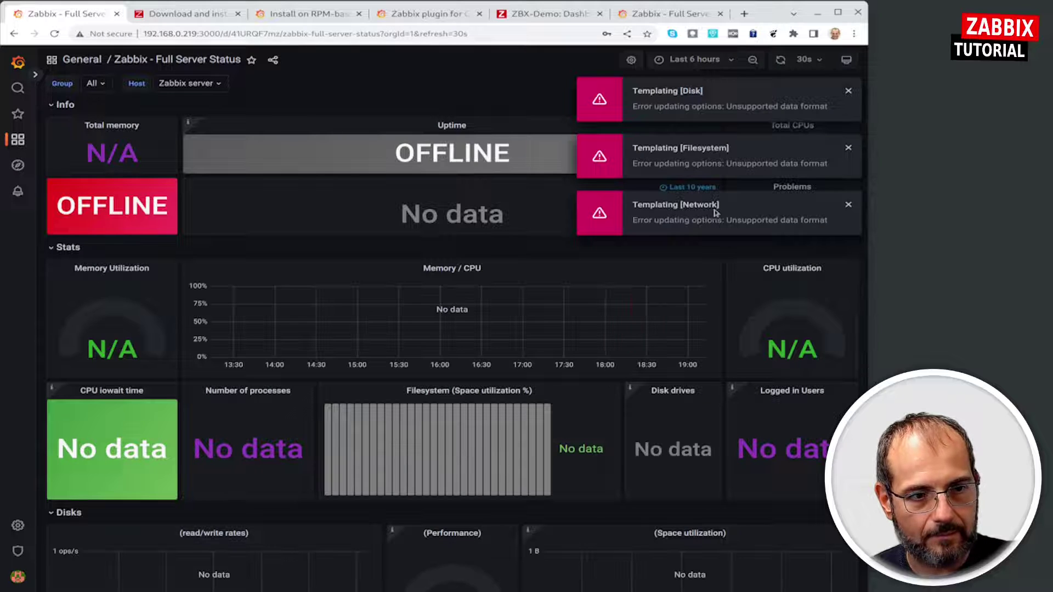
# Dismiss the three templating error messages
pyautogui.click(848, 91)
pyautogui.click(848, 148)
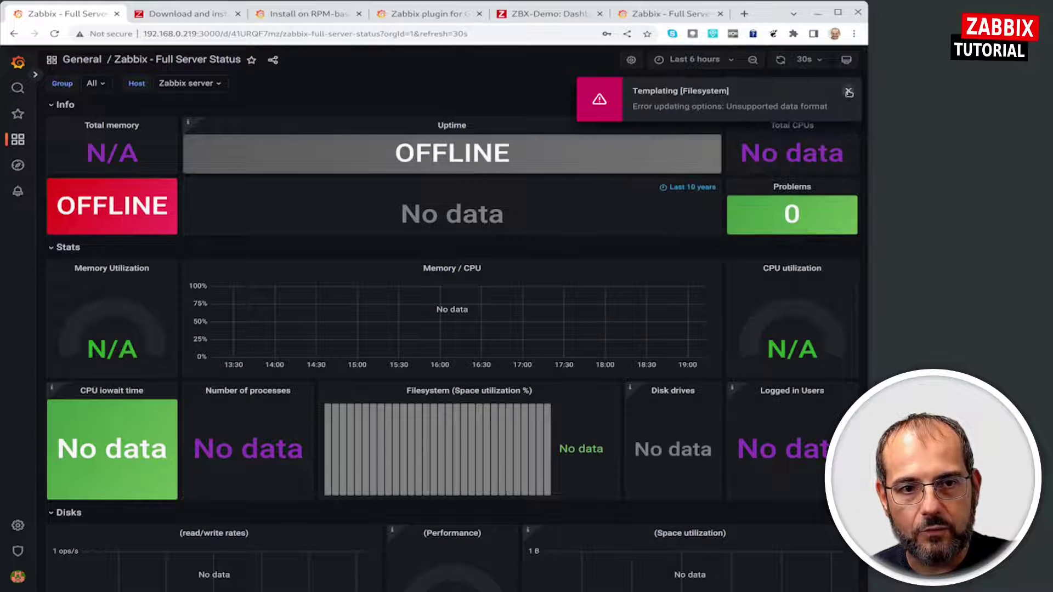
pyautogui.click(848, 91)
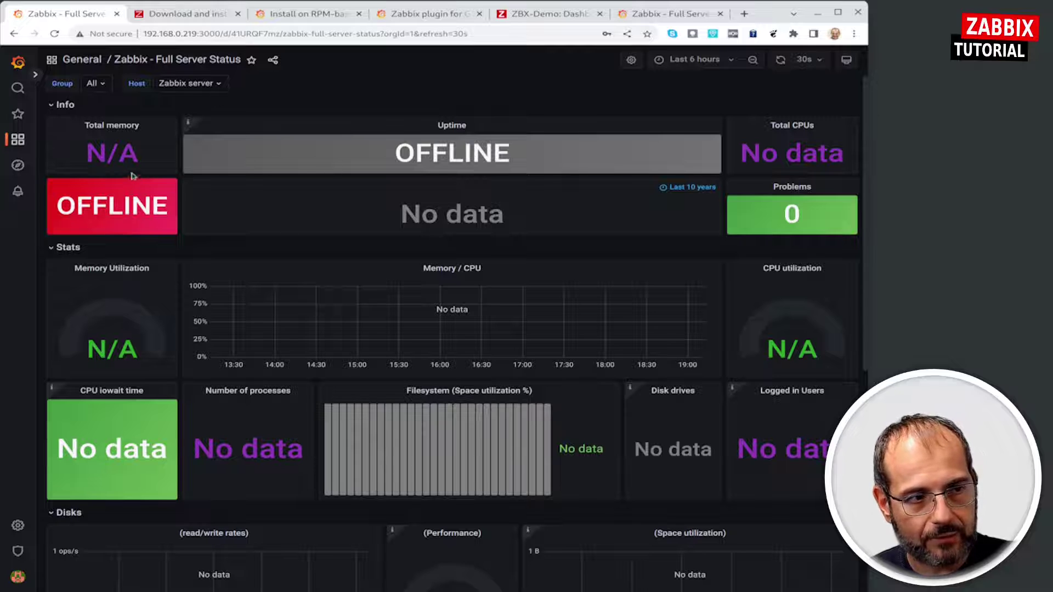
pyautogui.moveTo(116, 126)
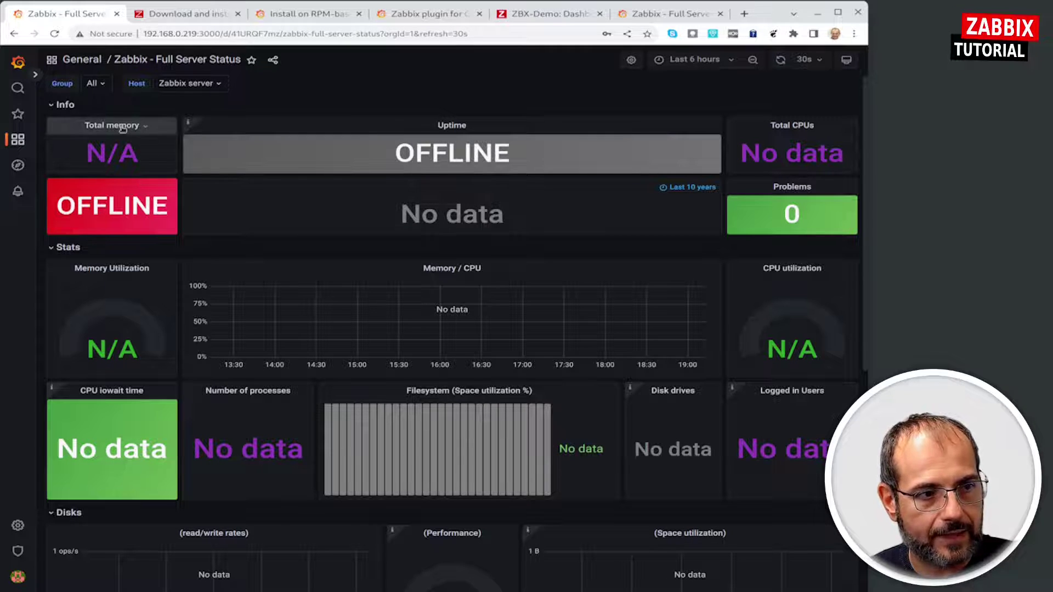
# Open the red OFFLINE stat panel in the panel editor
pyautogui.click(116, 188)
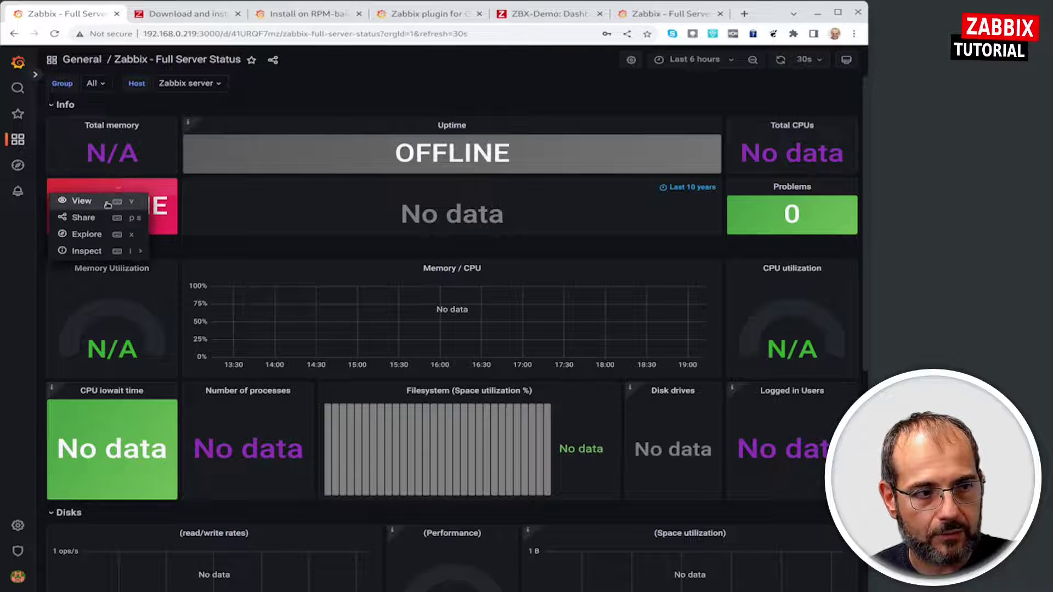
pyautogui.click(630, 61)
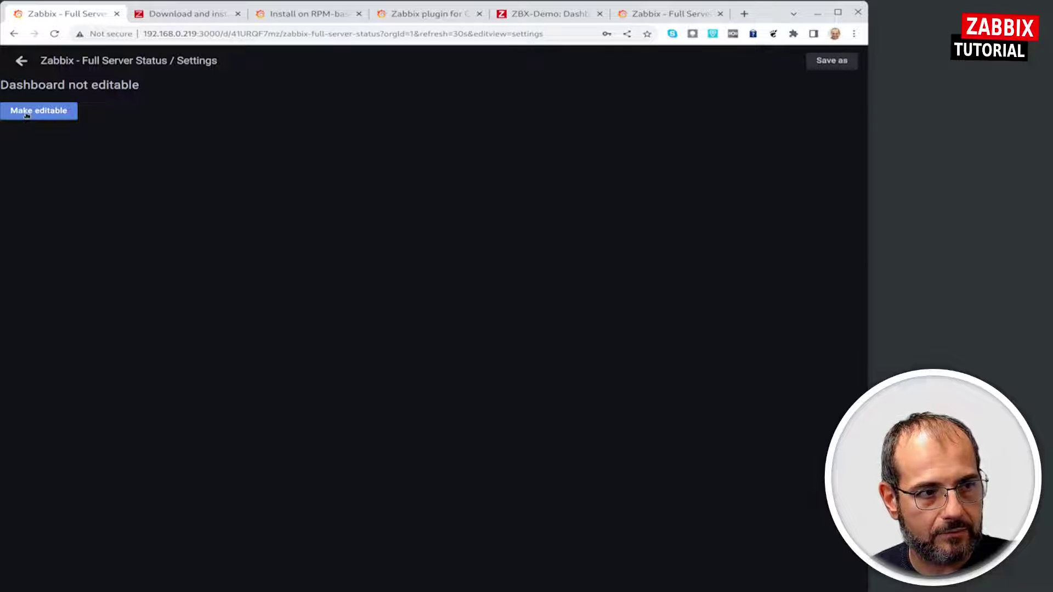
pyautogui.click(21, 61)
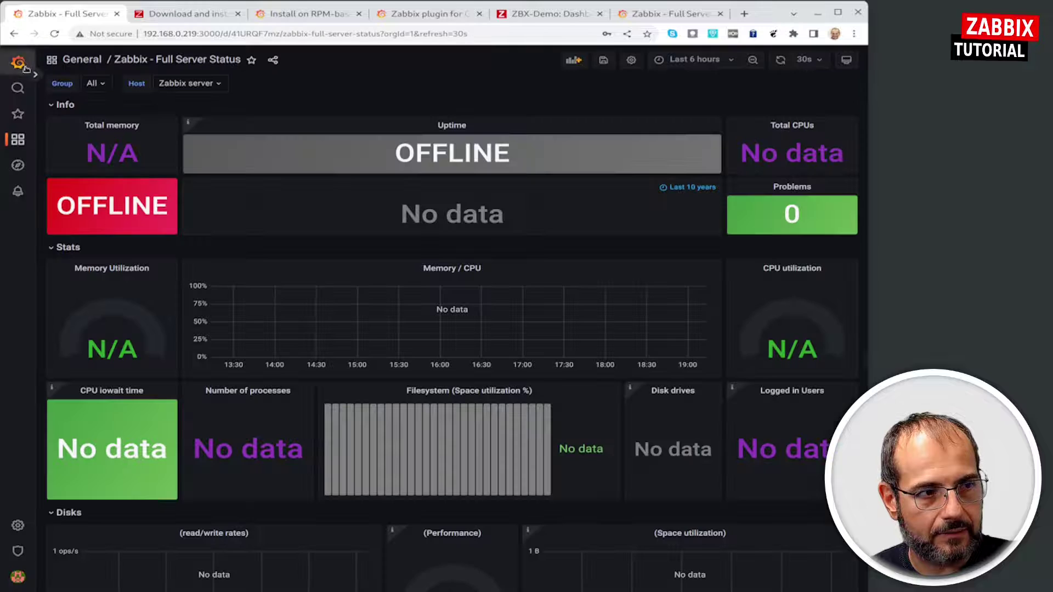
pyautogui.click(116, 189)
pyautogui.click(79, 216)
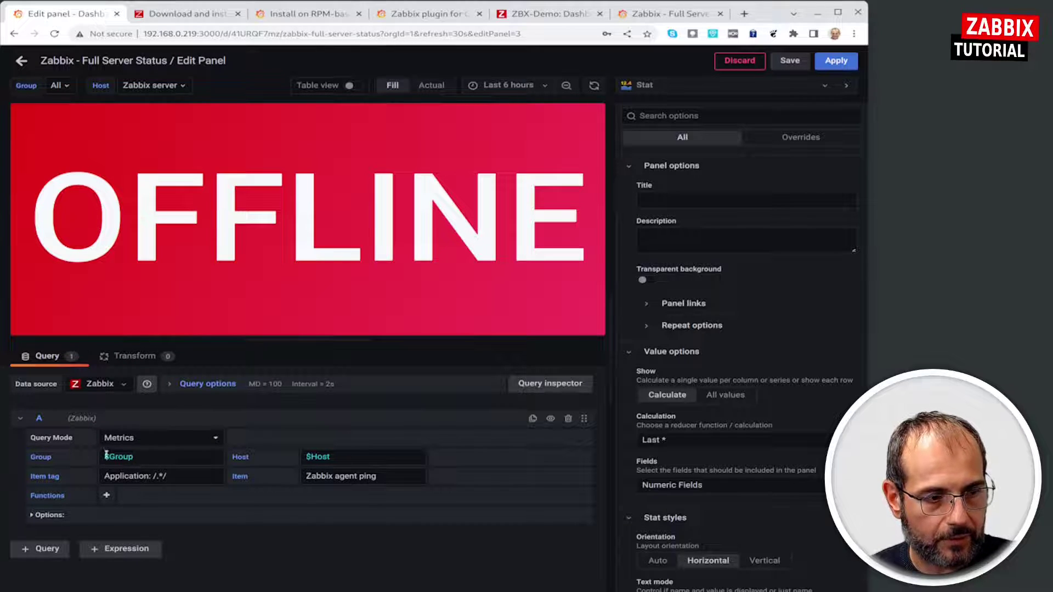
# Clear the Application item tag filter from the status panel's query, keeping Group at All
pyautogui.click(157, 86)
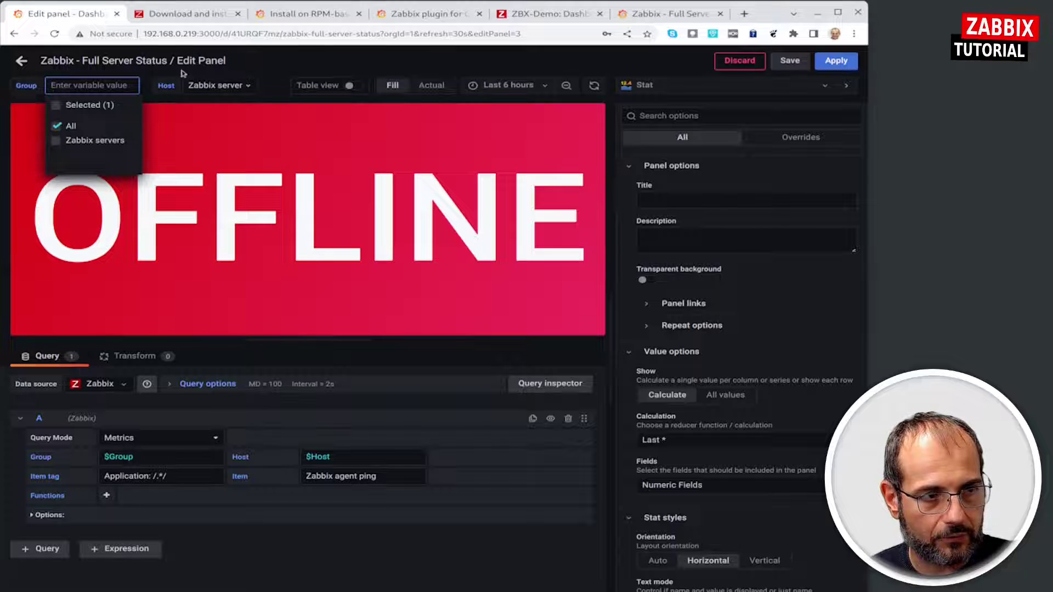
pyautogui.click(265, 73)
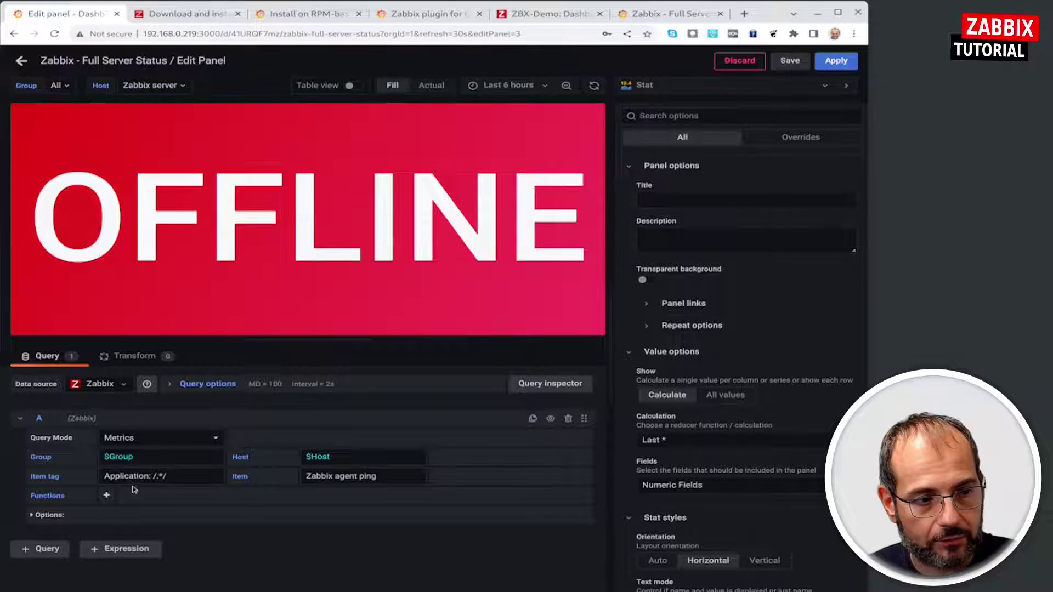
pyautogui.click(157, 476)
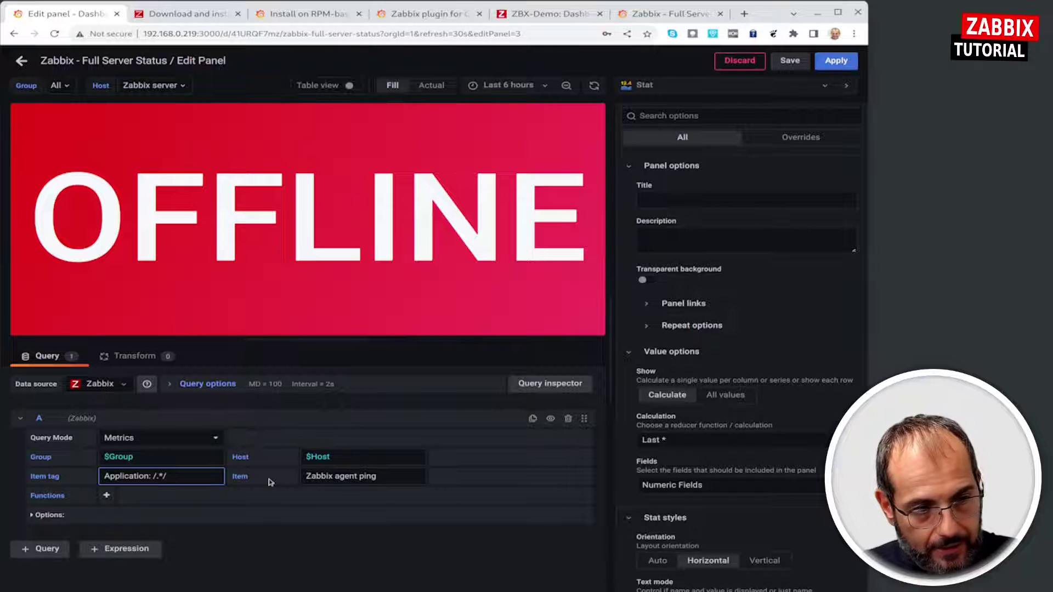
pyautogui.hotkey('ctrl', 'a')
pyautogui.press('BackSpace')
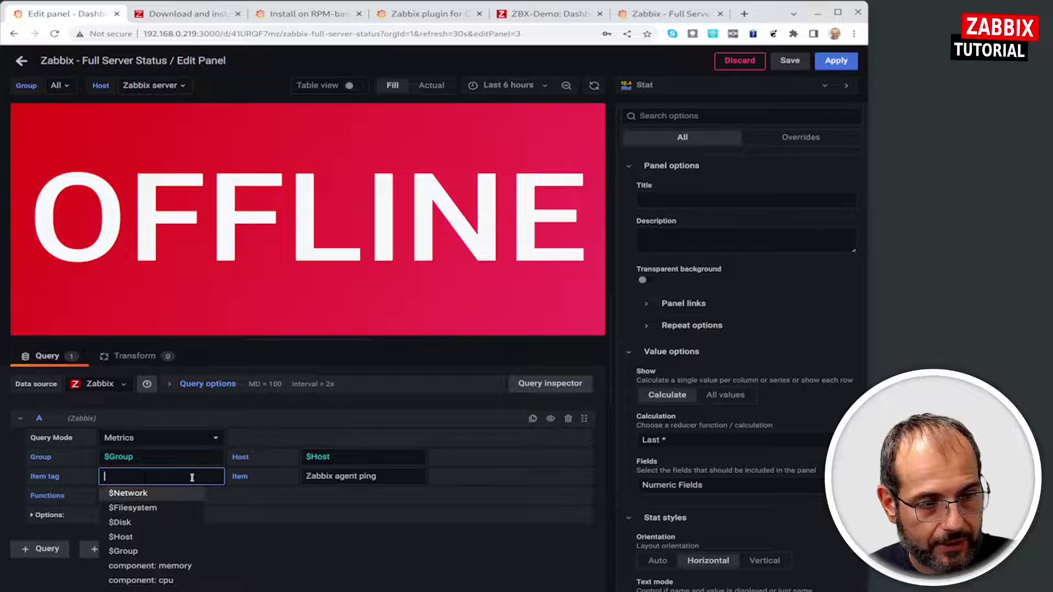
pyautogui.press('Escape')
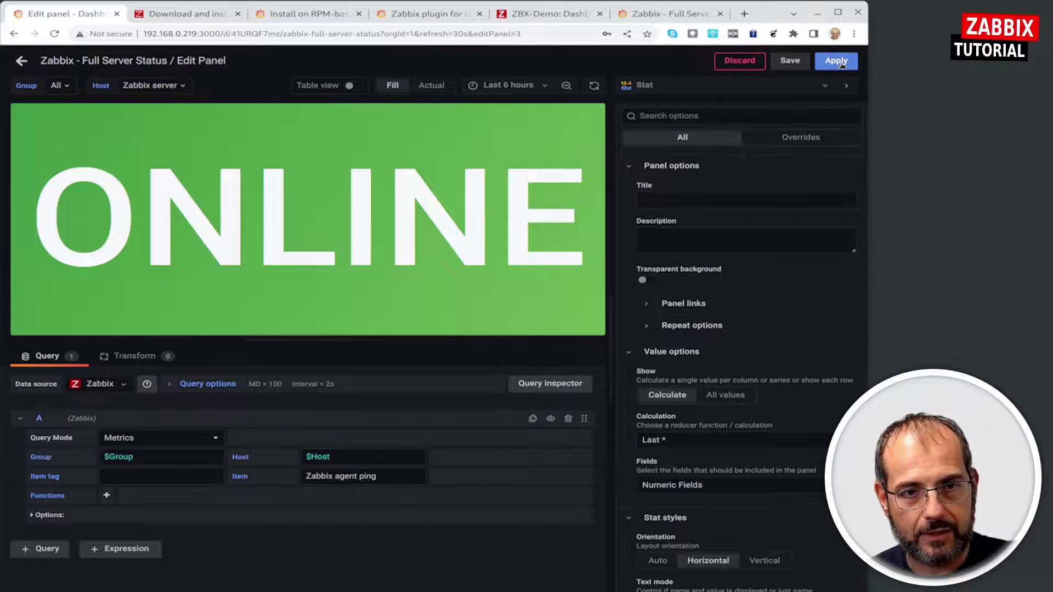
# Re-select Zabbix agent ping as the item and apply, showing the panel ONLINE
pyautogui.doubleClick(408, 477)
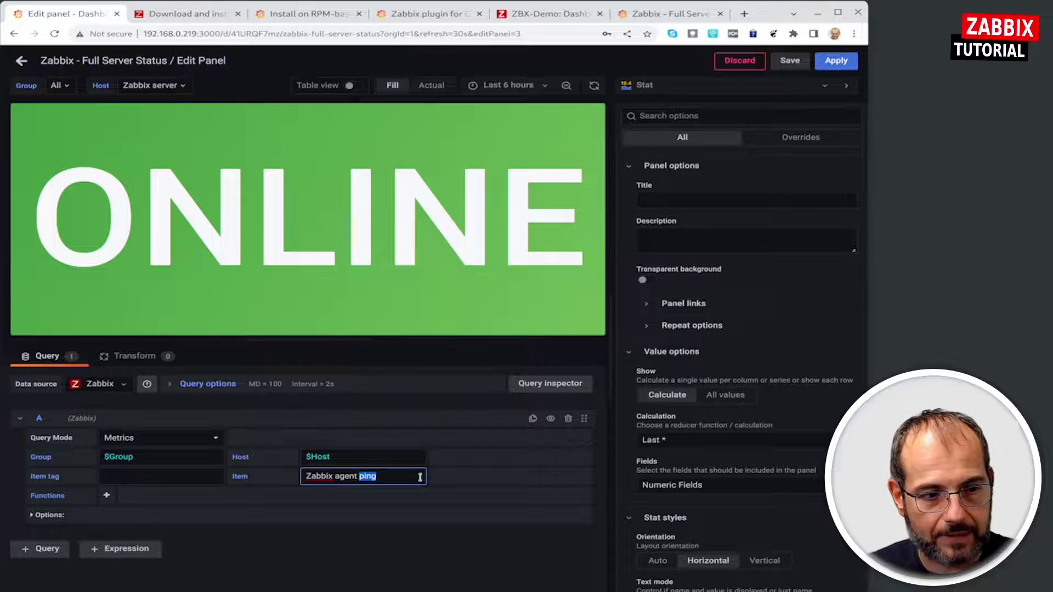
pyautogui.press('BackSpace')
pyautogui.press('Down')
pyautogui.press('Down')
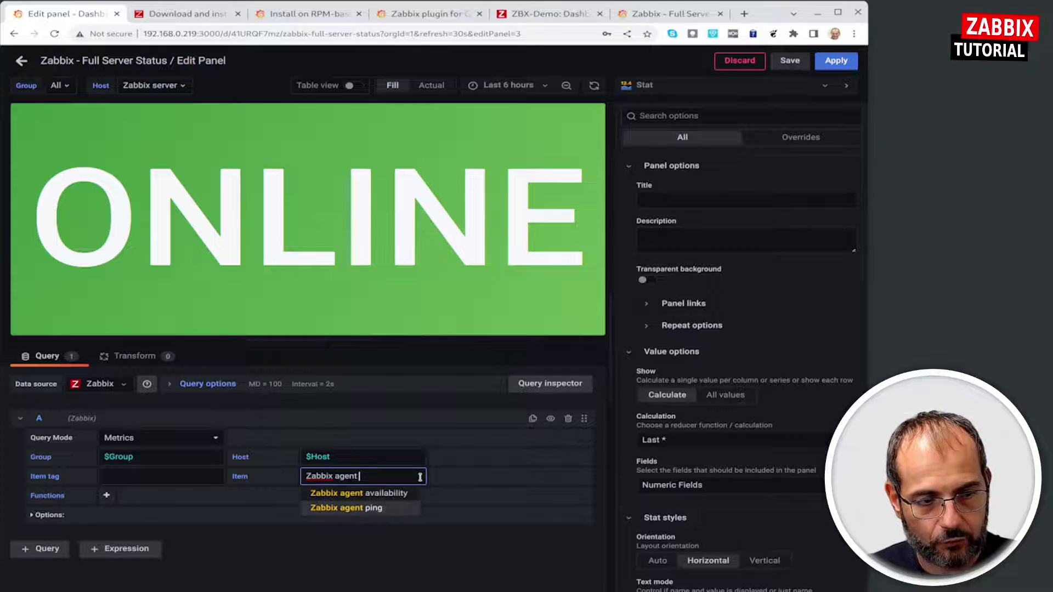
pyautogui.press('Return')
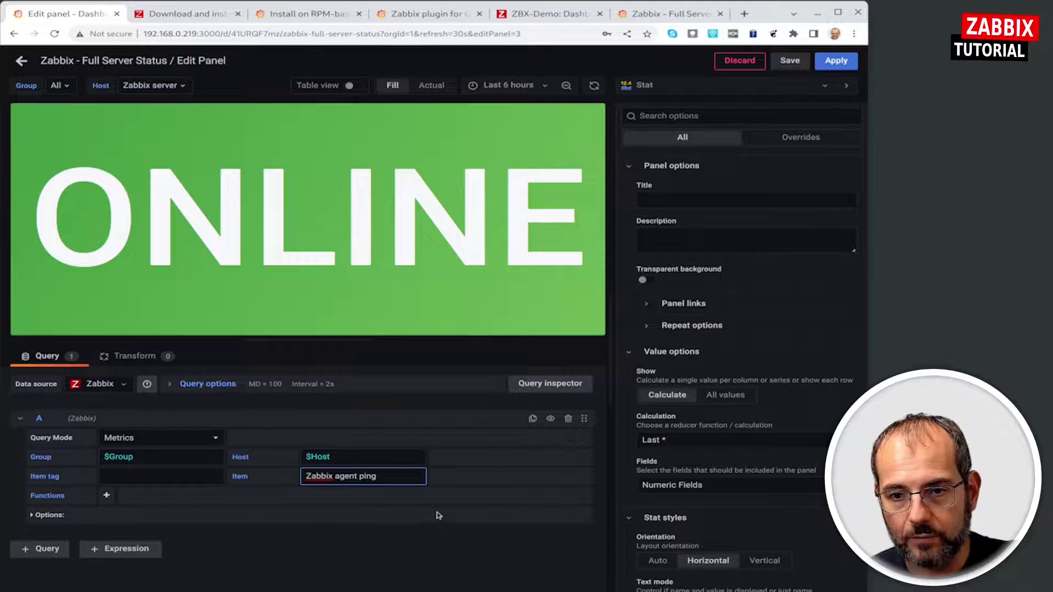
pyautogui.click(837, 61)
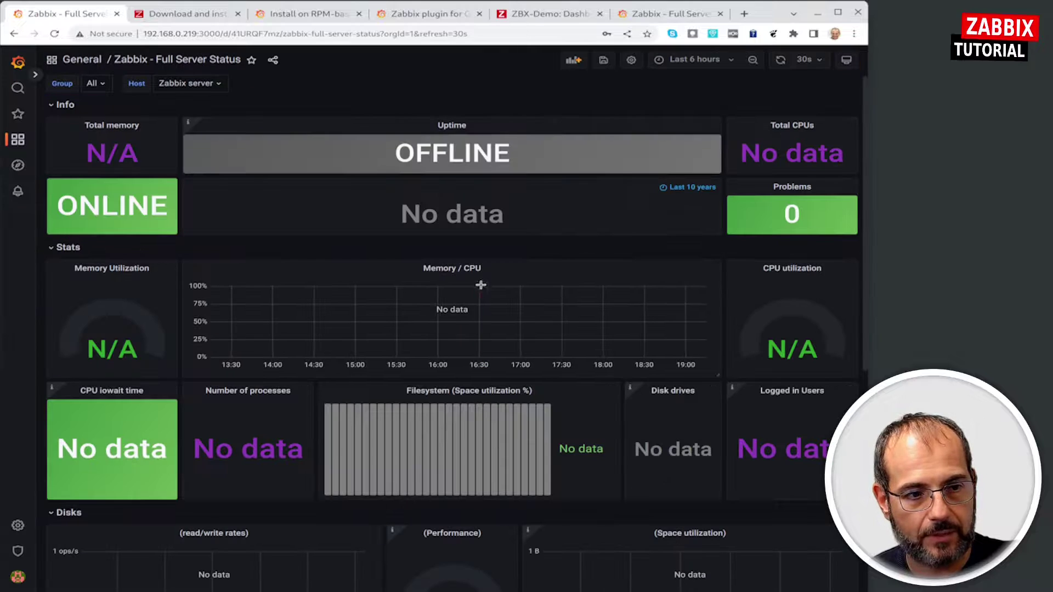
# Change the Memory / CPU panel's CPU item tag from Application: CPU to component: cpu and apply
pyautogui.click(459, 267)
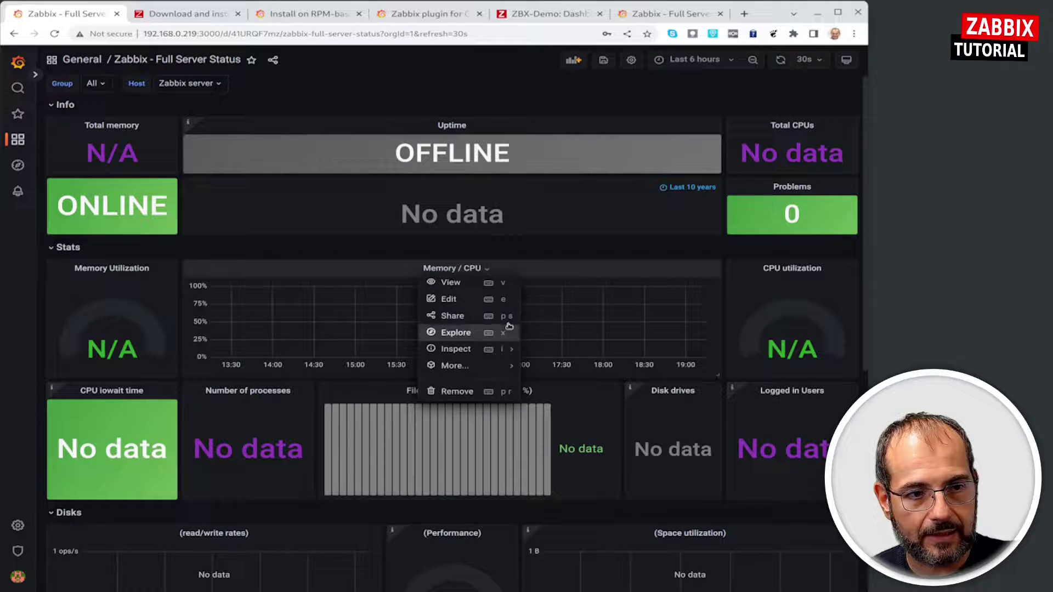
pyautogui.click(472, 303)
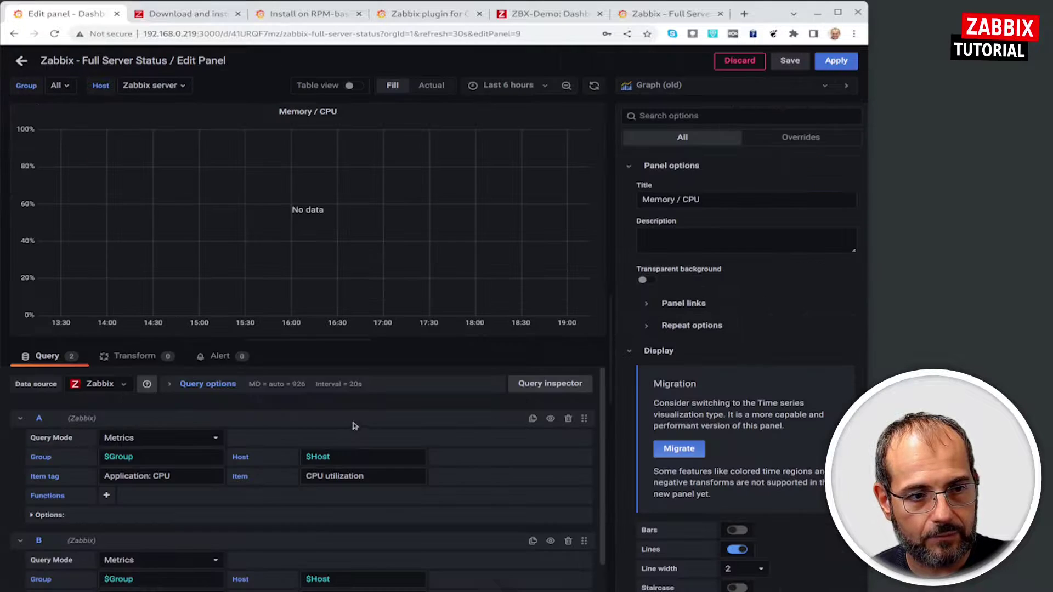
pyautogui.scroll(-2, 190, 479)
pyautogui.scroll(1, 190, 478)
pyautogui.scroll(1, 190, 477)
pyautogui.tripleClick(190, 476)
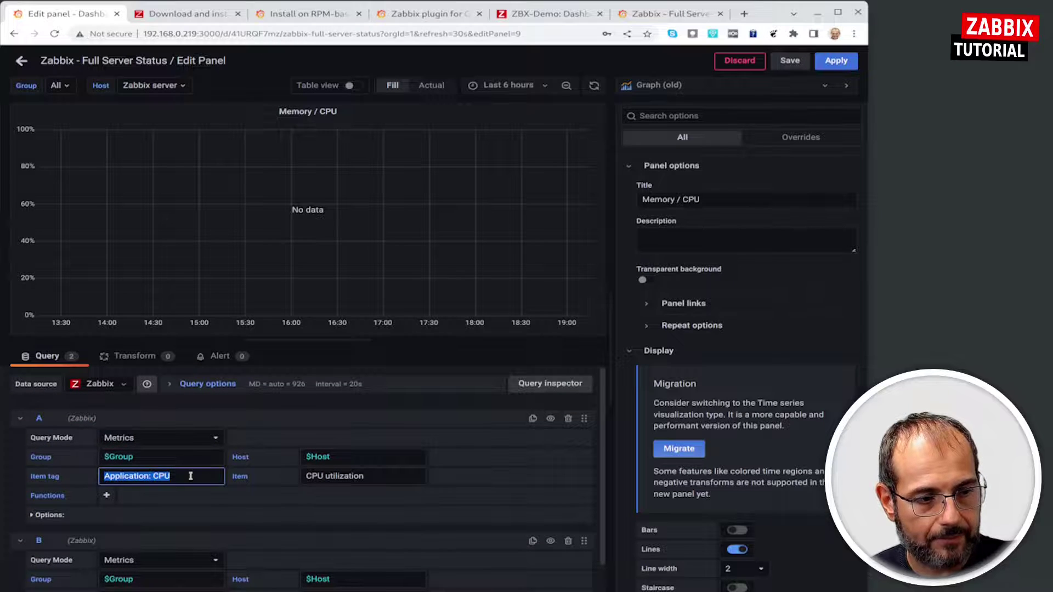
pyautogui.press('BackSpace')
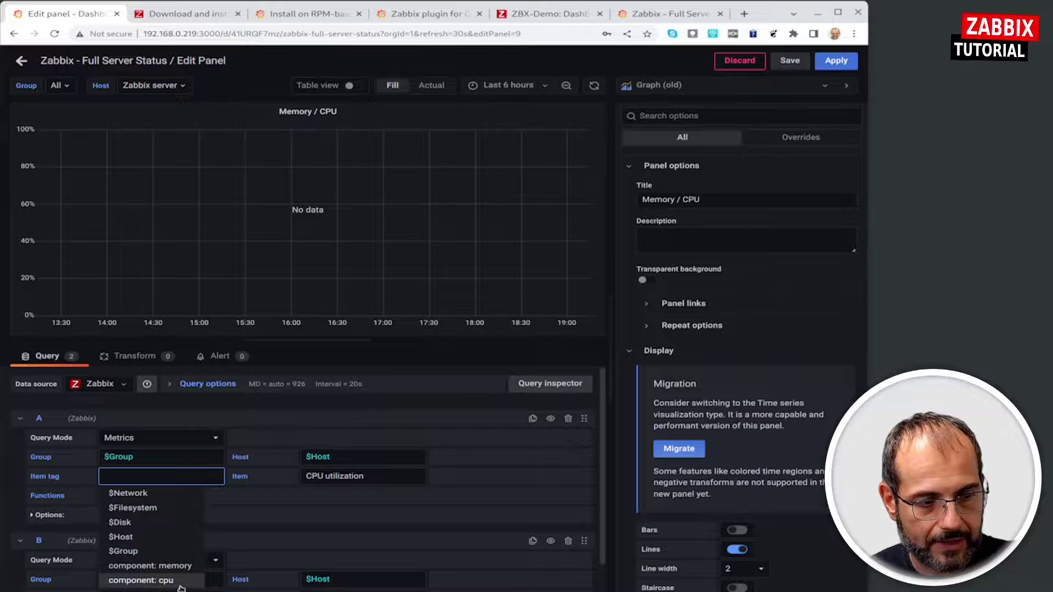
pyautogui.click(141, 581)
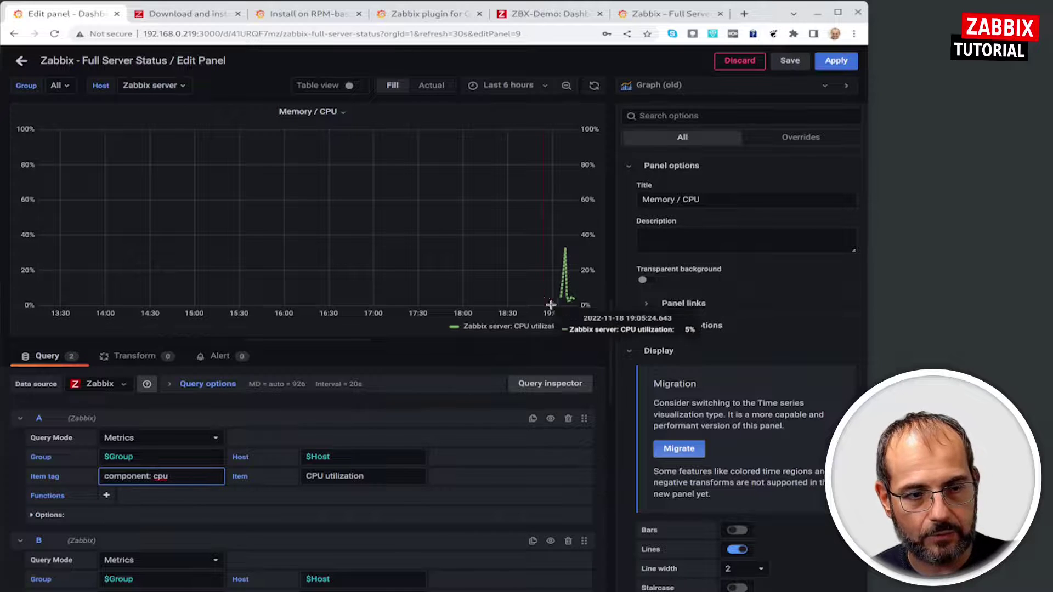
pyautogui.click(161, 591)
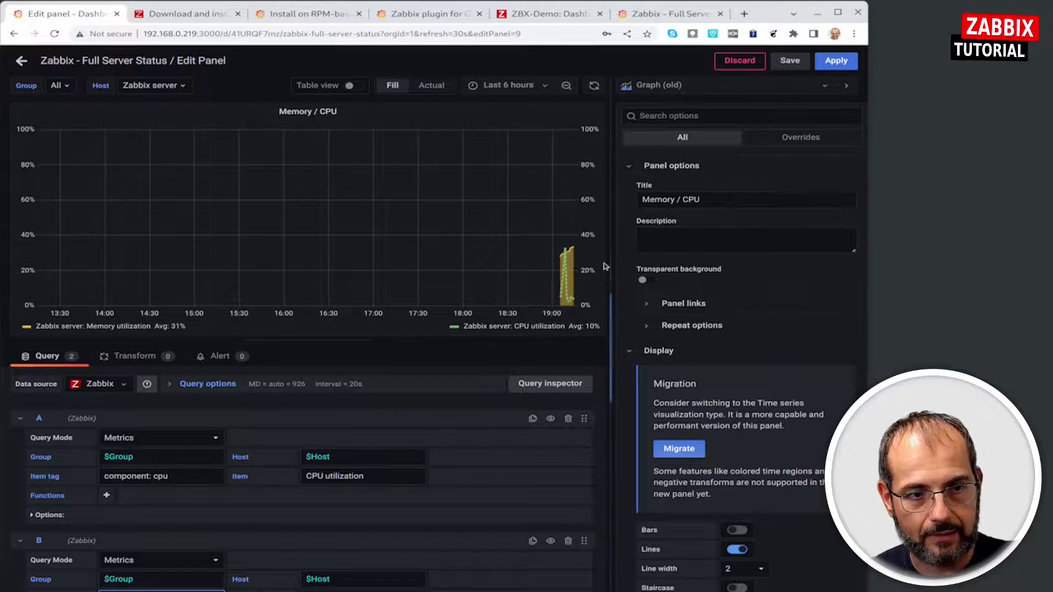
pyautogui.click(844, 64)
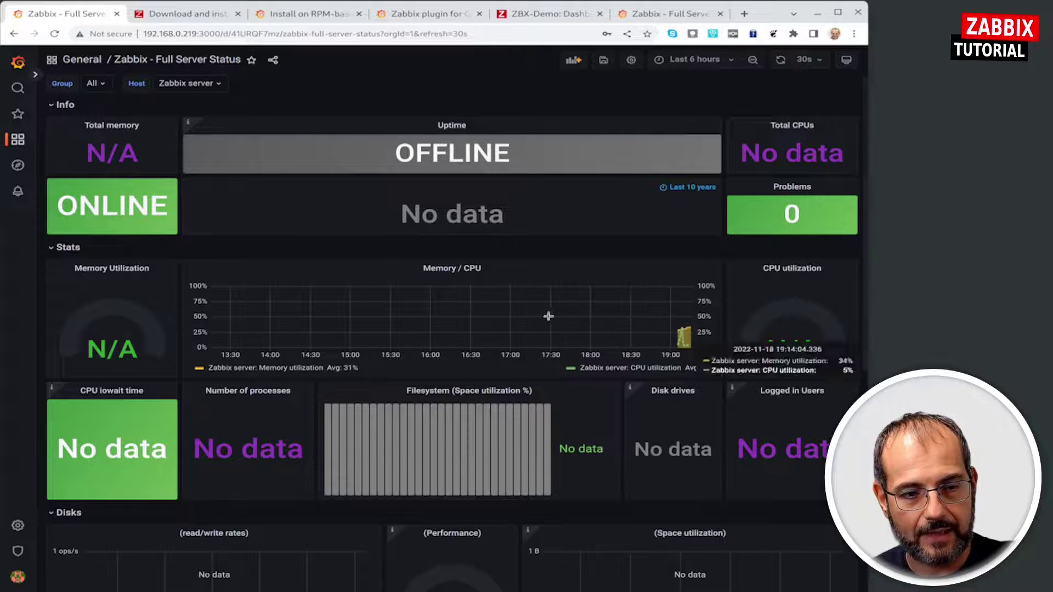
# Set the dashboard time range to Last 30 minutes
pyautogui.scroll(-1, 582, 279)
pyautogui.scroll(-2, 582, 279)
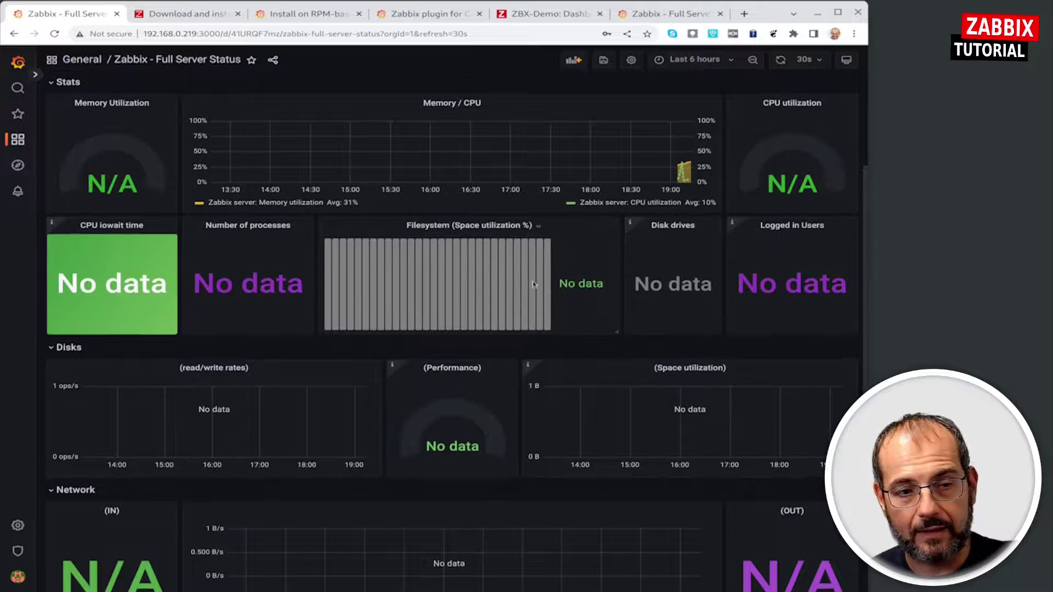
pyautogui.scroll(1, 665, 230)
pyautogui.scroll(2, 685, 227)
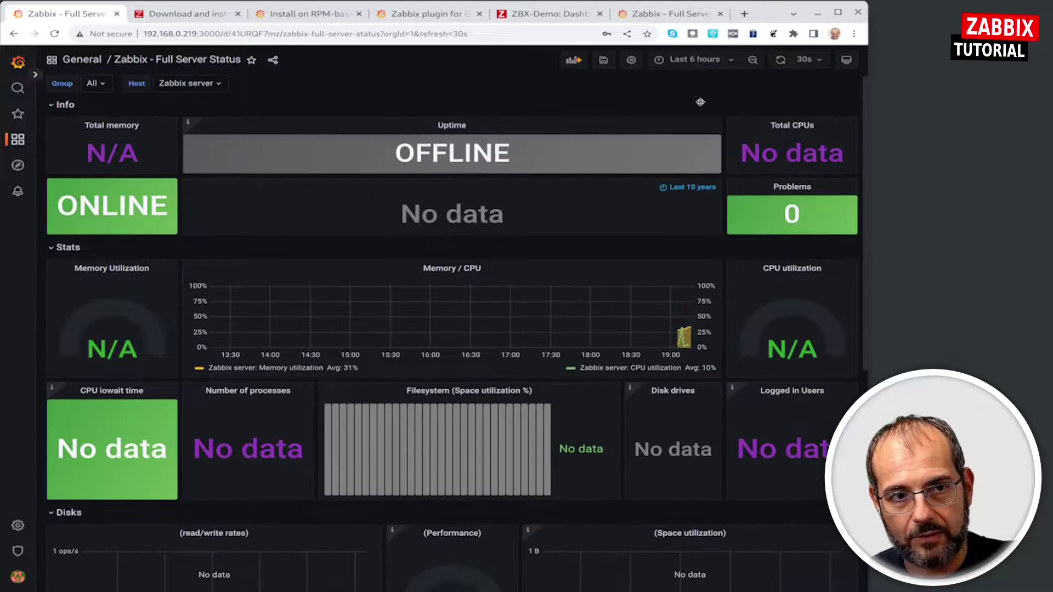
pyautogui.click(732, 59)
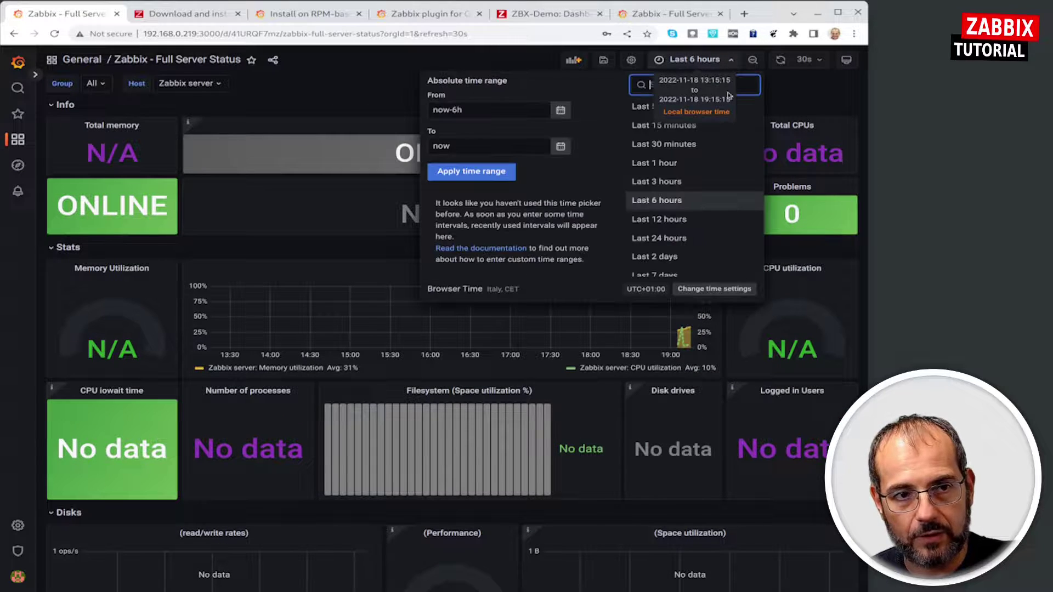
pyautogui.click(678, 150)
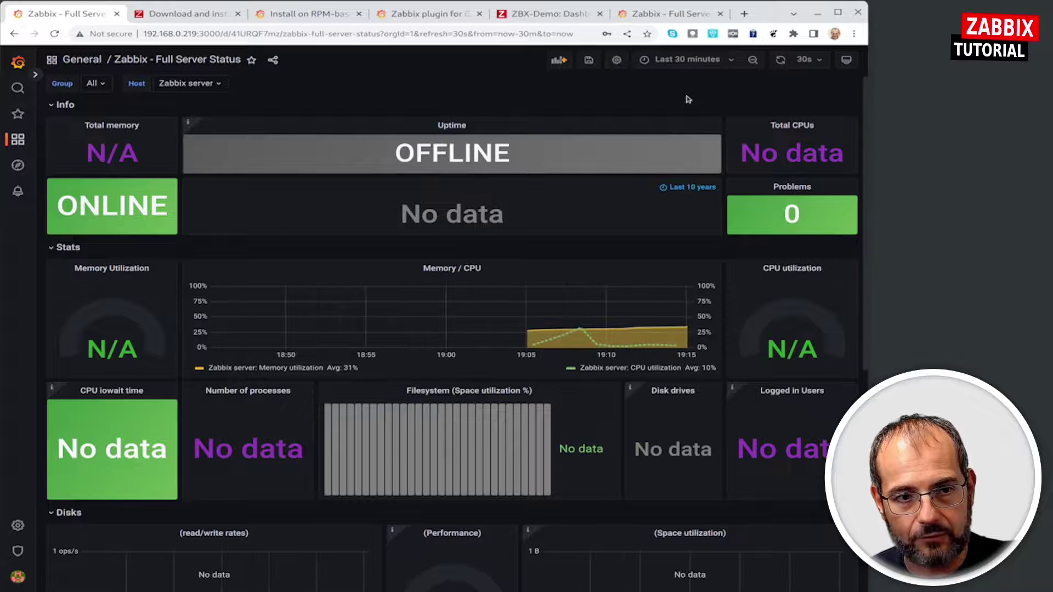